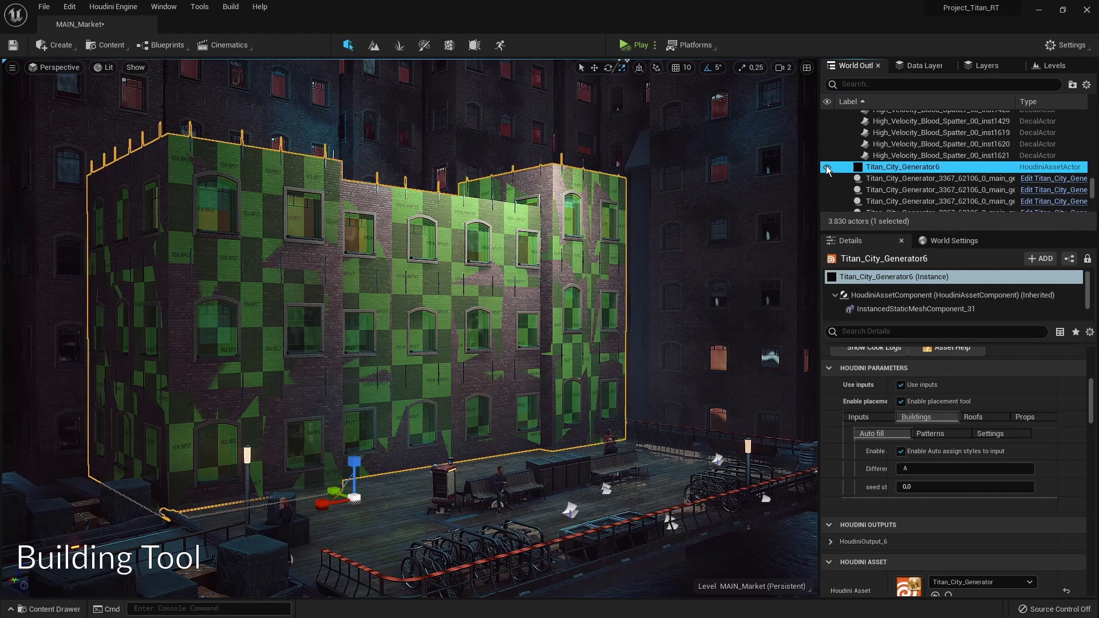
Enable decals in Titan_City_Generator6's Props settings.
right_click(524, 70)
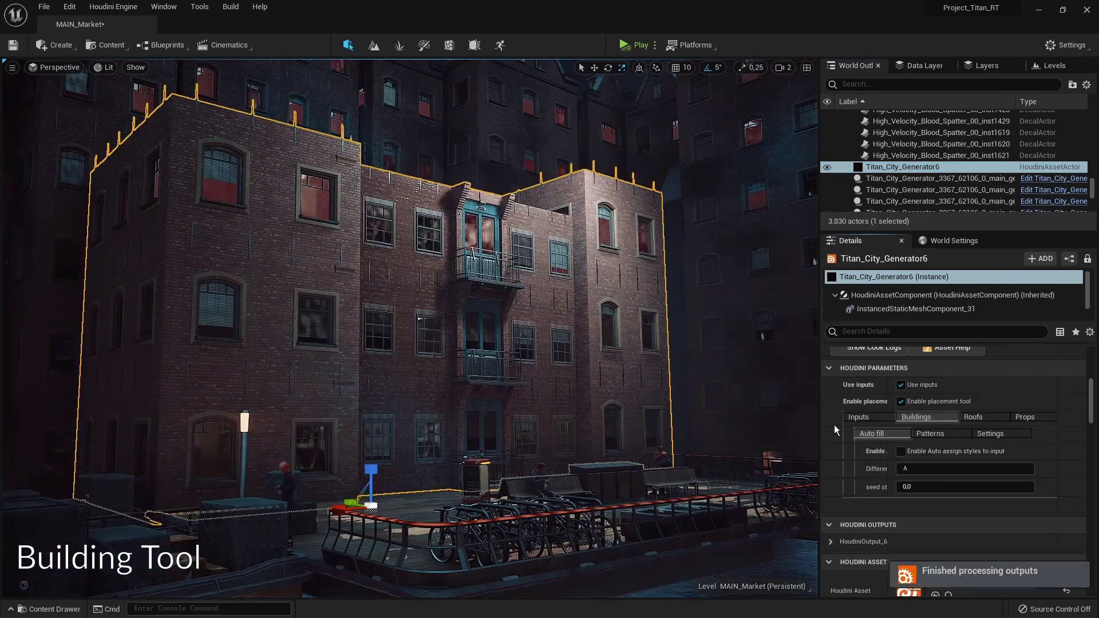
click(1025, 417)
click(902, 451)
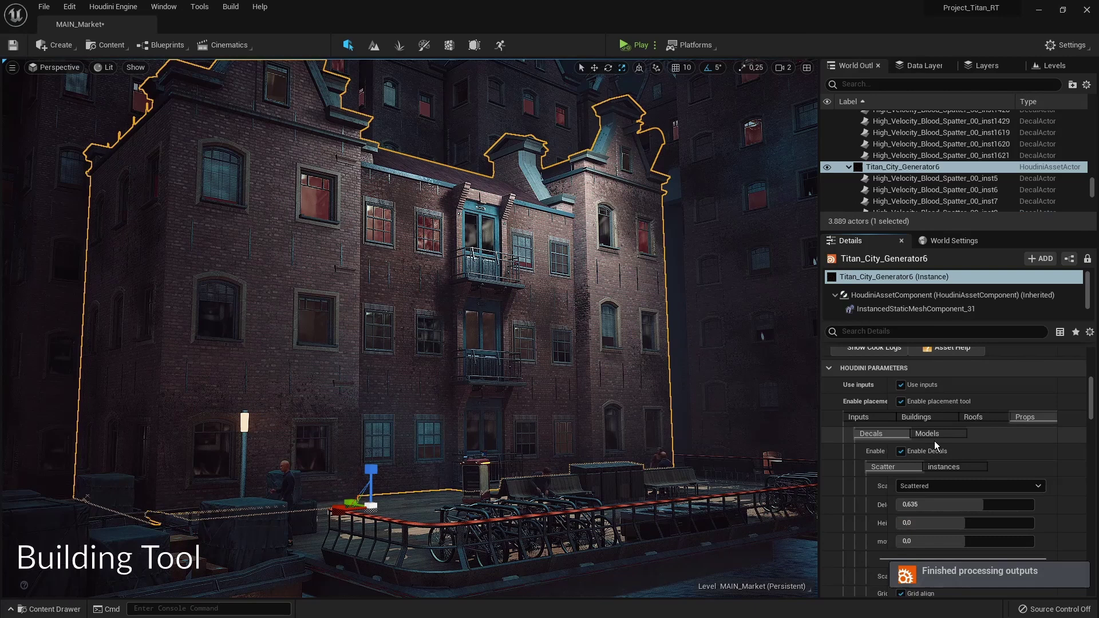
In Buildings > Patterns, try StyleC1 for the first pattern style, then settle on StyleA1.
click(938, 419)
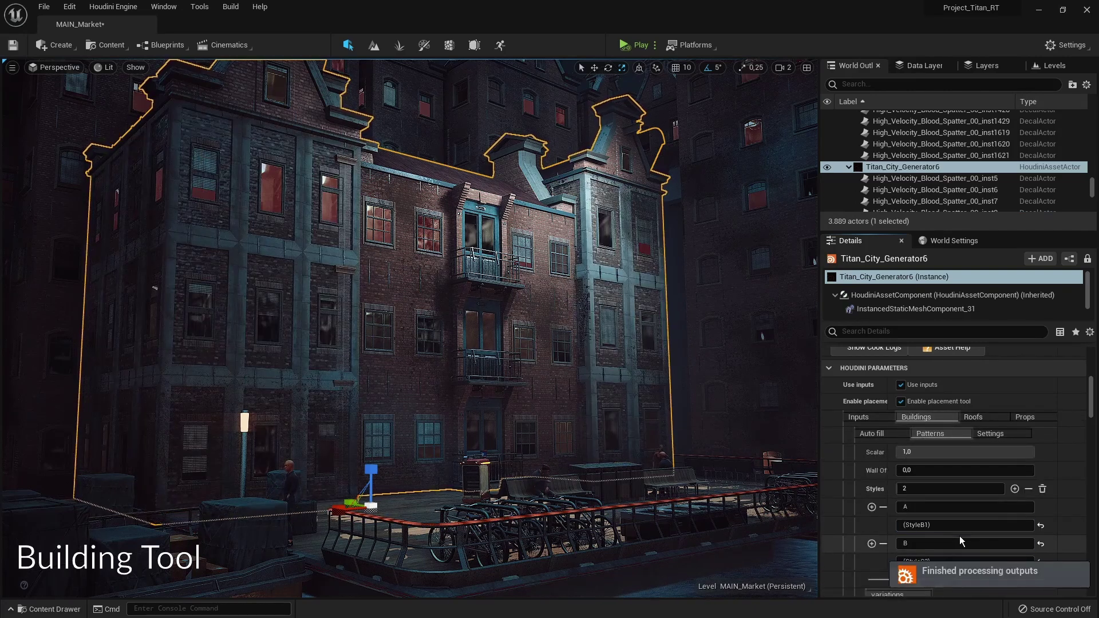
text(C1))
key(Return)
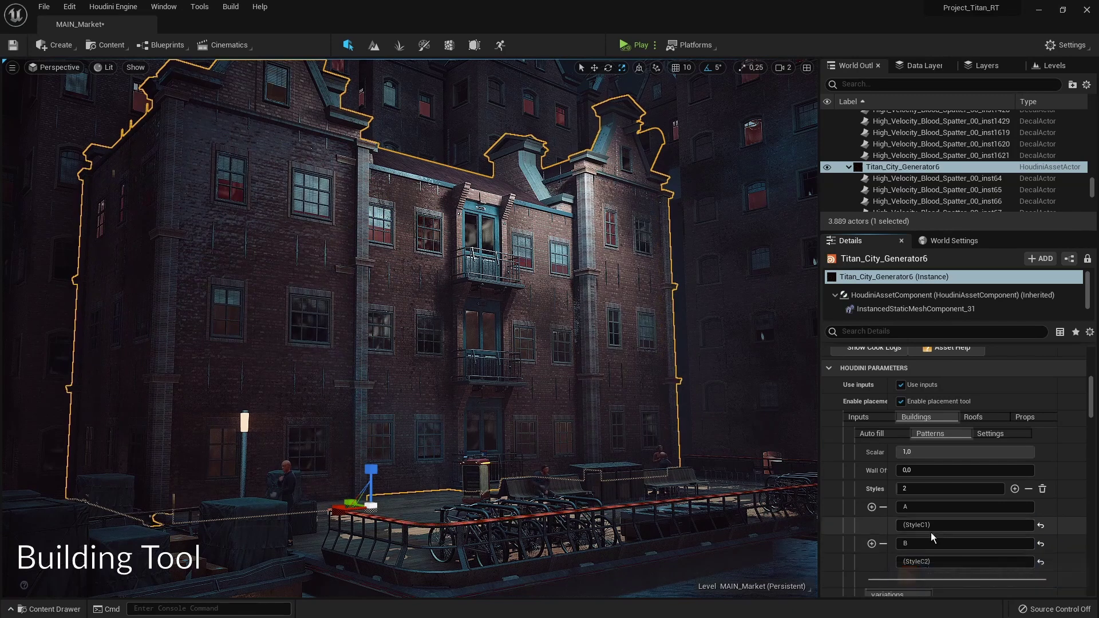
key(BackSpace)
key(BackSpace)
key(BackSpace)
text(A1))
key(Return)
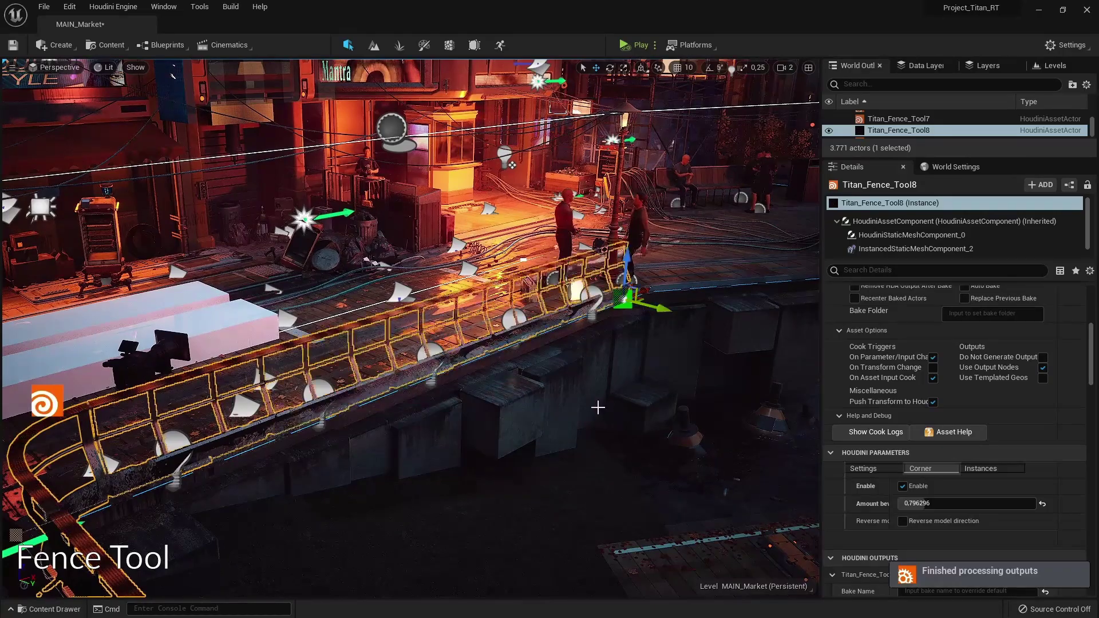
Move the Titan_Fence_Tool8 curve's end point down the stairs so the railing follows them.
right_drag(597, 407, 763, 309)
click(375, 410)
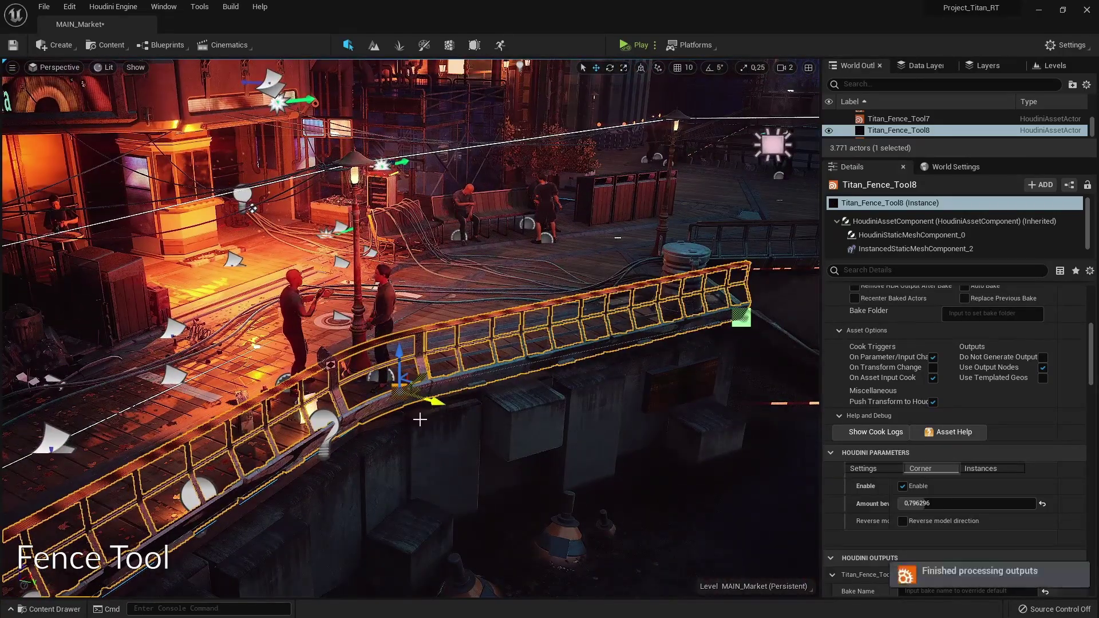
right_drag(420, 419, 544, 407)
click(651, 456)
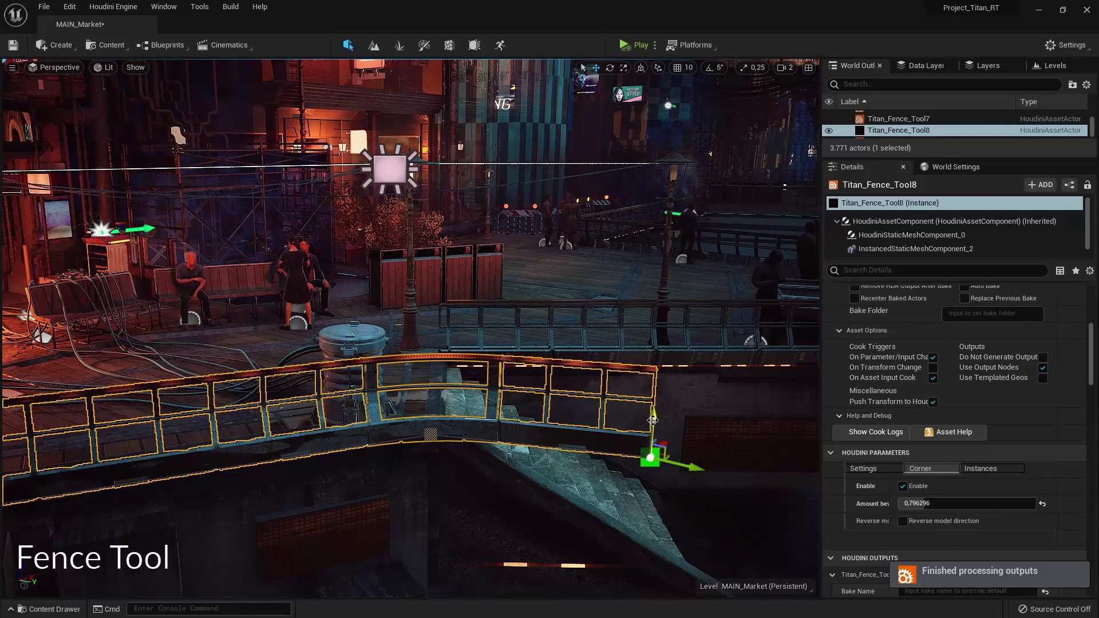
right_drag(628, 526, 610, 442)
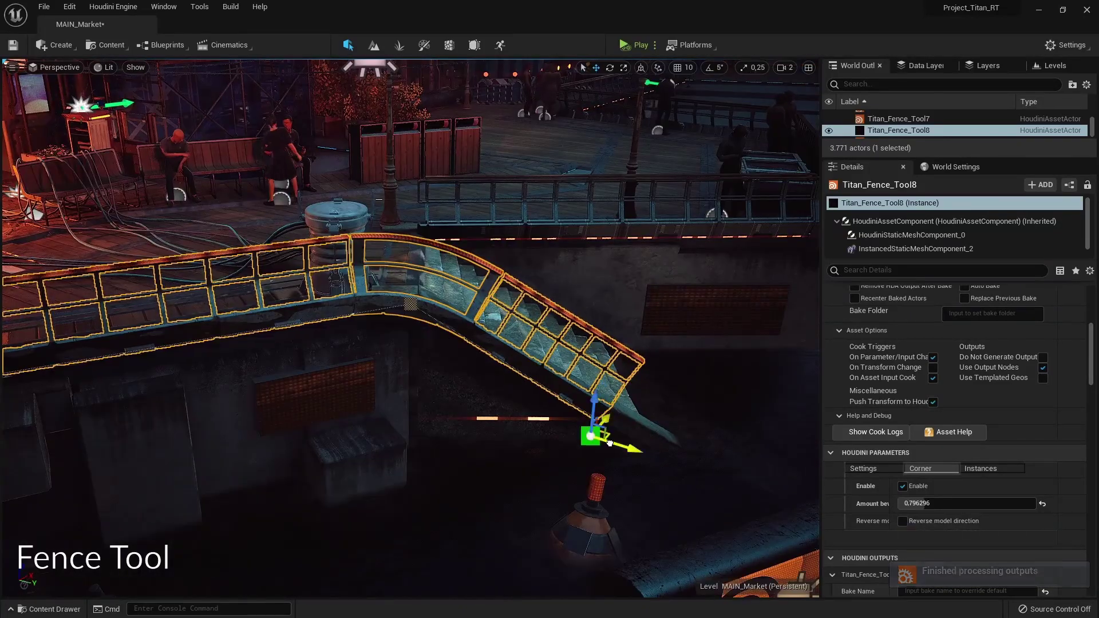
right_drag(534, 501, 355, 508)
right_drag(618, 437, 576, 424)
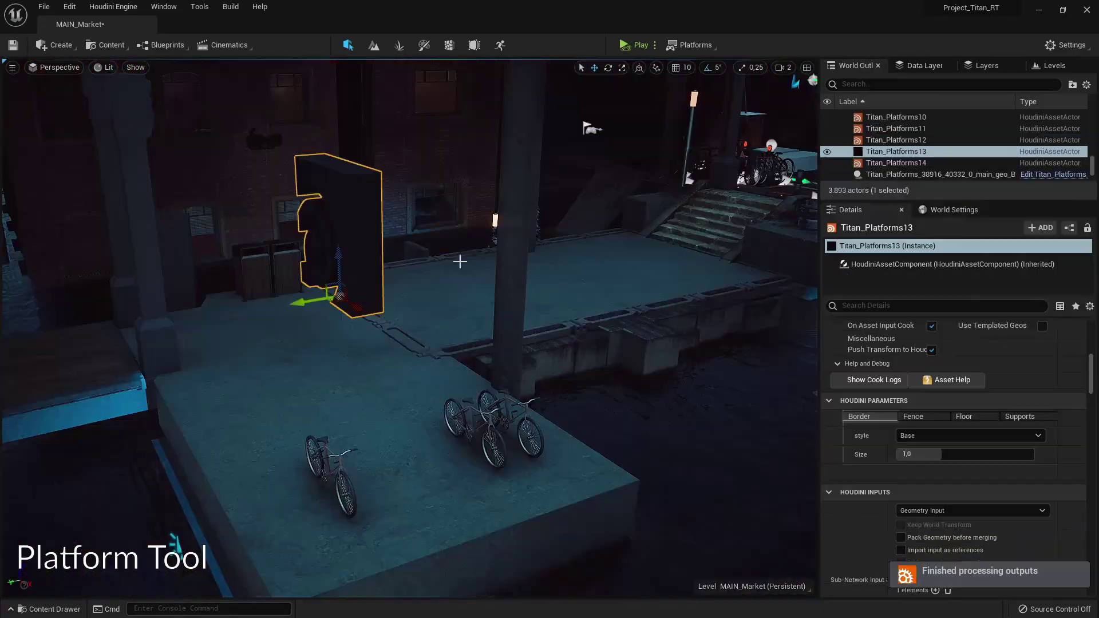
Add cubes from Create > Shapes and use them as Titan_Platforms13's input.
click(61, 44)
click(211, 95)
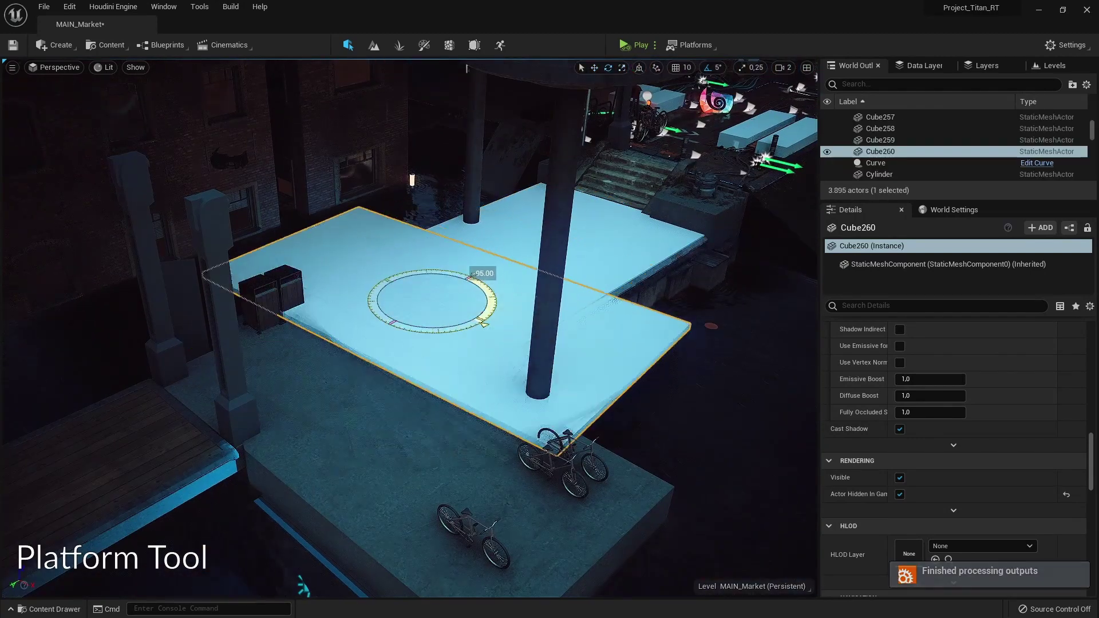
key(w)
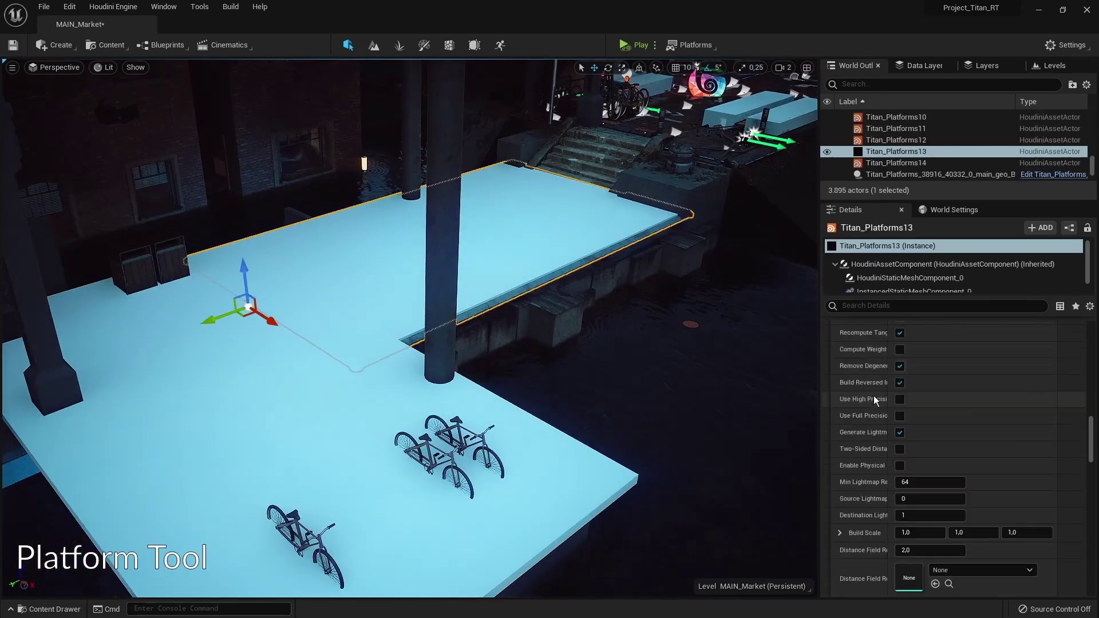
scroll(861, 400, down, 10)
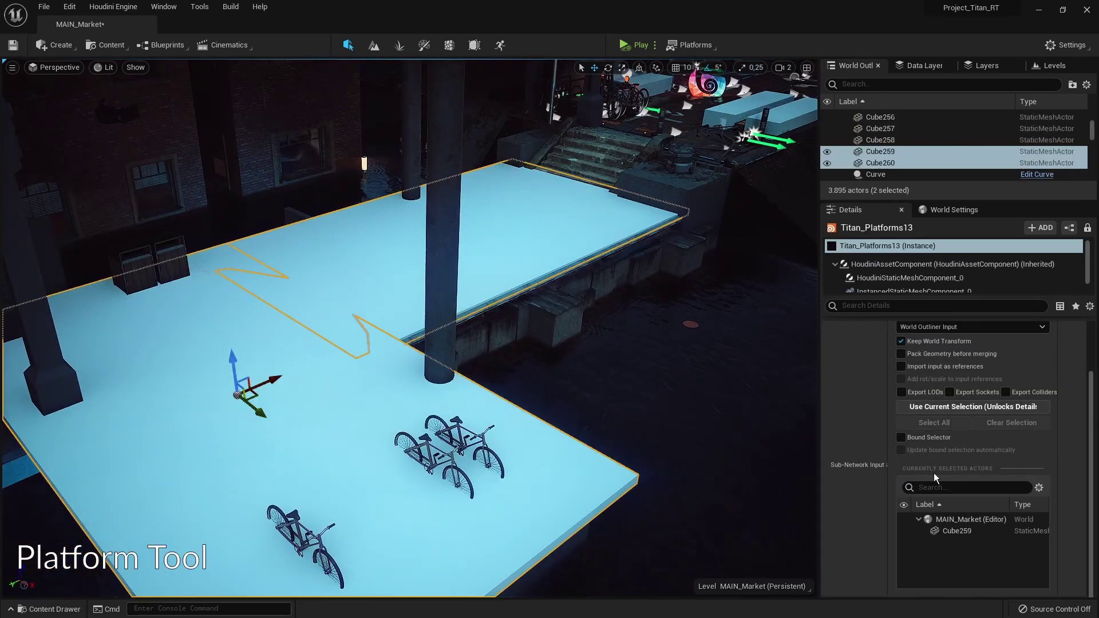
click(973, 407)
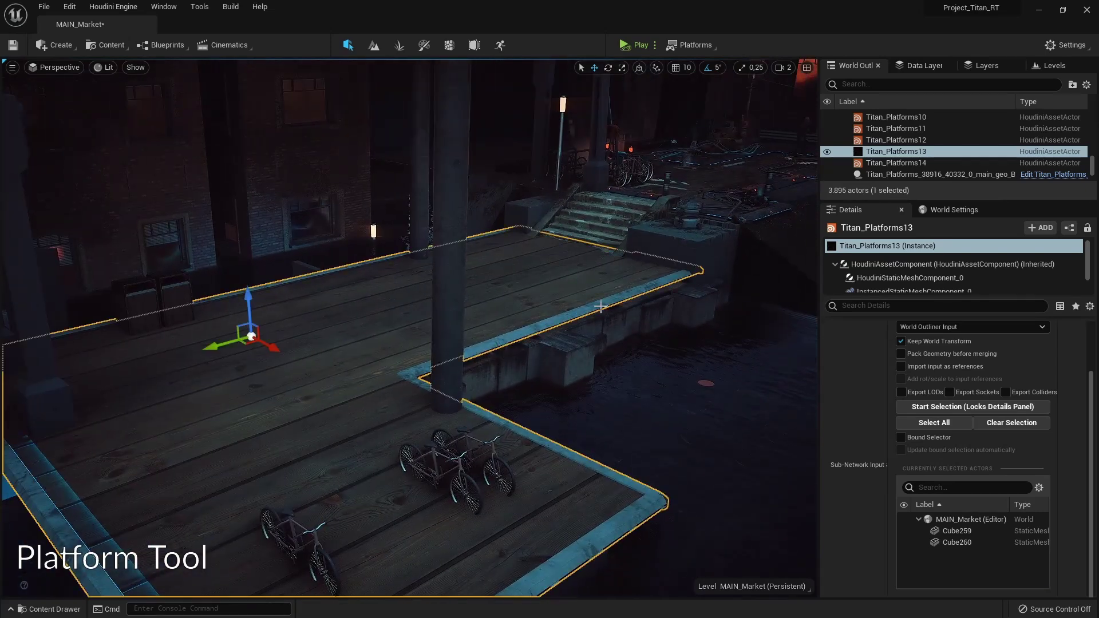
Give the platform a Detailed border, Lines floor style and floor UV scale about 7.68.
scroll(945, 401, up, 5)
click(970, 417)
click(918, 424)
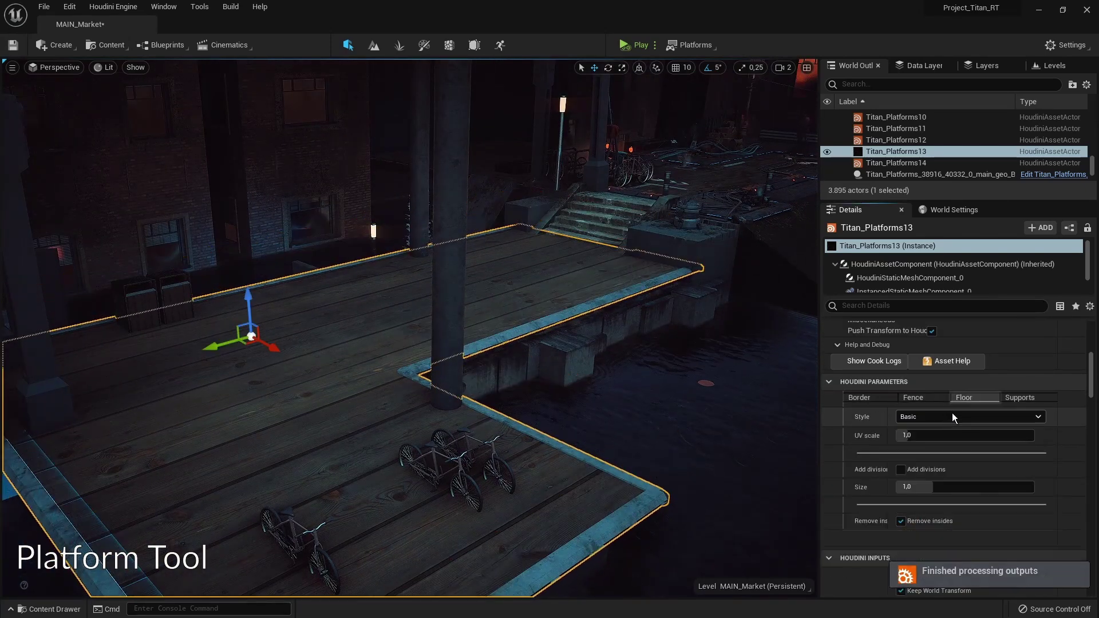
click(953, 417)
click(925, 438)
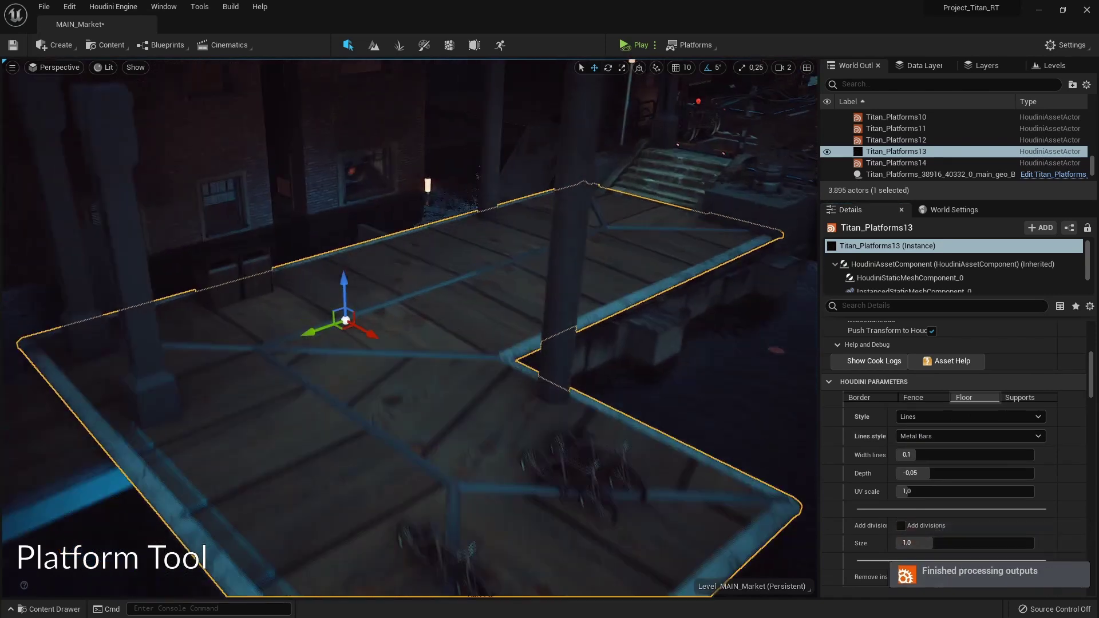
drag(943, 492, 1002, 491)
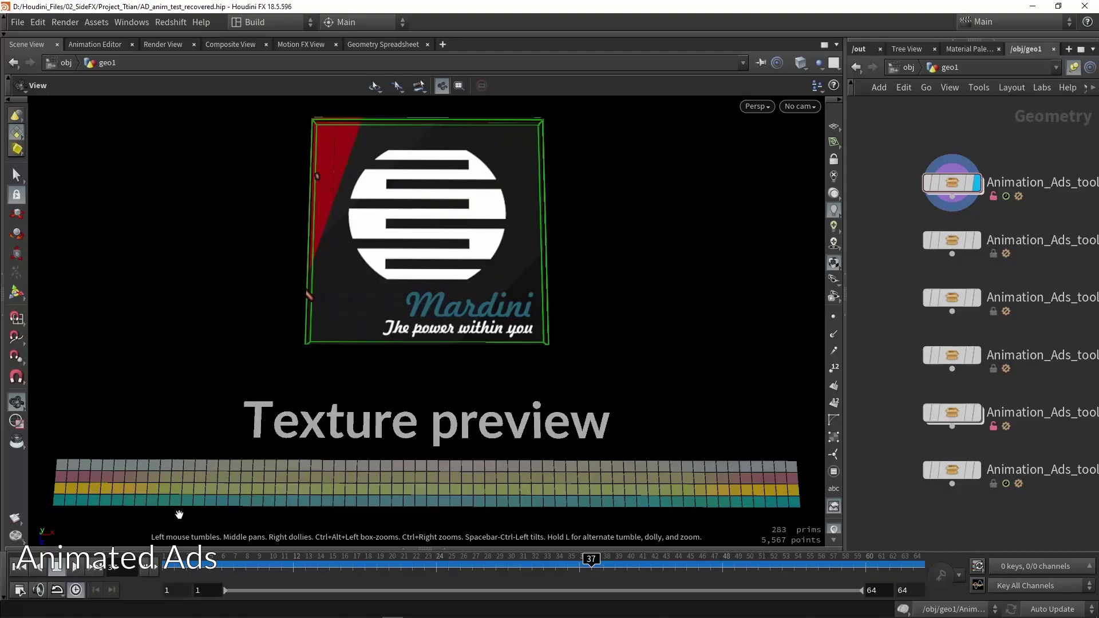
Display the second through fifth ads nodes in turn, ending on the fifth node's texture.
click(975, 241)
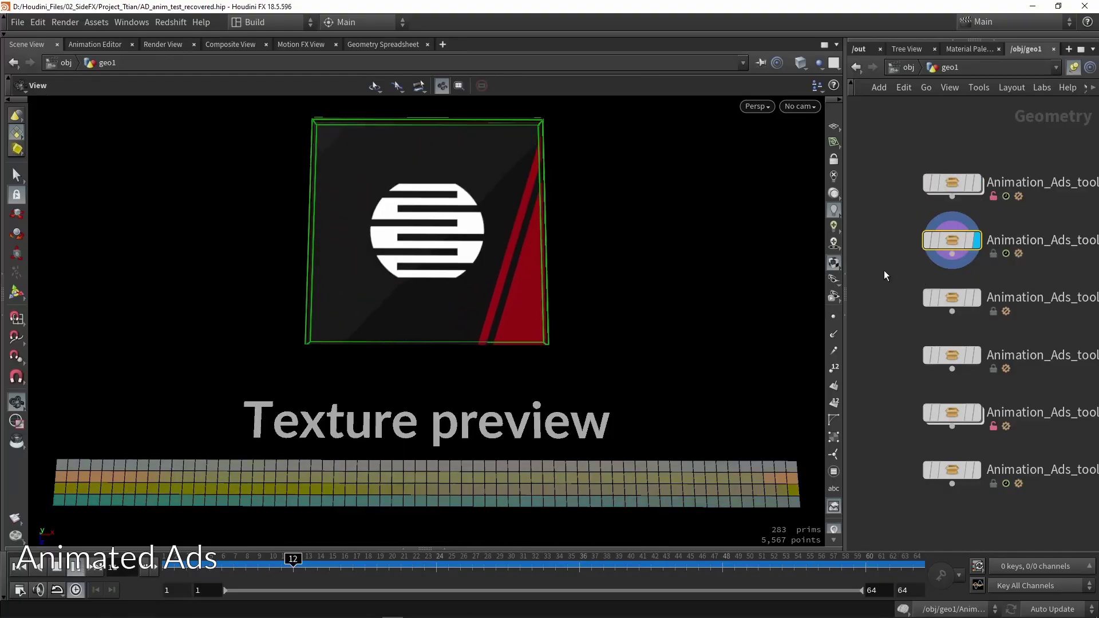
click(975, 298)
click(975, 355)
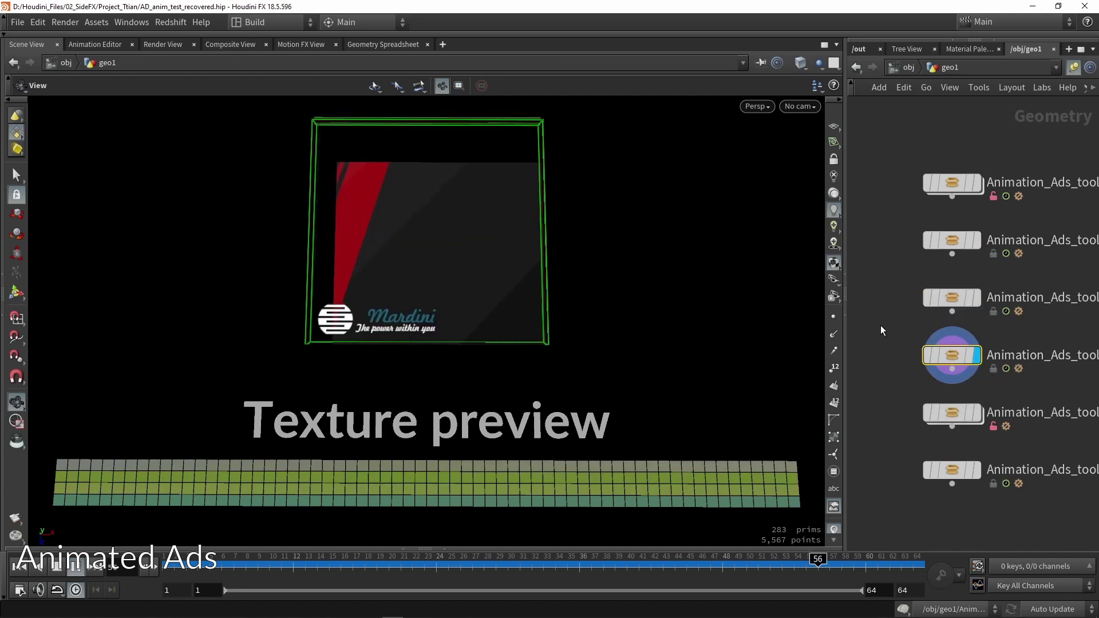
click(976, 412)
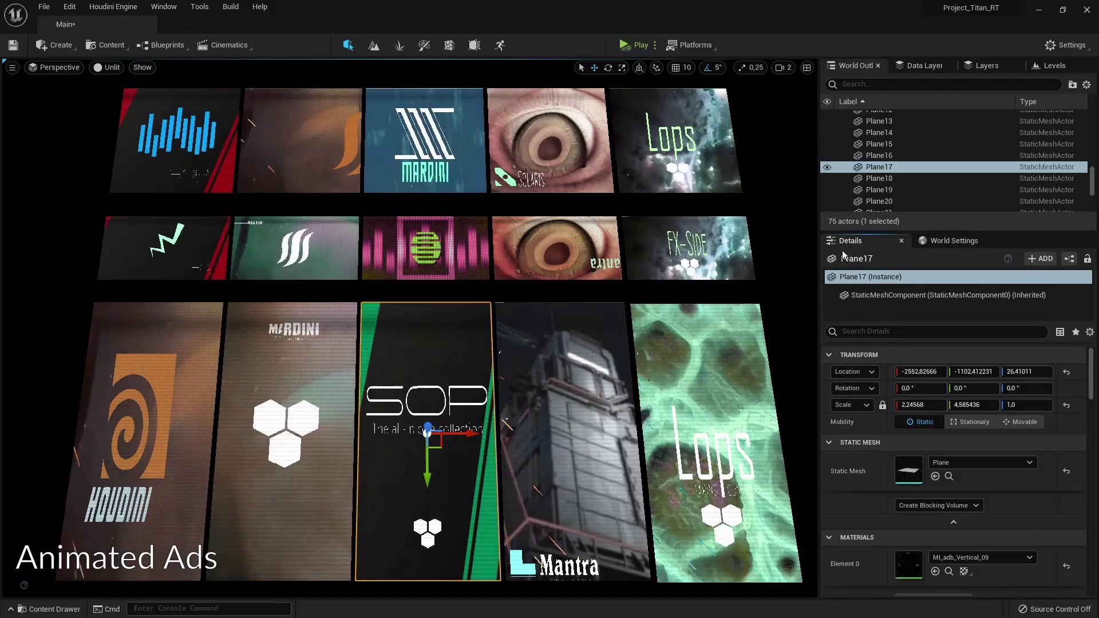
click(785, 238)
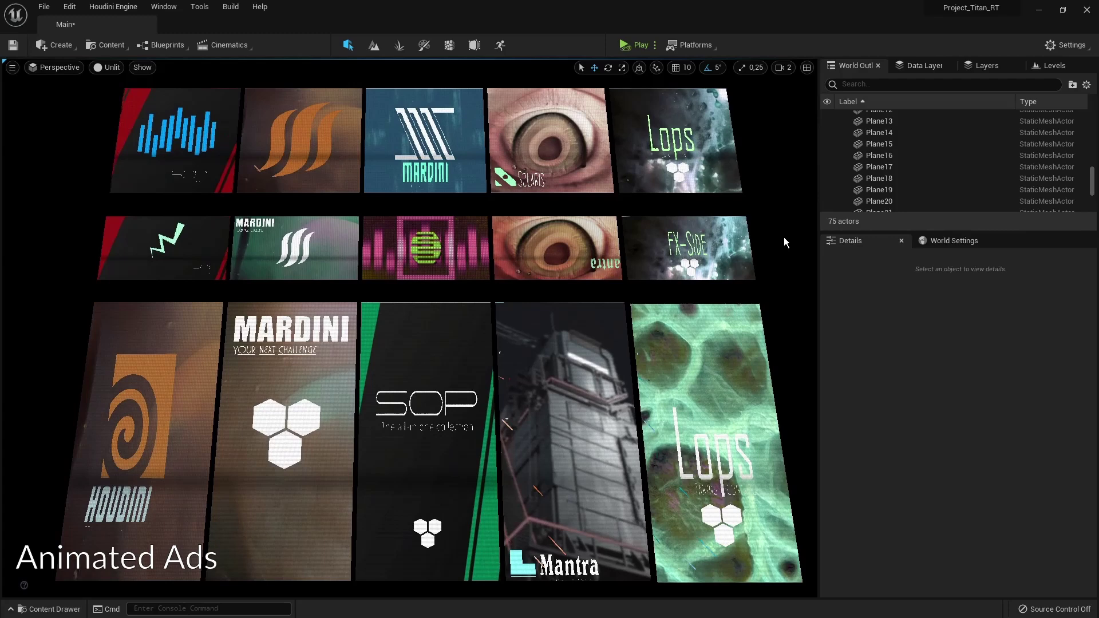
Try several text textures on the vertical ad, settling on AD_Text_09 (Solaris).
right_drag(785, 237, 762, 252)
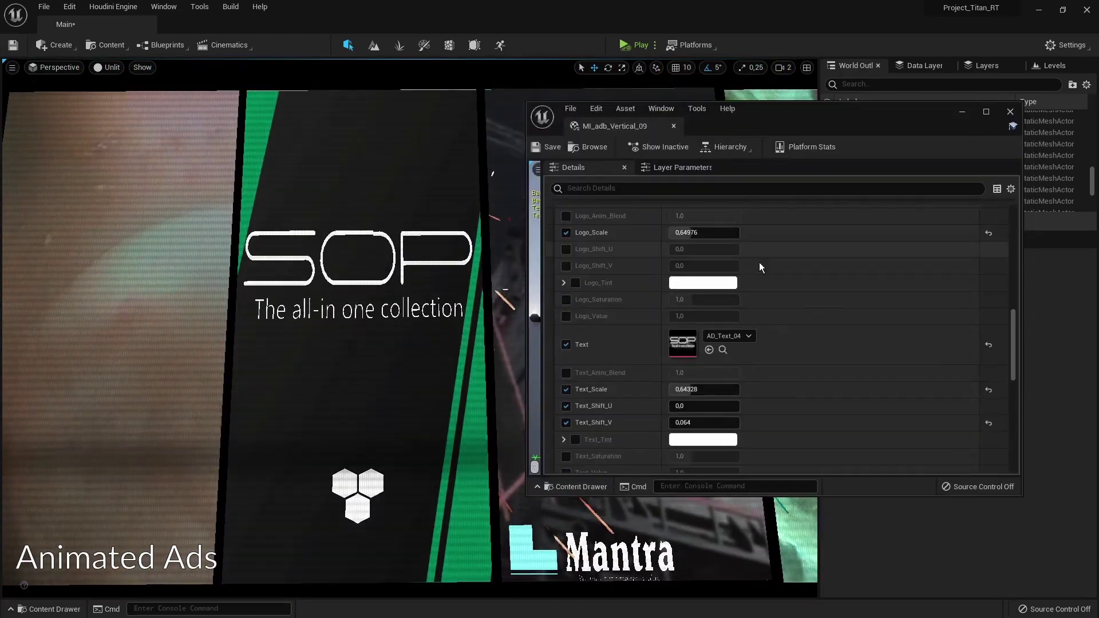
click(727, 338)
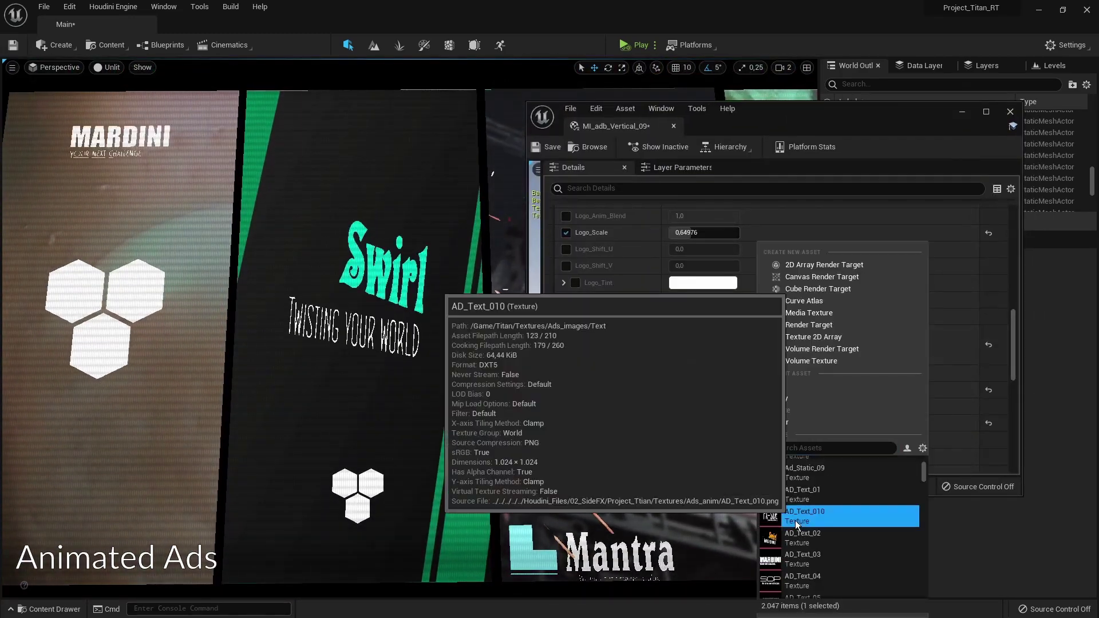
click(796, 522)
click(808, 537)
click(801, 558)
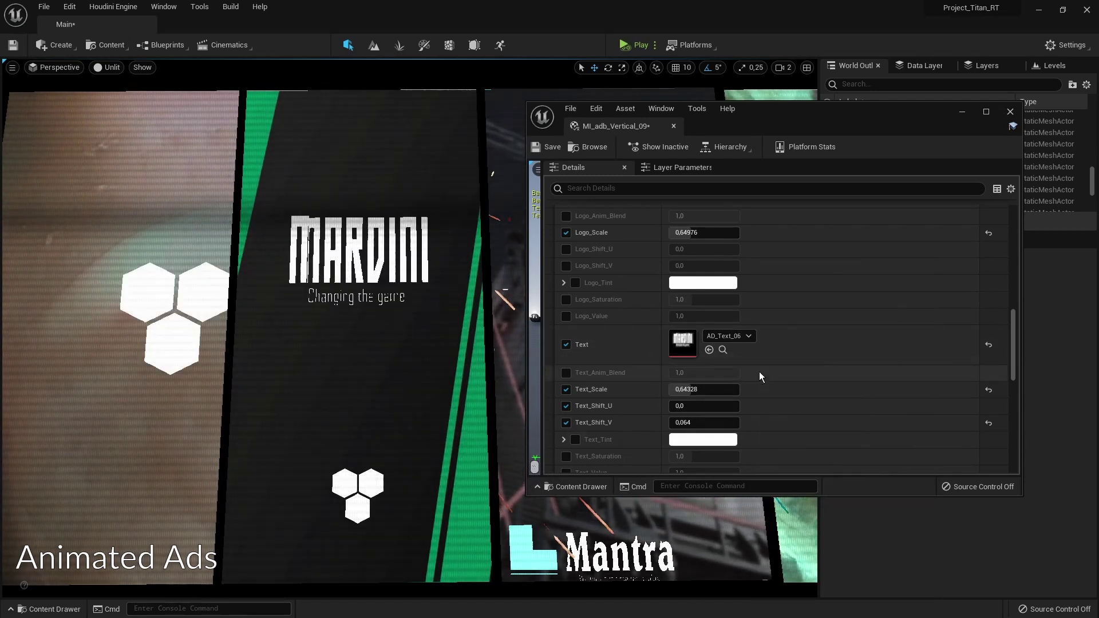
click(729, 337)
click(801, 572)
click(729, 336)
click(801, 584)
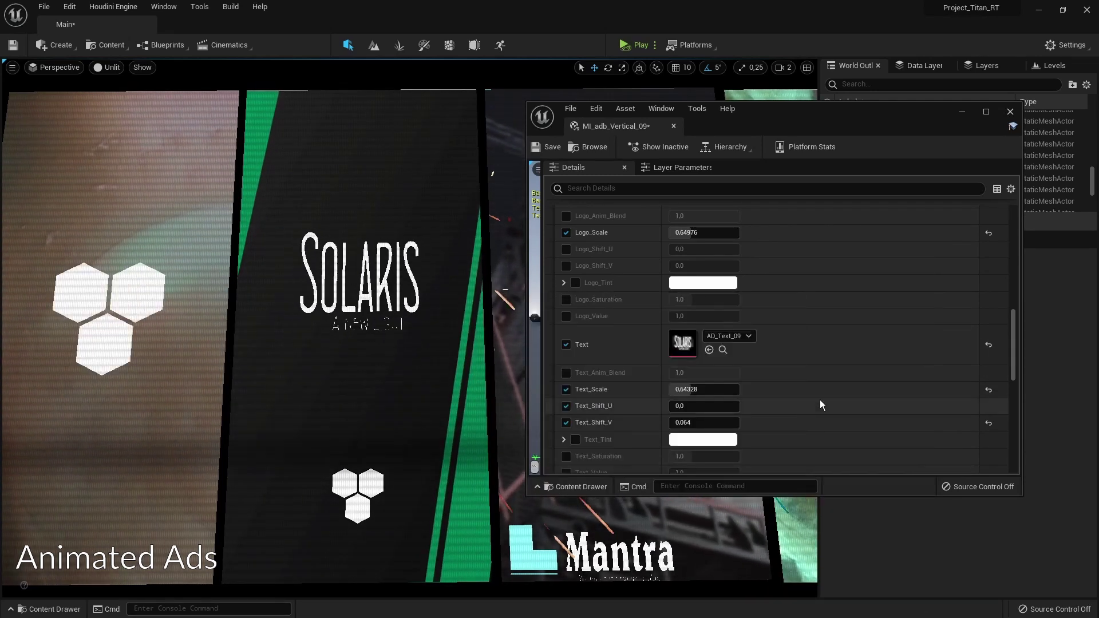
Try several logo textures on the ad, settling on AD_Logo_15.
scroll(821, 405, up, 3)
click(729, 253)
click(802, 517)
click(729, 252)
click(802, 538)
click(729, 252)
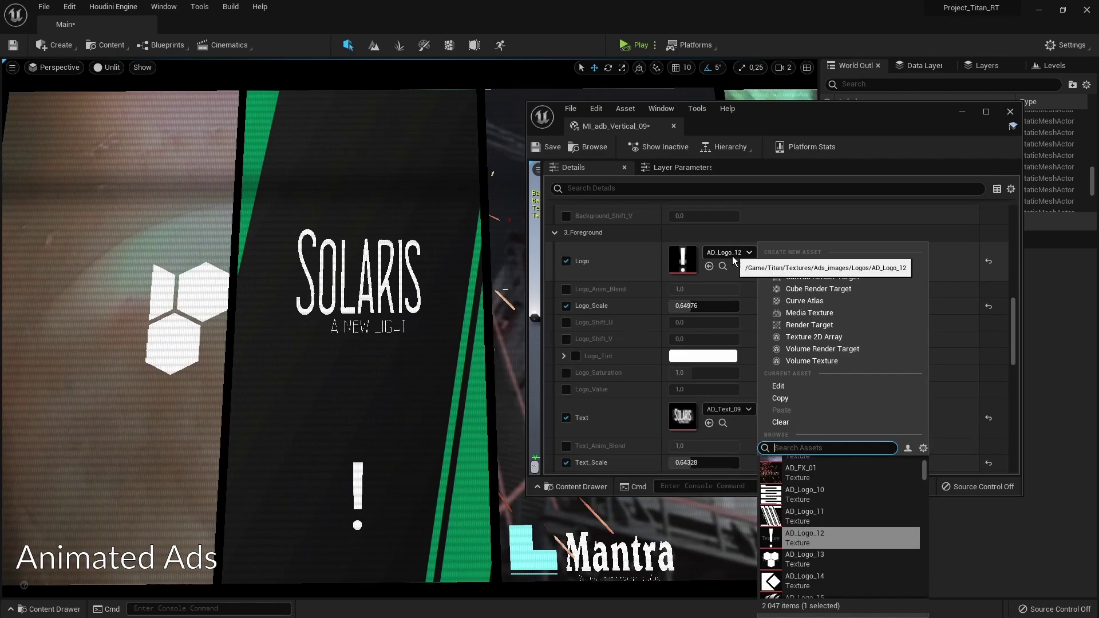
click(802, 584)
click(729, 252)
click(801, 573)
Enlarge the logo to scale 1.3184, tint it orange, and close the material editor.
drag(695, 306, 722, 305)
click(575, 356)
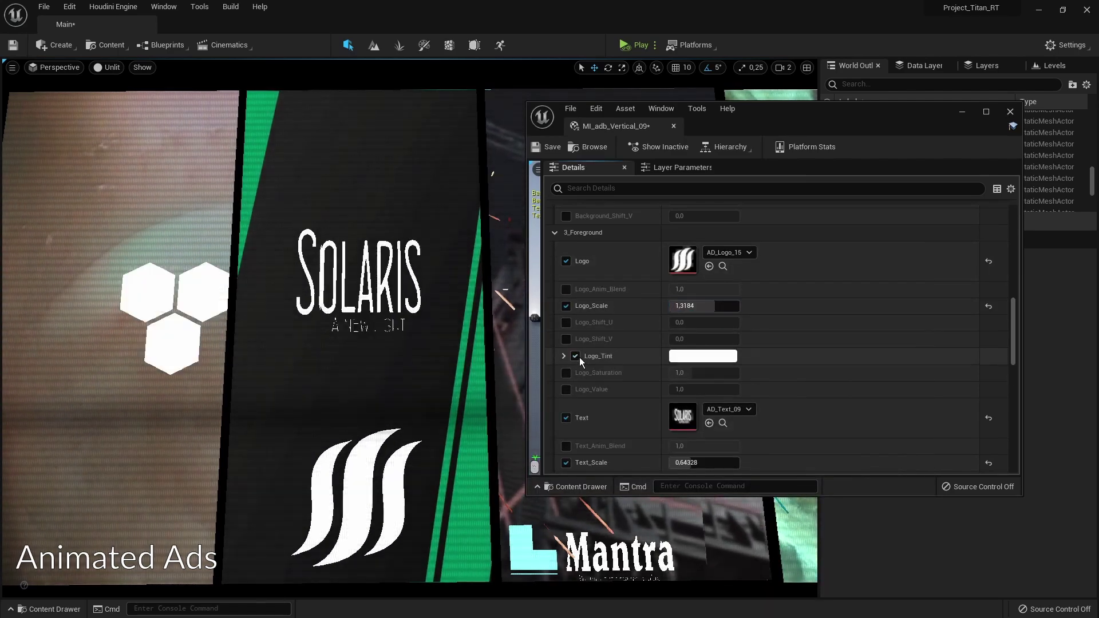
click(703, 356)
click(871, 609)
click(1010, 111)
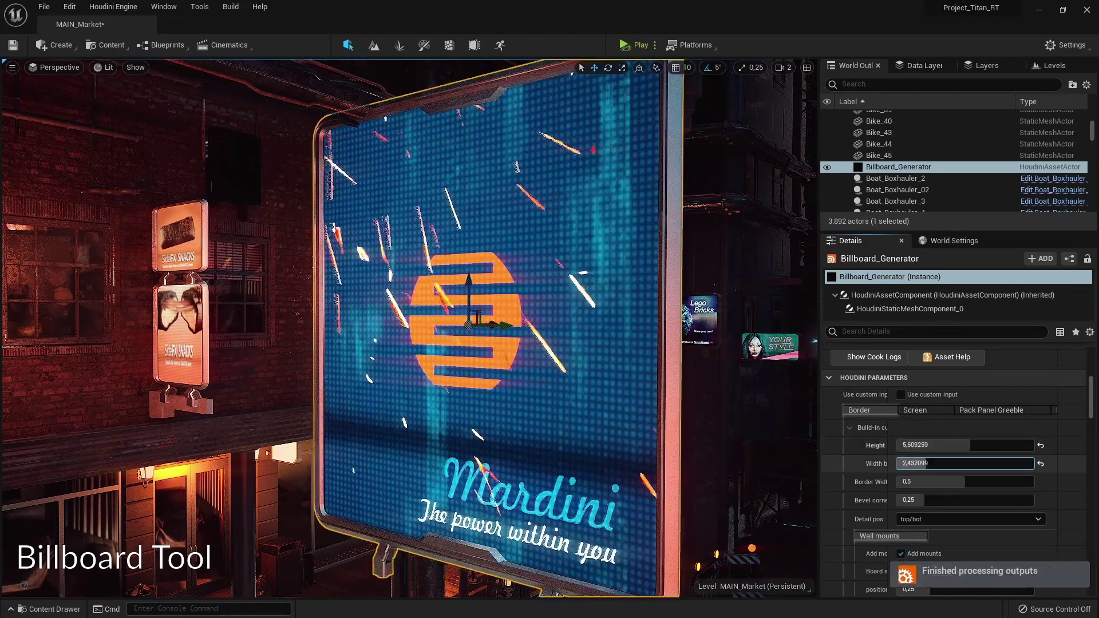
Widen the billboard to 2.472222, place details on all edges, and reposition the wall mounts.
drag(957, 464, 993, 464)
scroll(972, 461, down, 1)
click(970, 501)
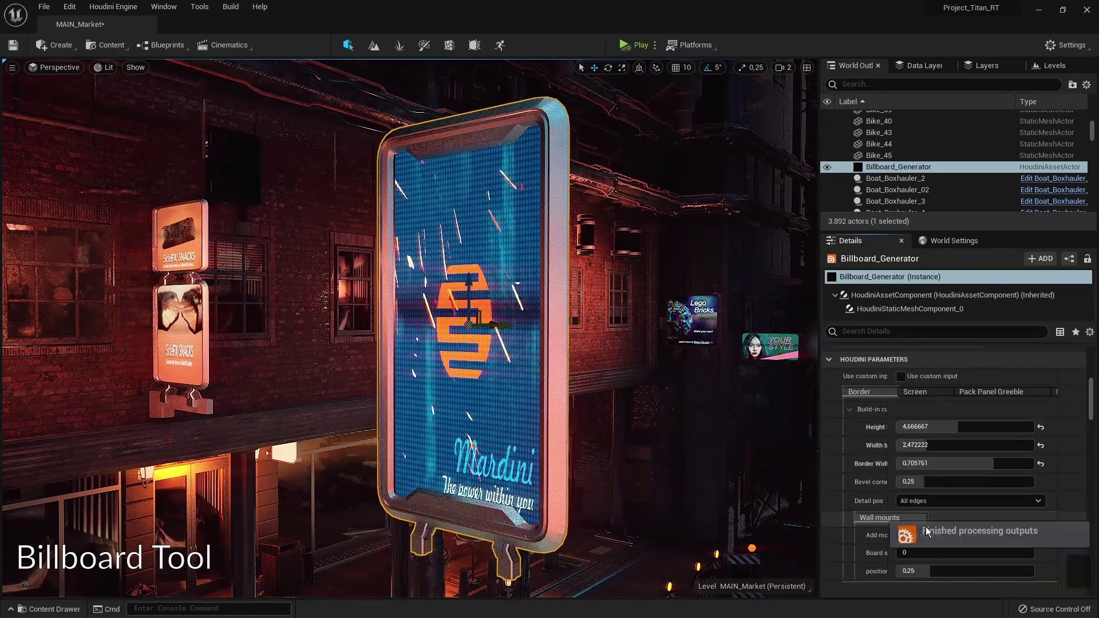
click(916, 525)
click(971, 501)
scroll(888, 487, down, 2)
click(917, 515)
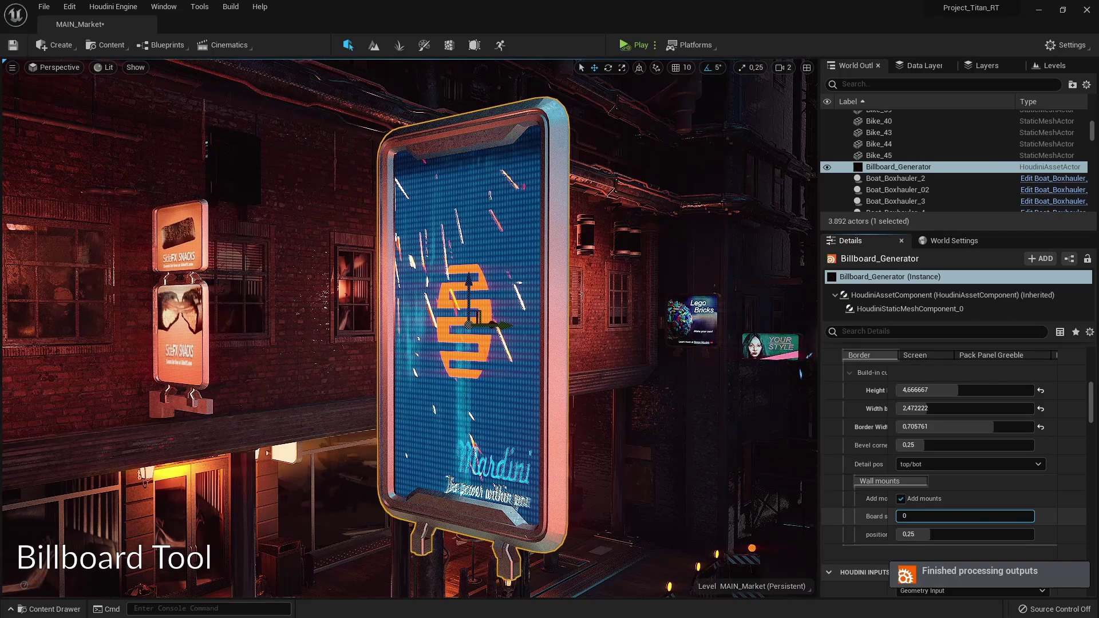
drag(911, 534, 940, 534)
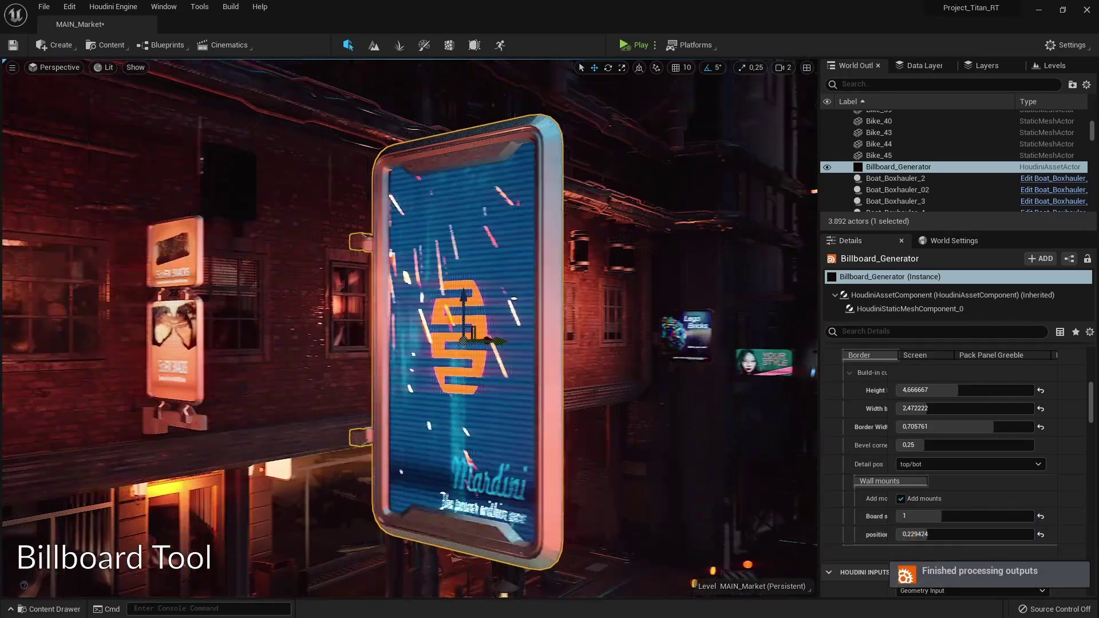
right_drag(409, 329, 410, 329)
Enable Pack Panel Greeble with new seed and irregularity, and assign the flame advert material.
click(915, 355)
click(991, 356)
click(901, 373)
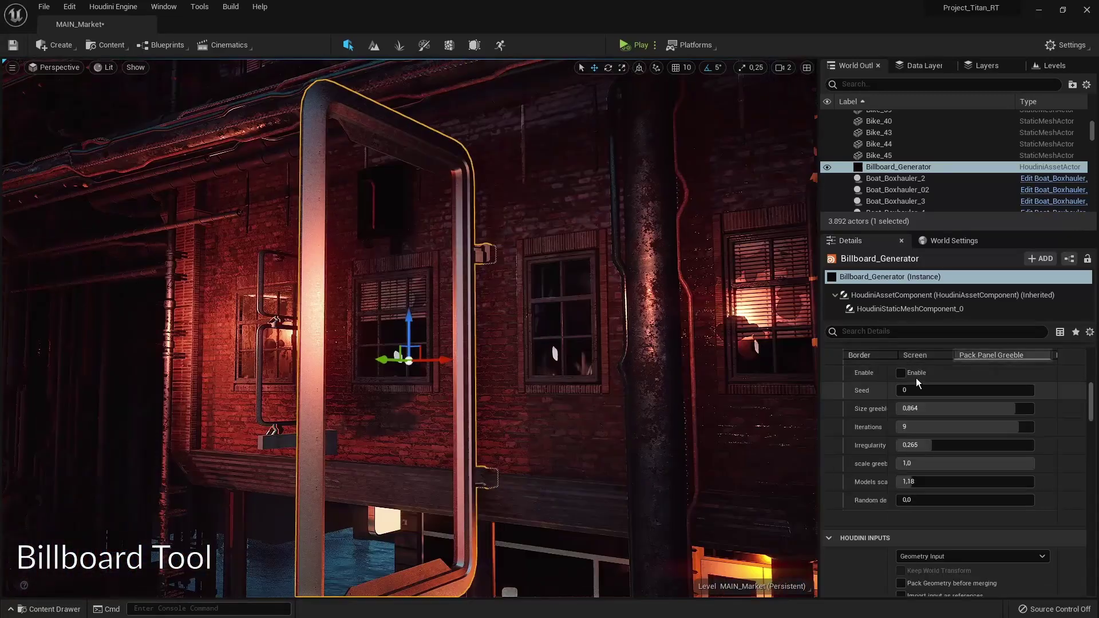
drag(914, 390, 925, 390)
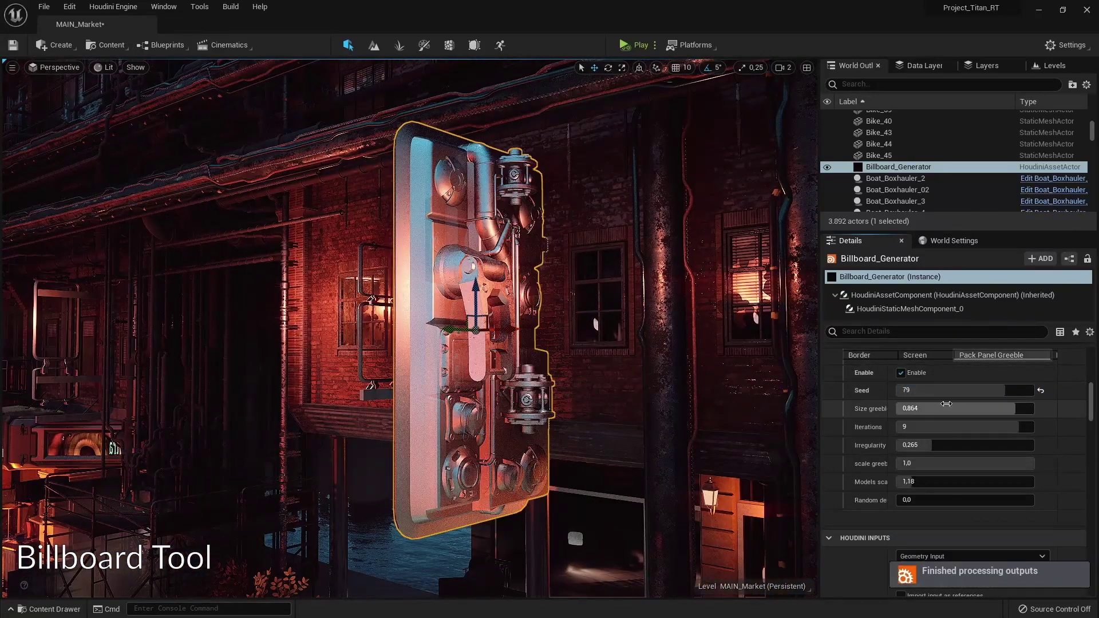
drag(916, 445, 933, 445)
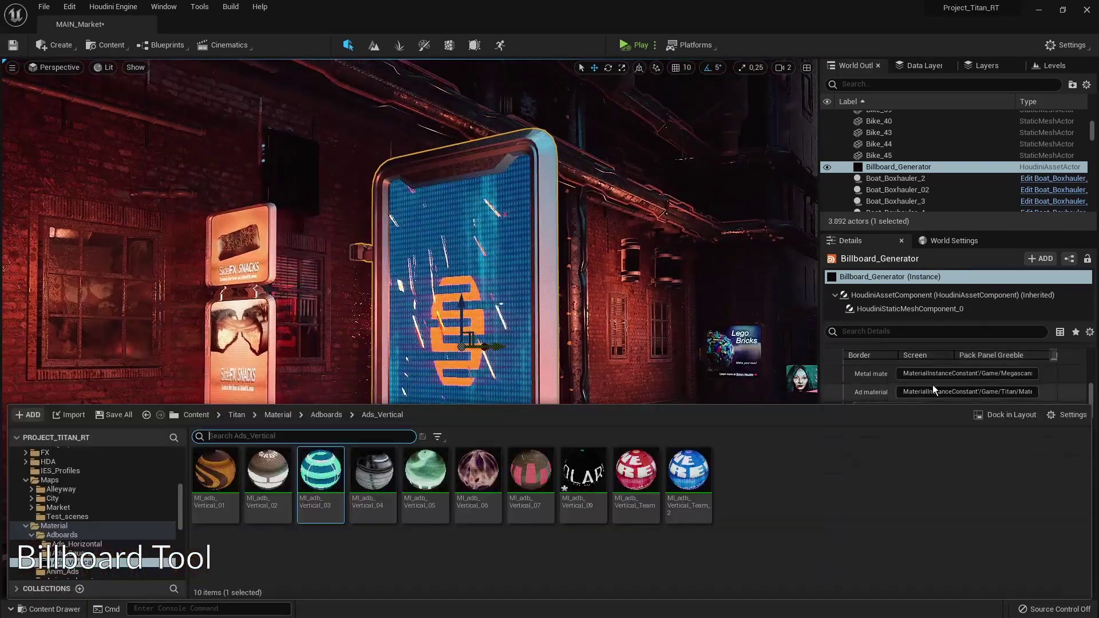
drag(425, 471, 700, 413)
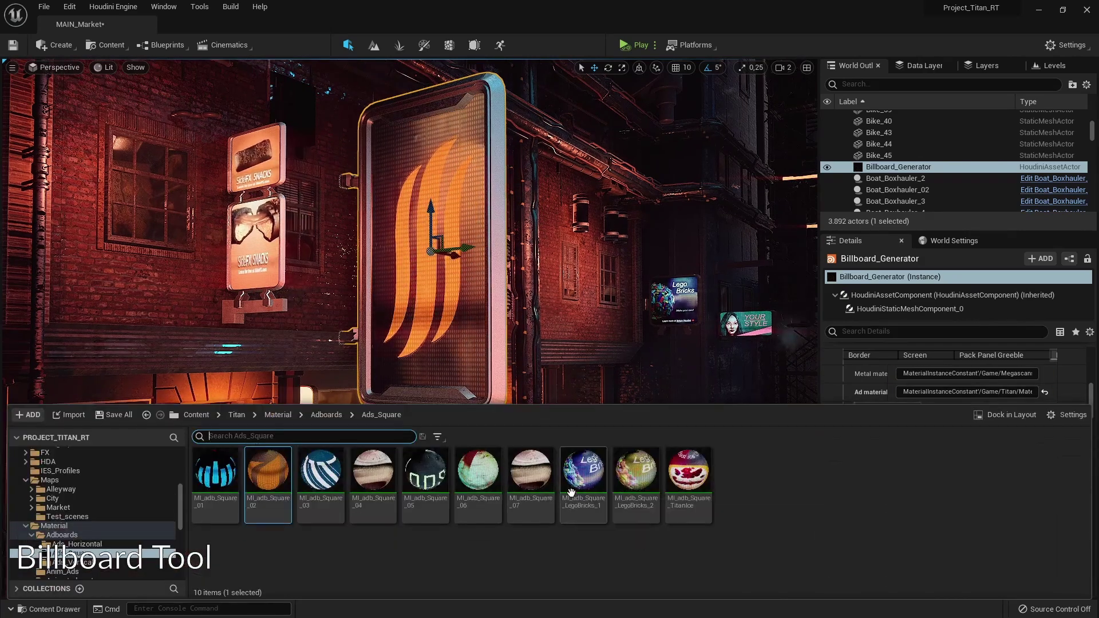
drag(425, 471, 939, 410)
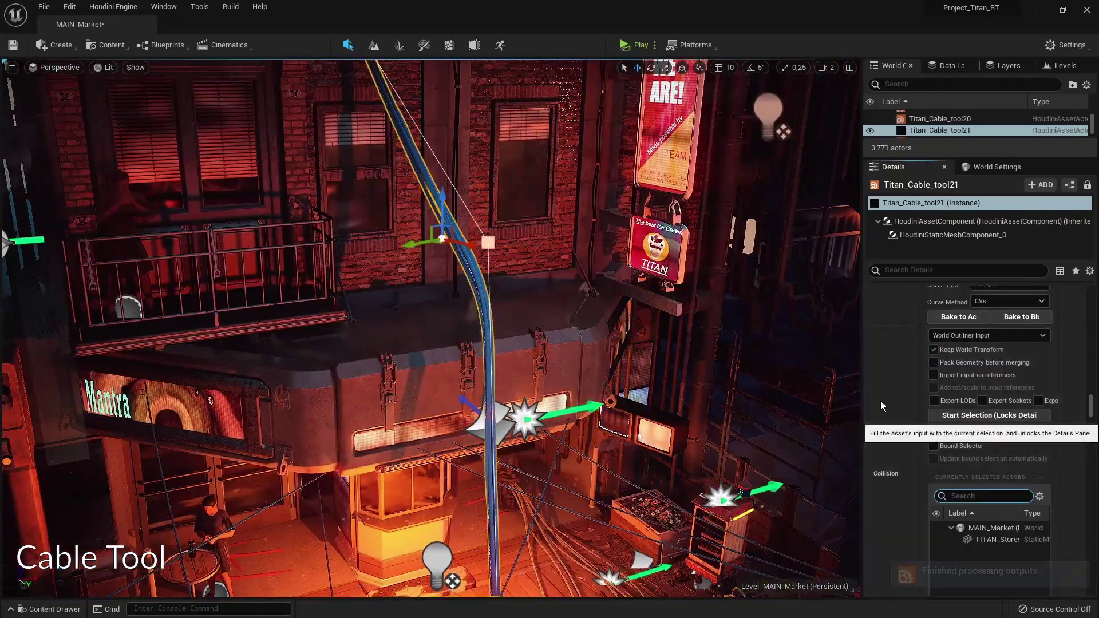
Reset the cable's gravity simulation and move the cable end point to the left.
click(970, 290)
click(965, 325)
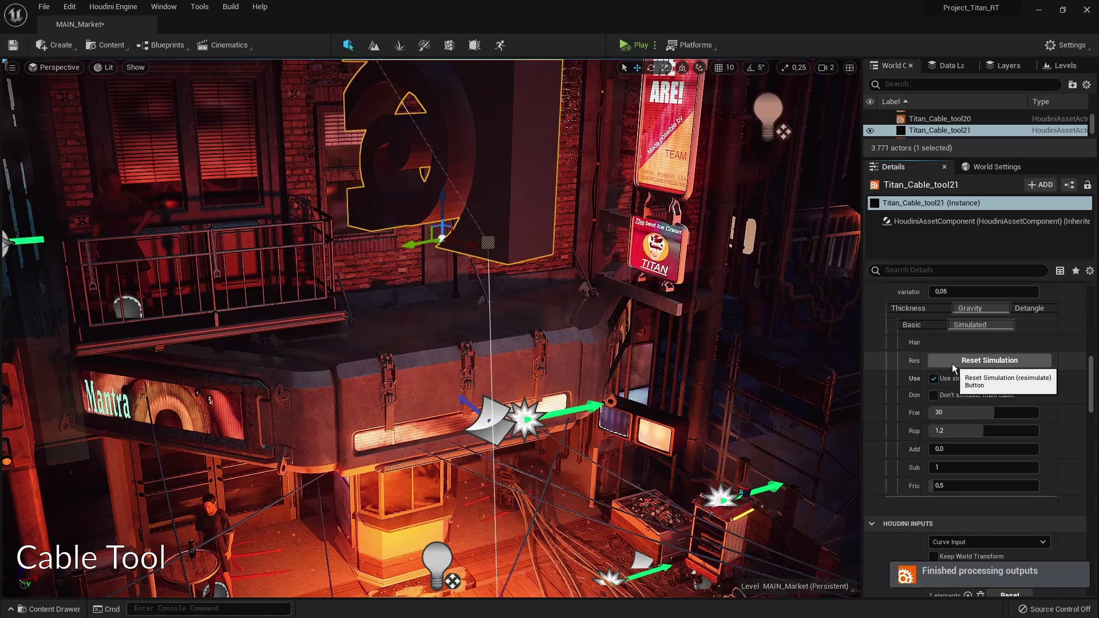
click(953, 361)
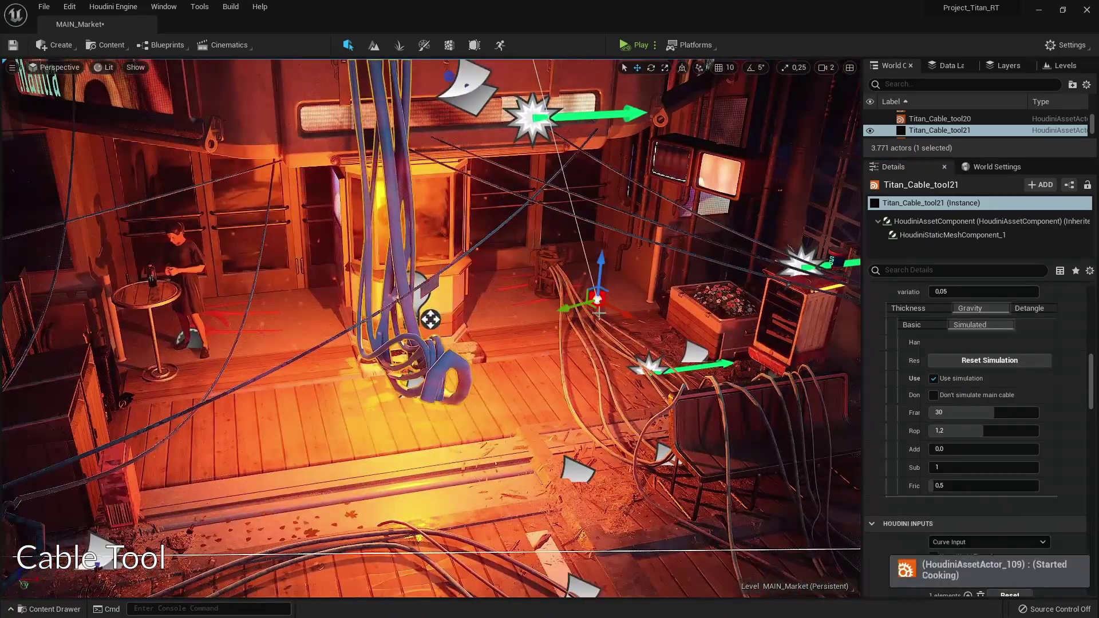
drag(598, 299, 495, 286)
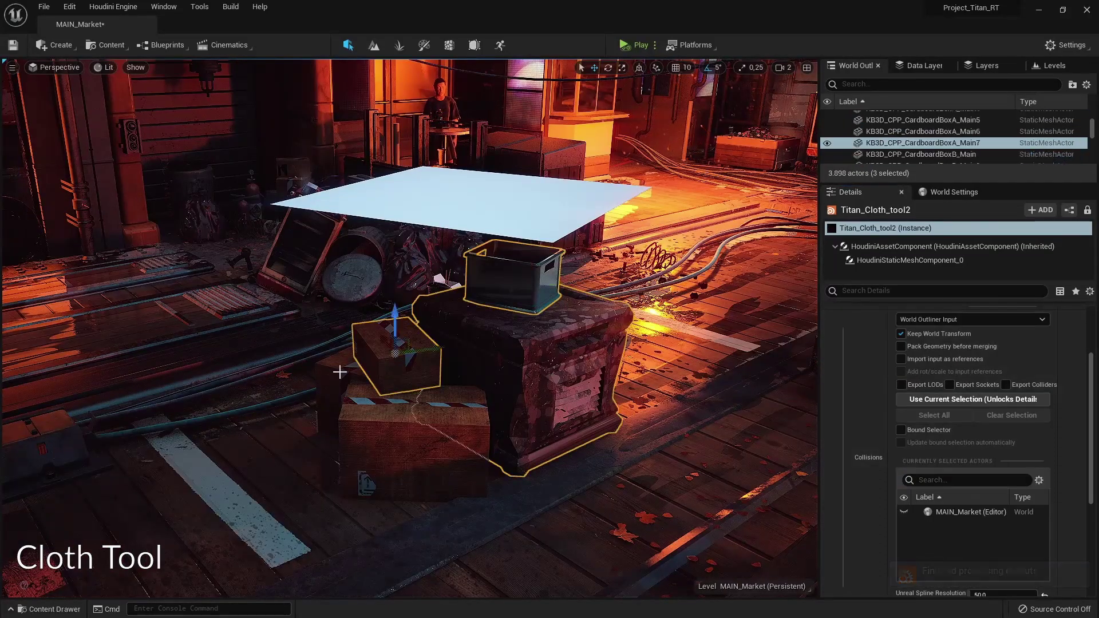
Feed the three selected boxes into the cloth tool and advance the simulation frame.
click(973, 399)
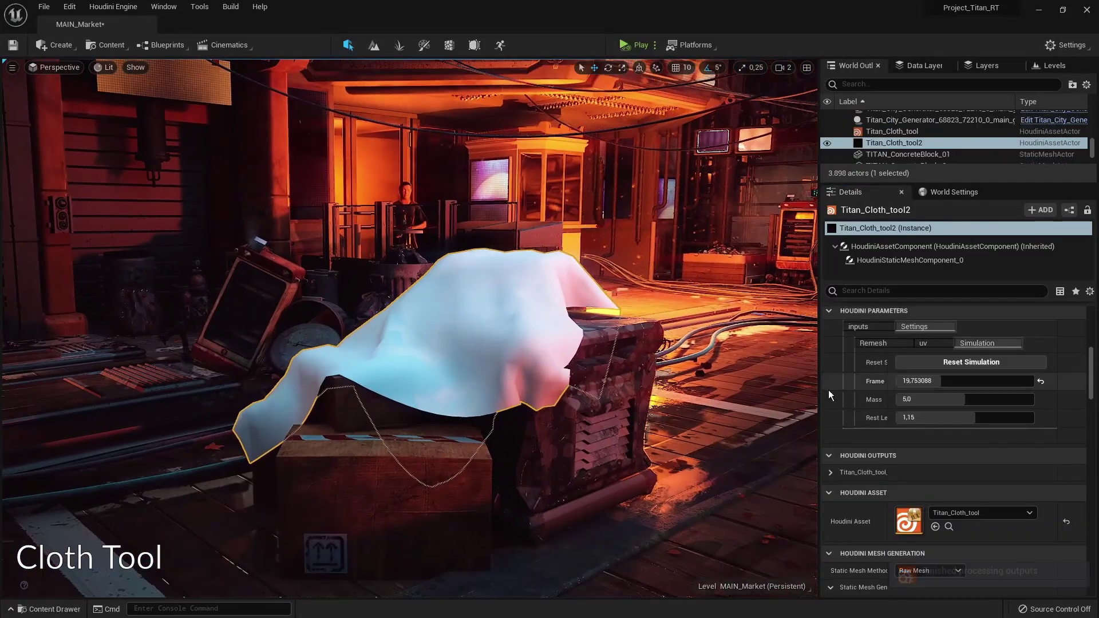
drag(919, 381, 949, 371)
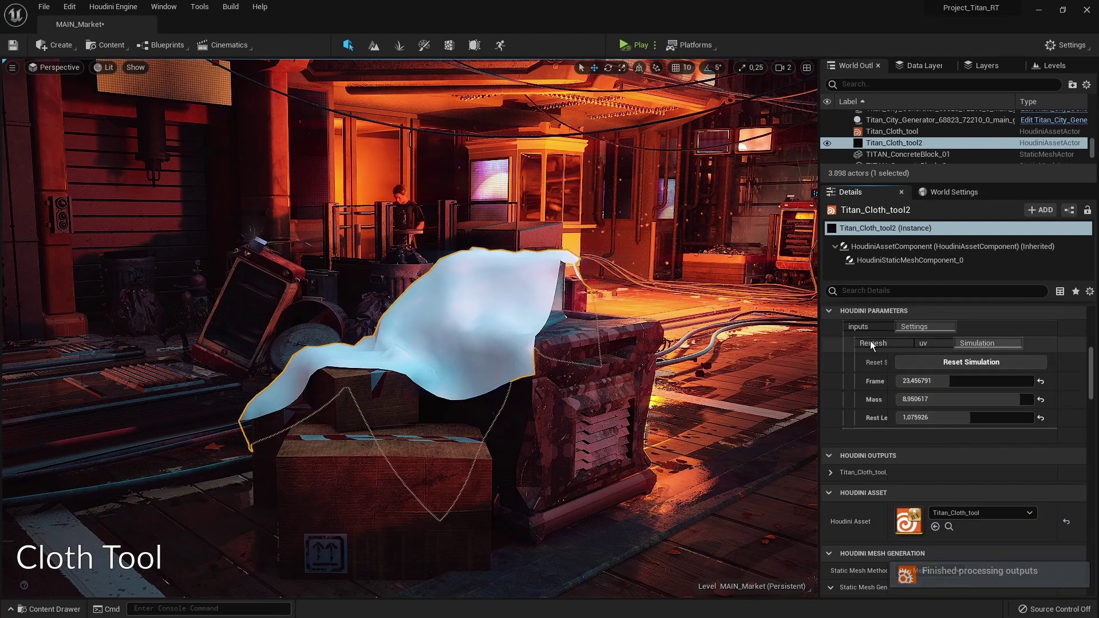
click(871, 344)
click(973, 344)
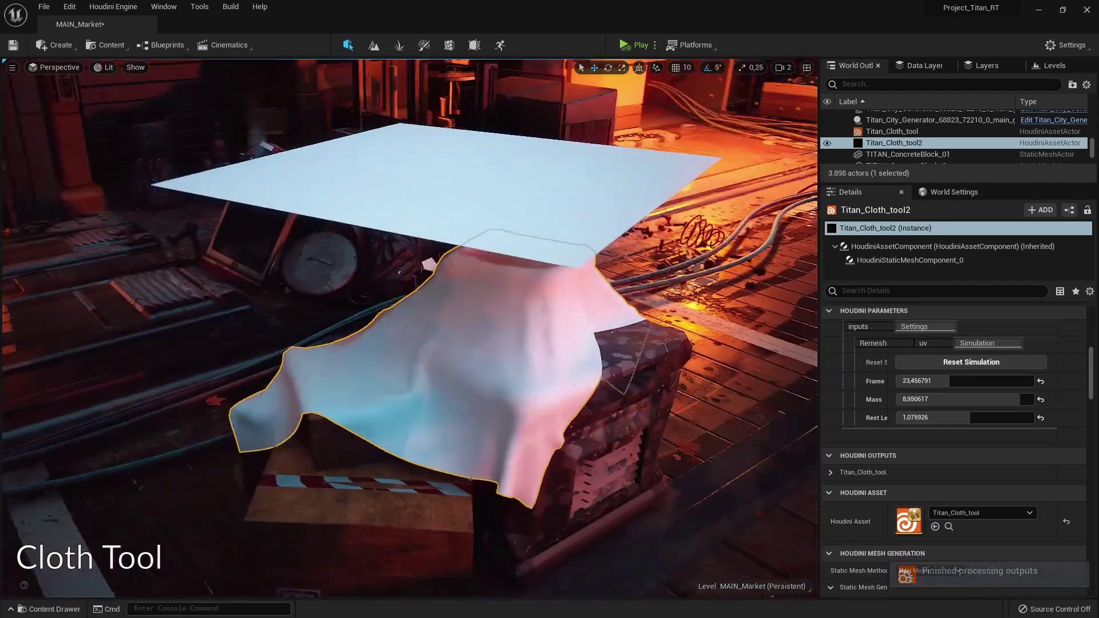
Select the cloth plane above the crate and reset the cloth simulation.
click(504, 265)
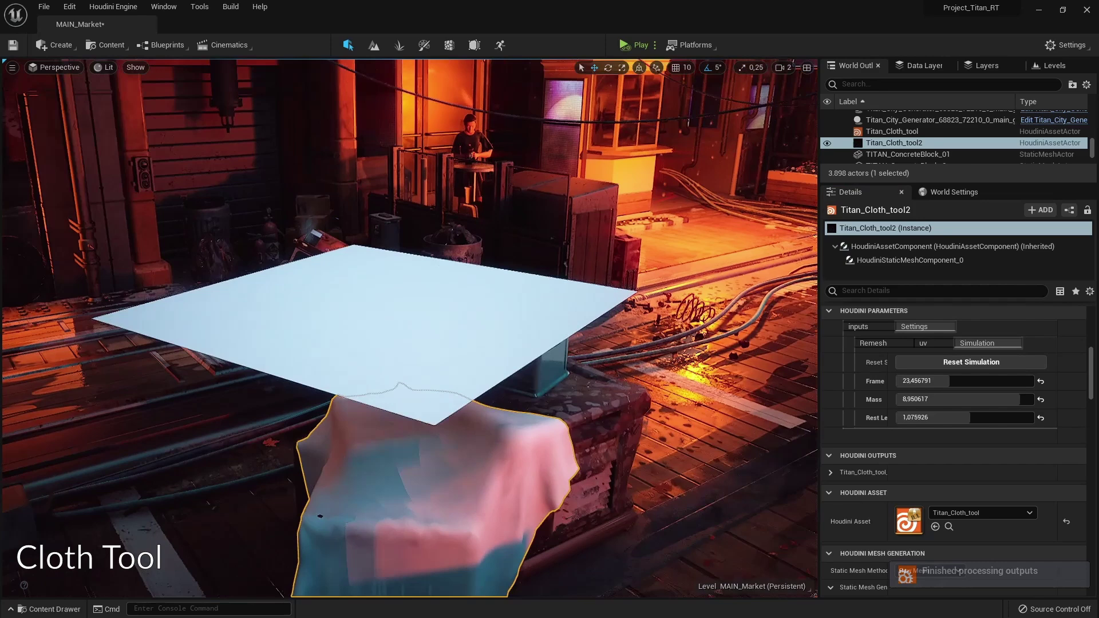
click(402, 281)
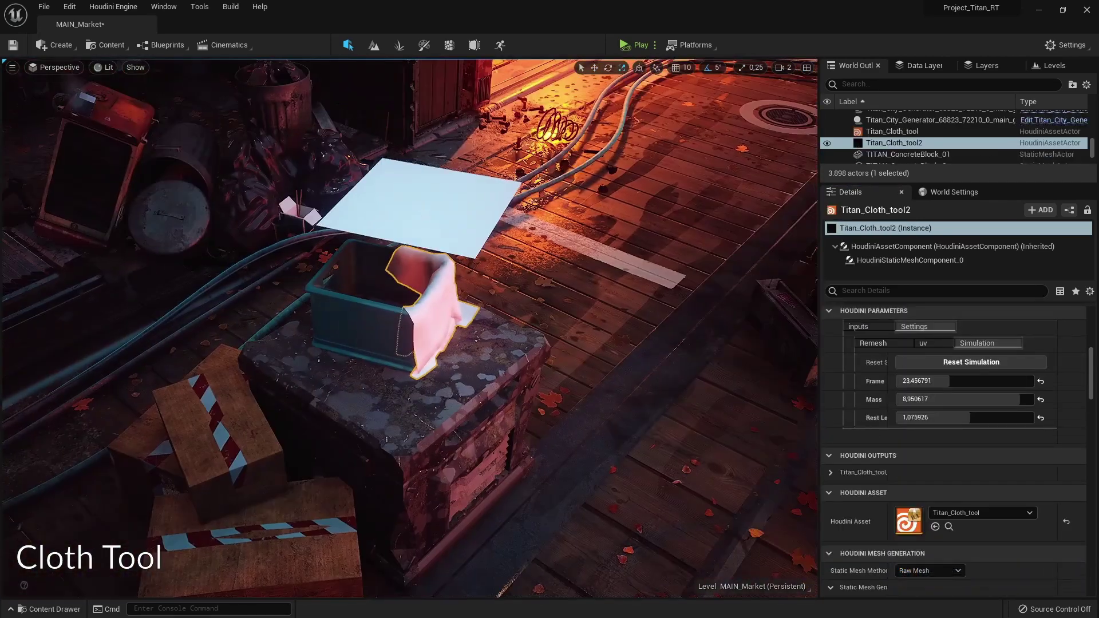
click(515, 218)
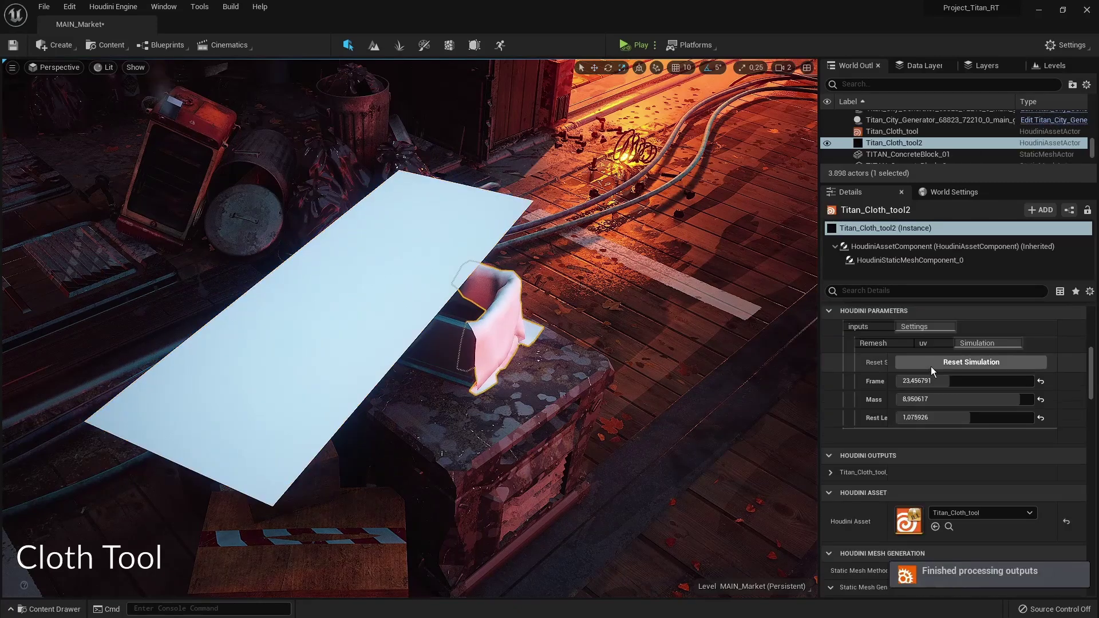
click(930, 363)
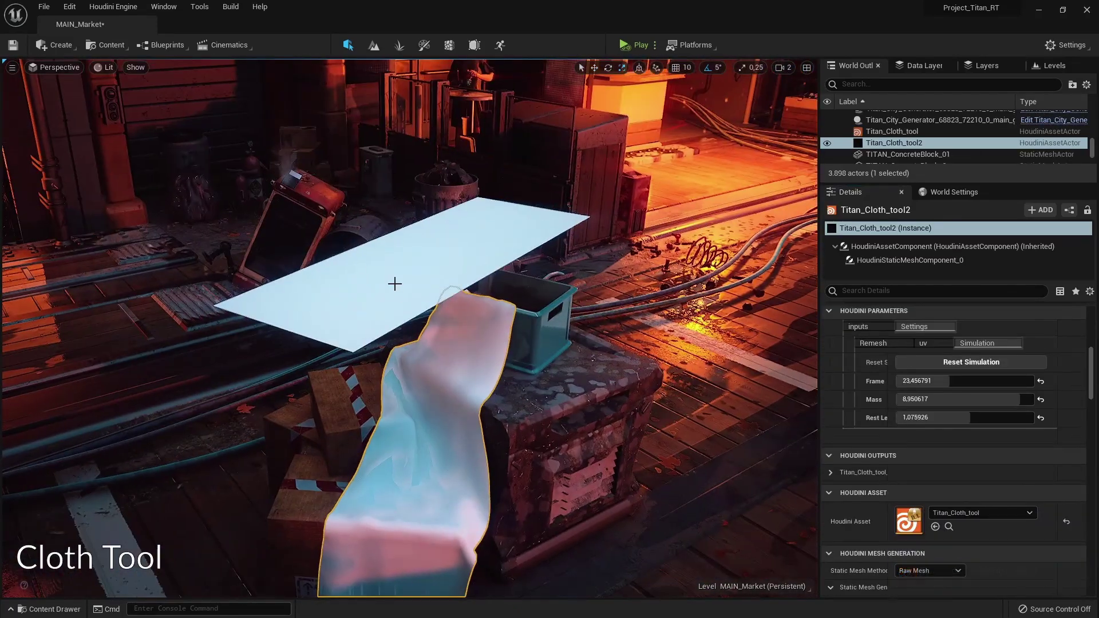
click(393, 283)
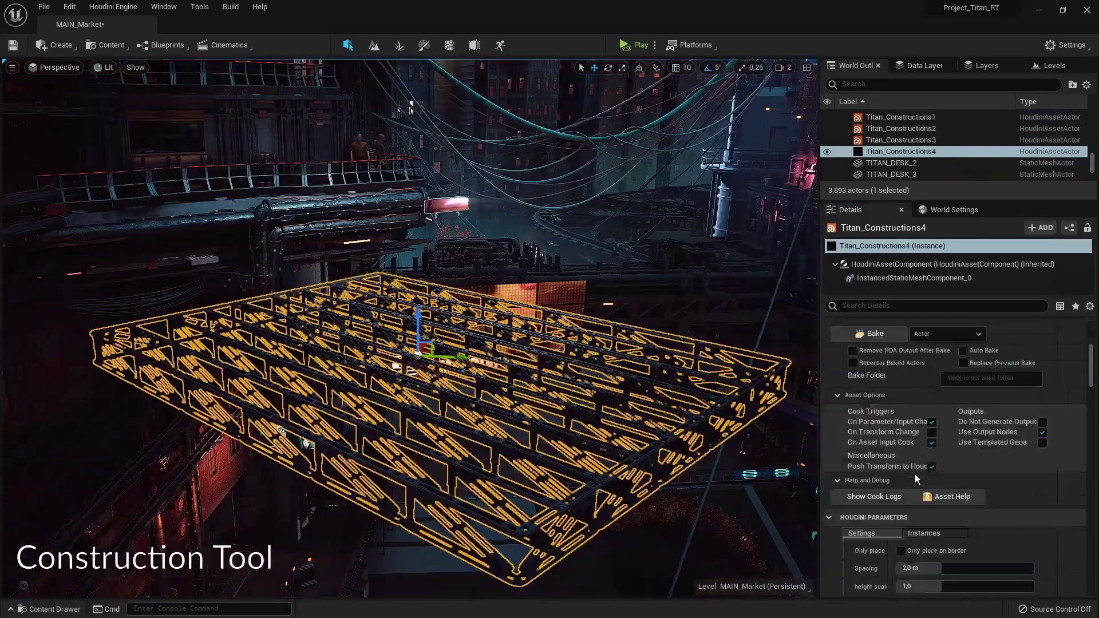
Toggle border-only supports and widen truss spacing to about 3.1 m, then add a cube.
click(915, 424)
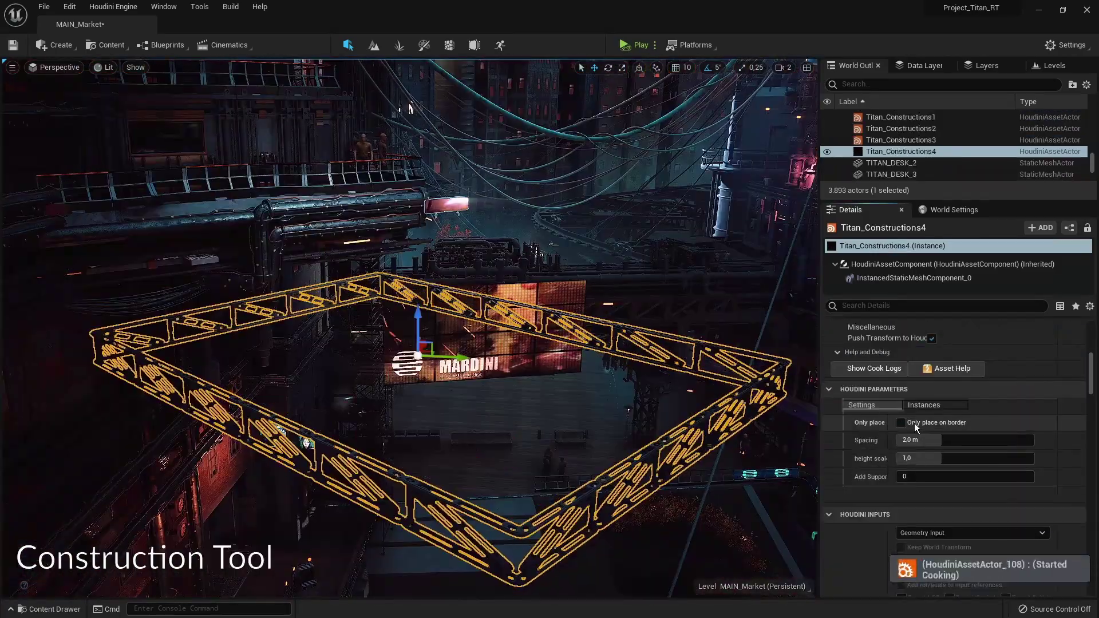
mouse_move(921, 440)
mouse_down()
mouse_move(951, 440)
mouse_move(933, 452)
mouse_up()
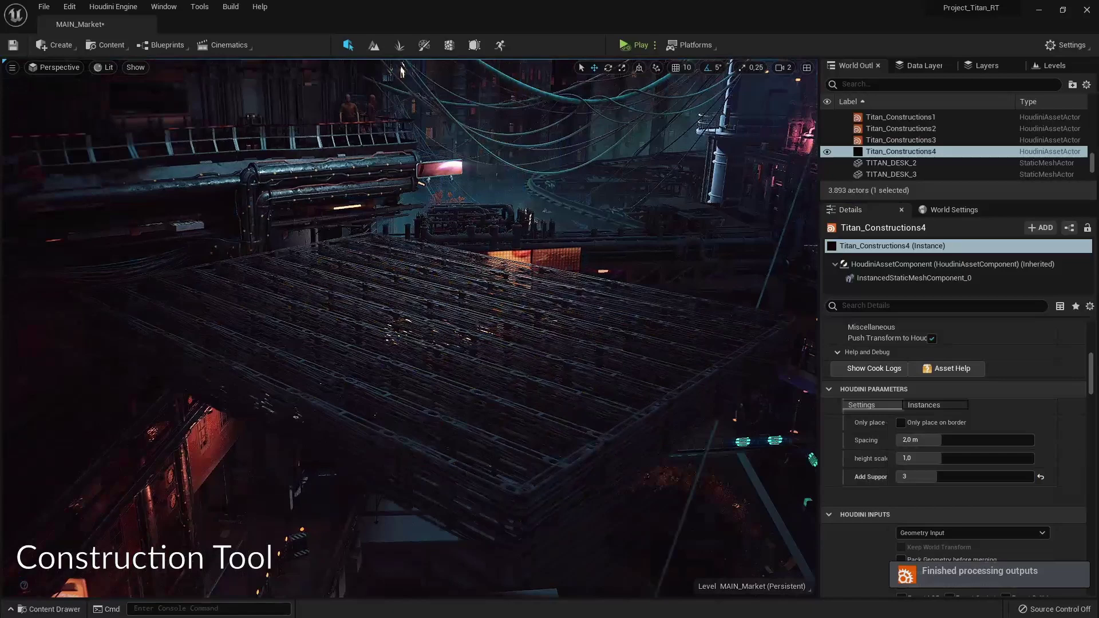
click(57, 44)
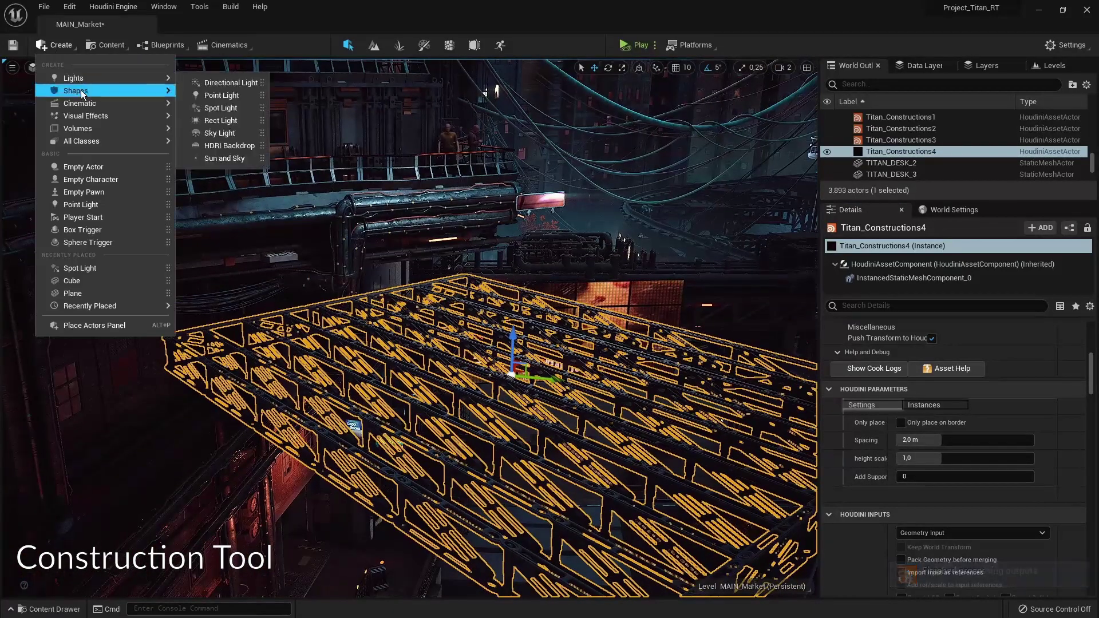
click(212, 81)
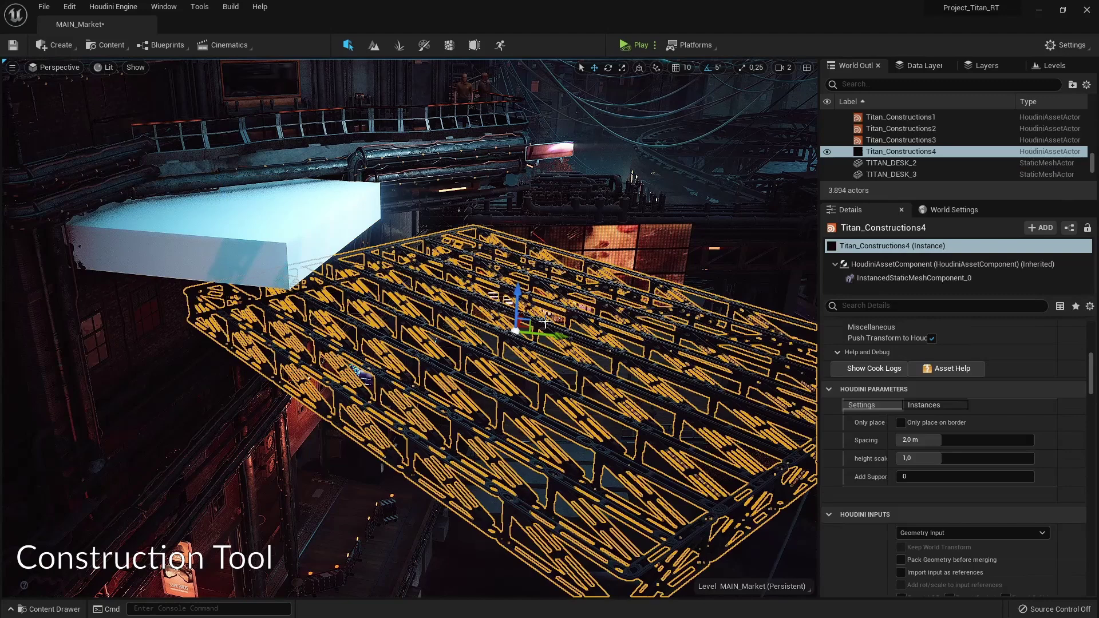
Feed the cube to the truss as World Outliner input, then stretch it and rotate it 45°.
click(918, 404)
click(916, 461)
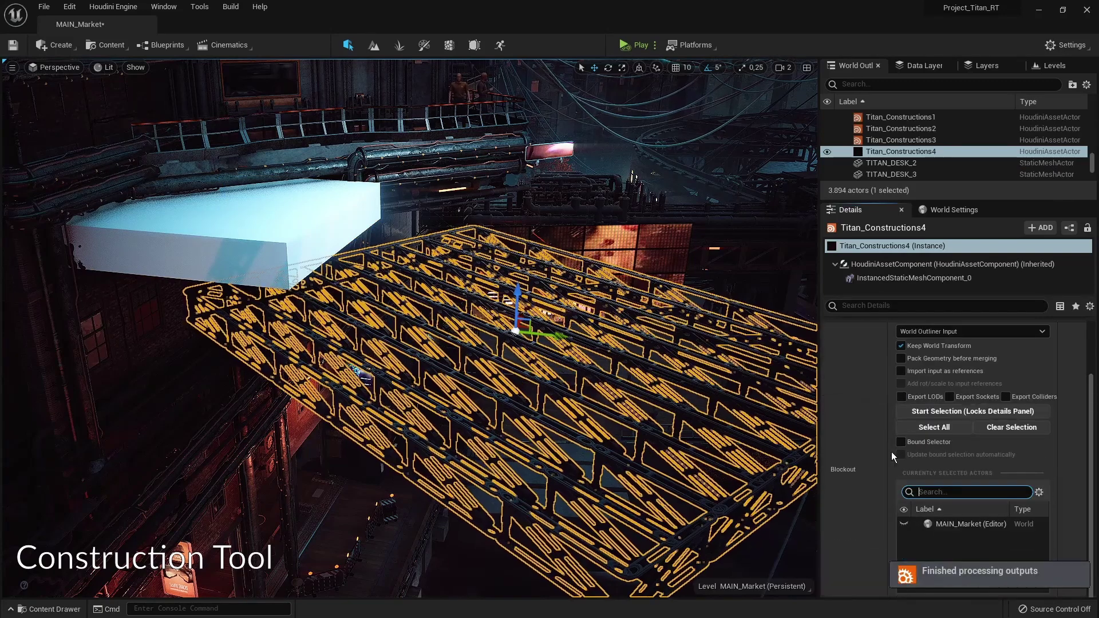
click(910, 415)
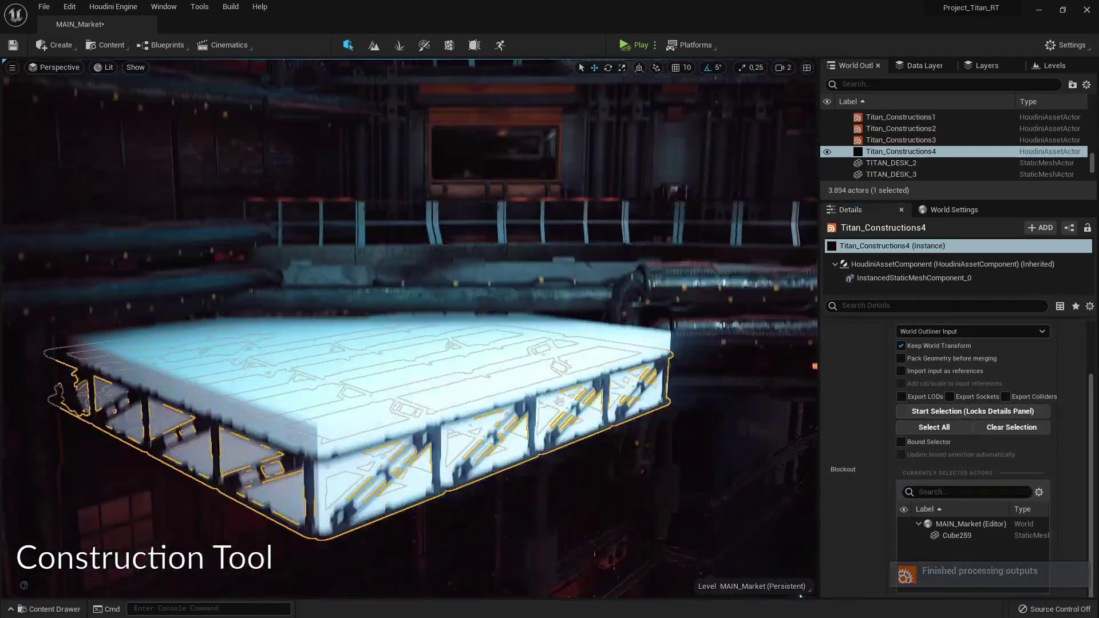
click(420, 348)
drag(373, 335, 421, 432)
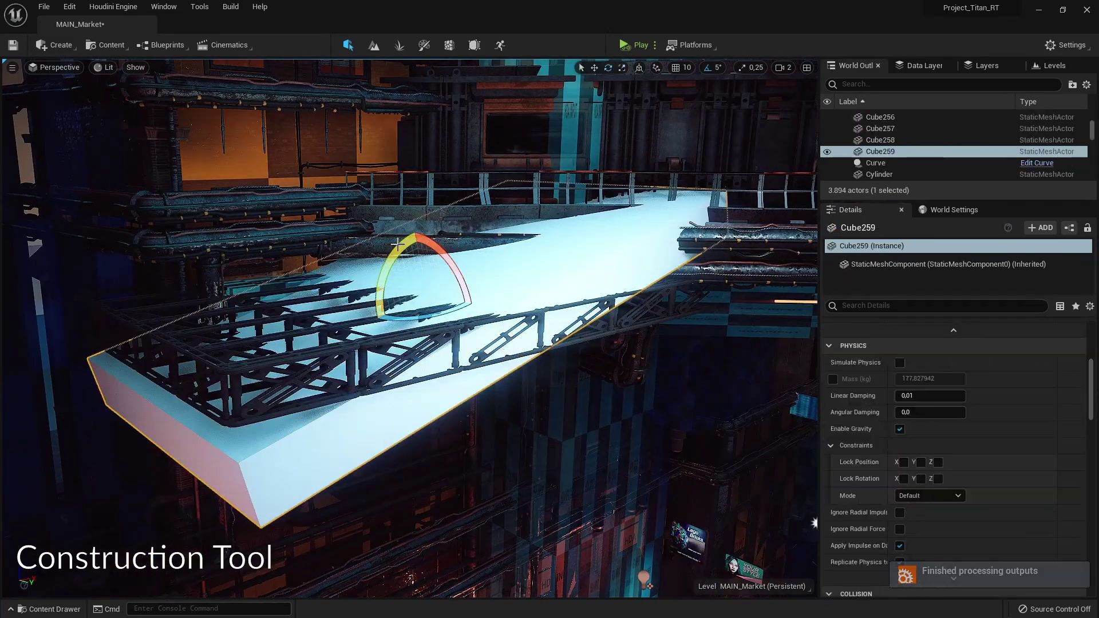
drag(382, 284, 396, 338)
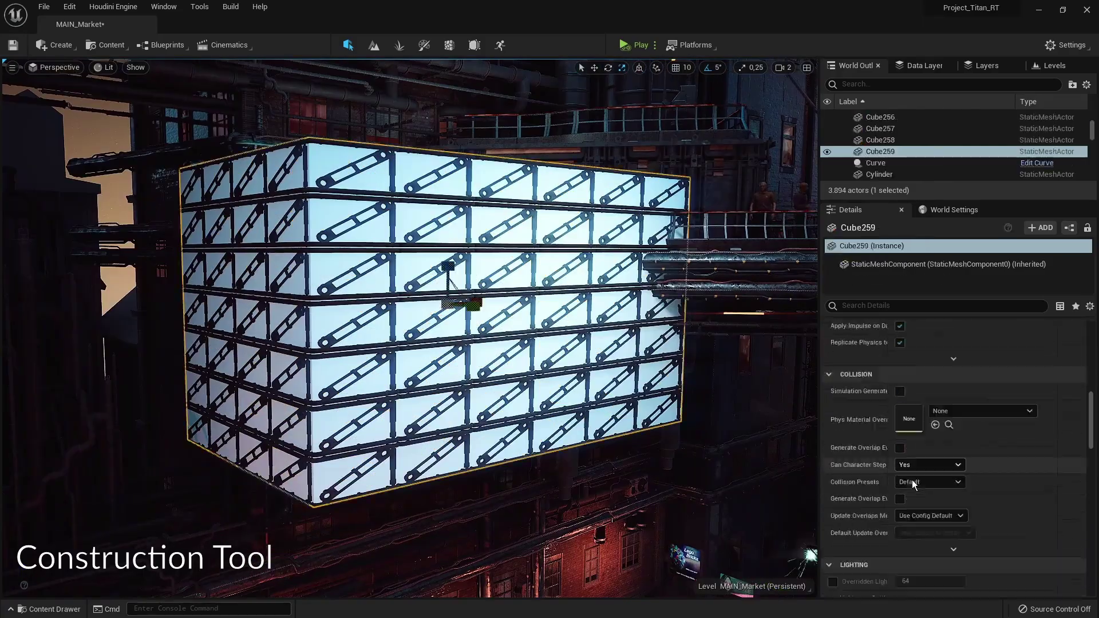
scroll(914, 484, down, 5)
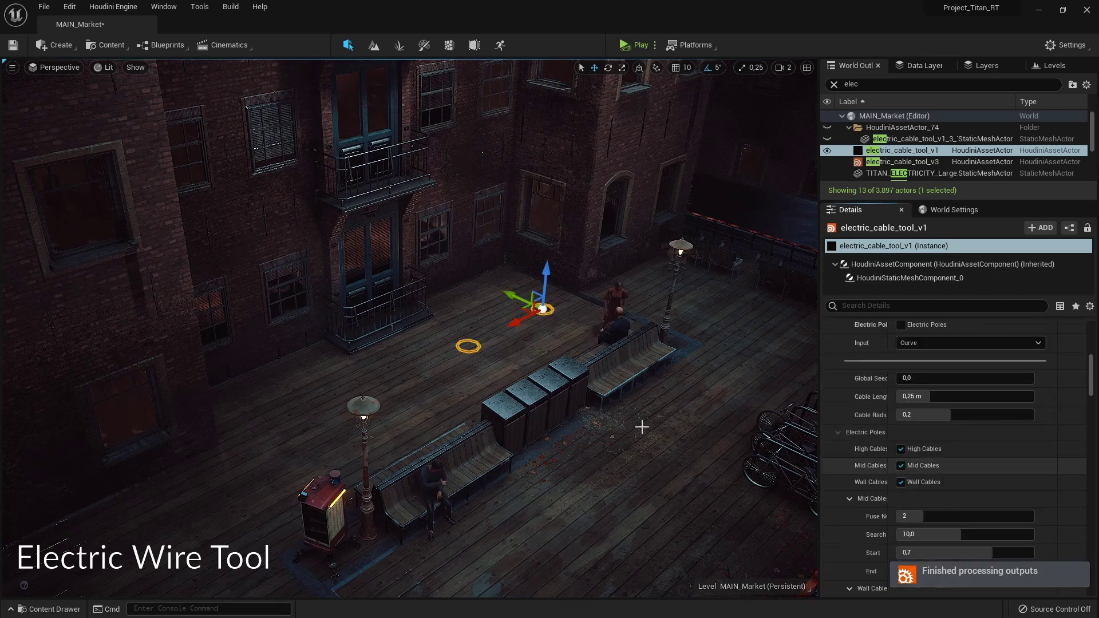
Start selecting level actors for electric_cable_tool_v1's blockout input.
scroll(876, 476, down, 10)
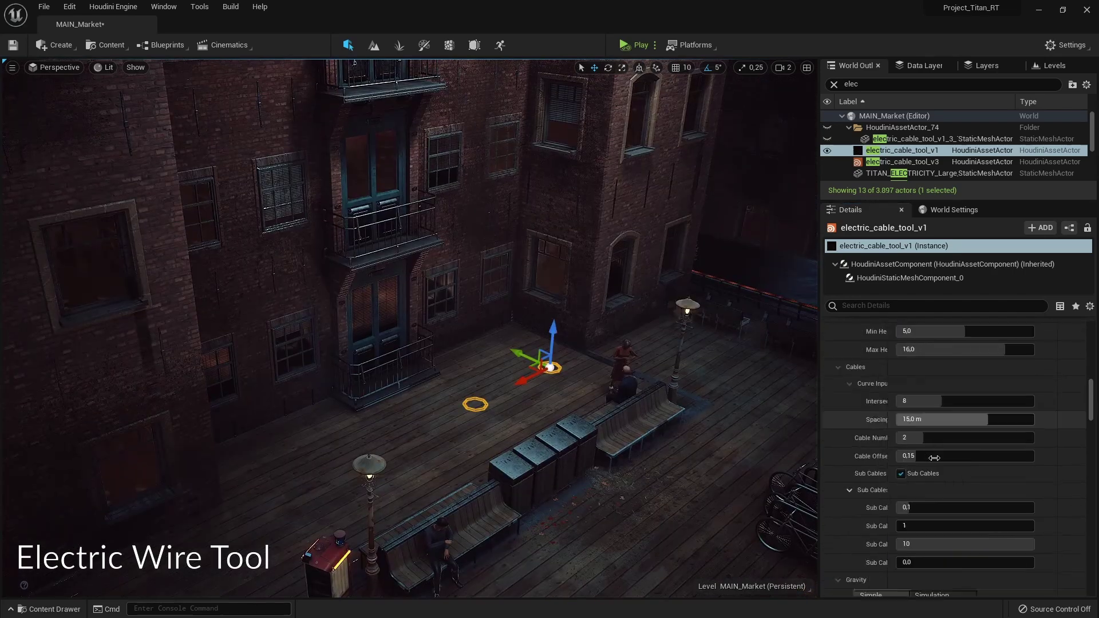
click(973, 508)
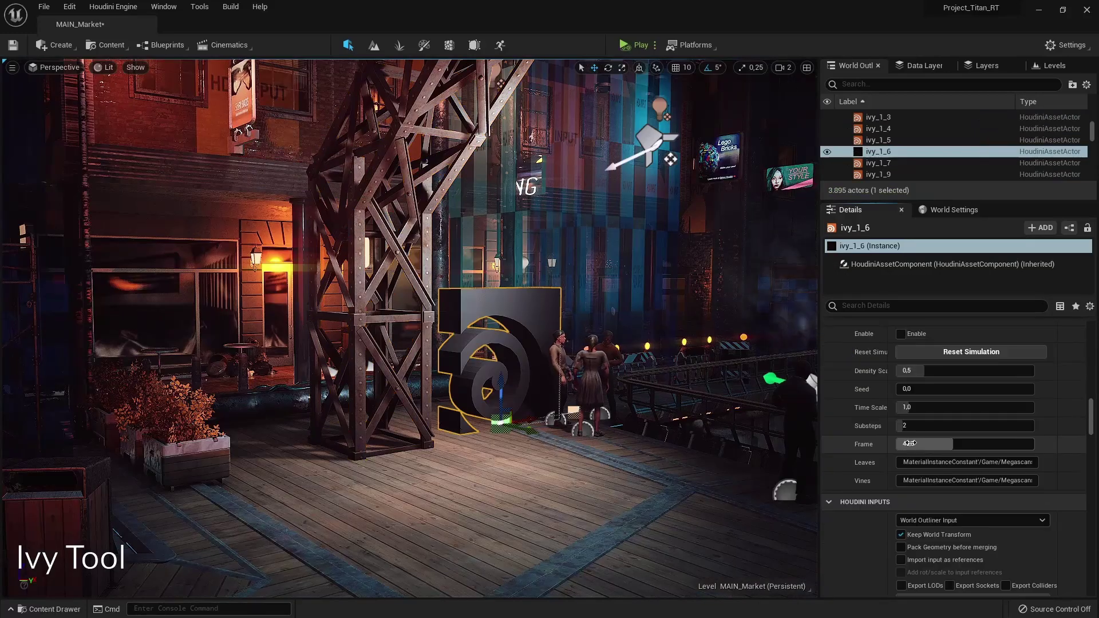
Use the two scaffolding pillars as the ivy's input geometry.
scroll(854, 435, down, 10)
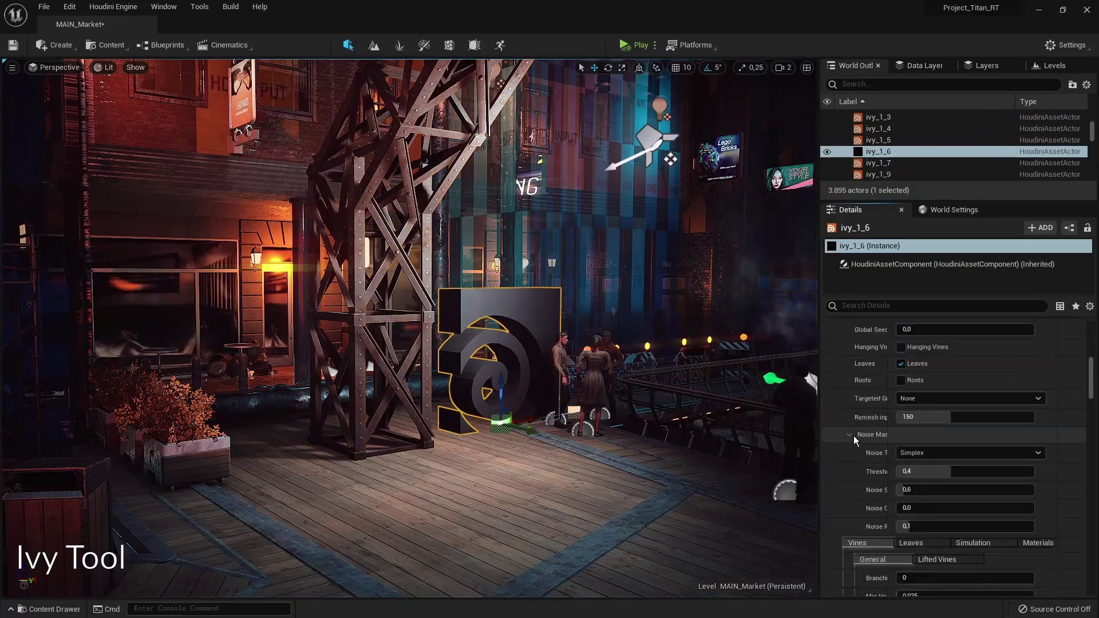
click(973, 380)
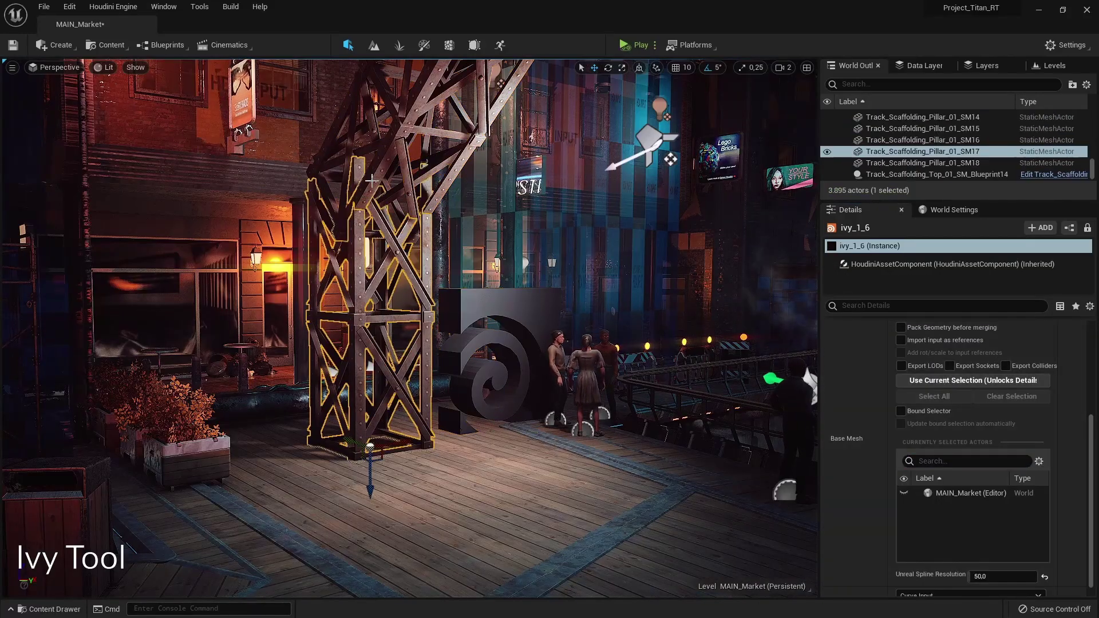
click(973, 381)
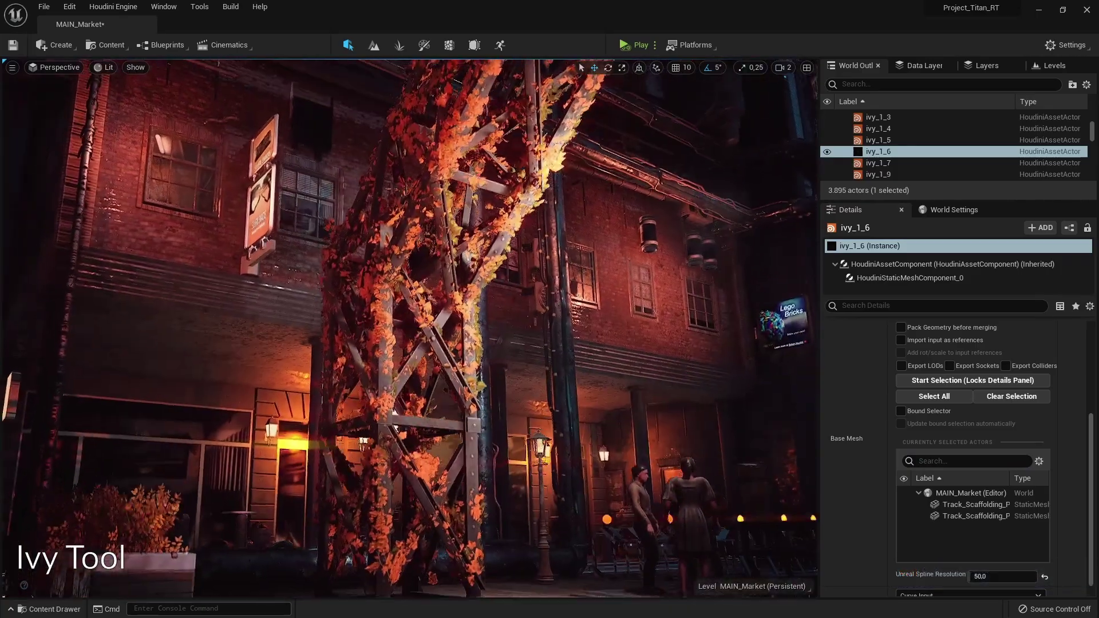
scroll(890, 475, down, 5)
scroll(877, 468, up, 2)
Review the leaf settings and set the ivy species to Canarian Ivy.
click(912, 435)
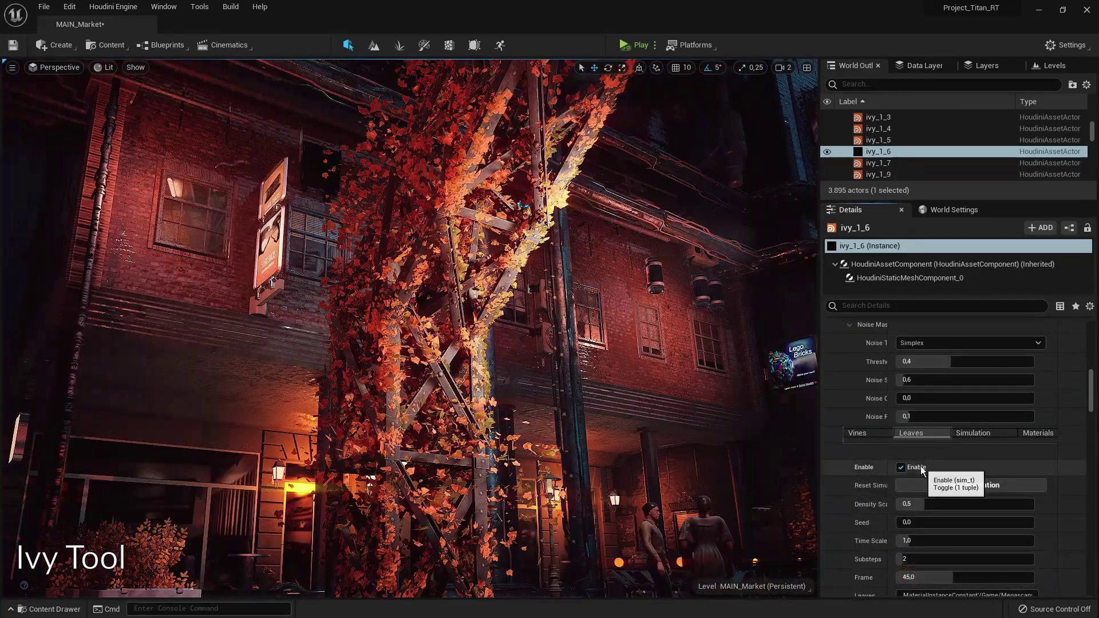
click(911, 433)
scroll(909, 435, up, 3)
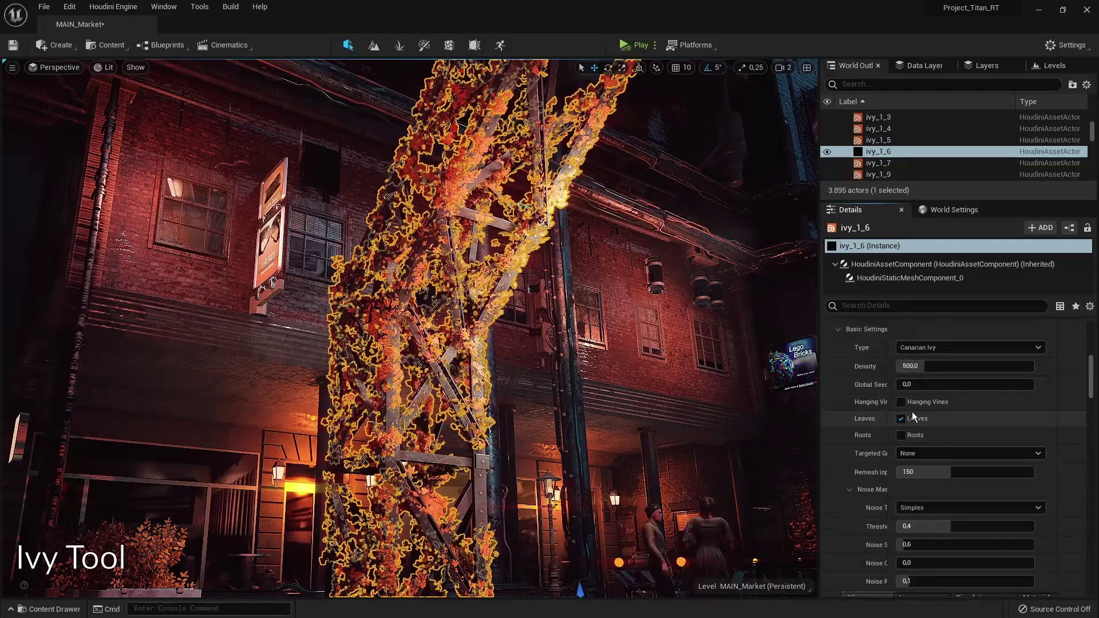
click(918, 372)
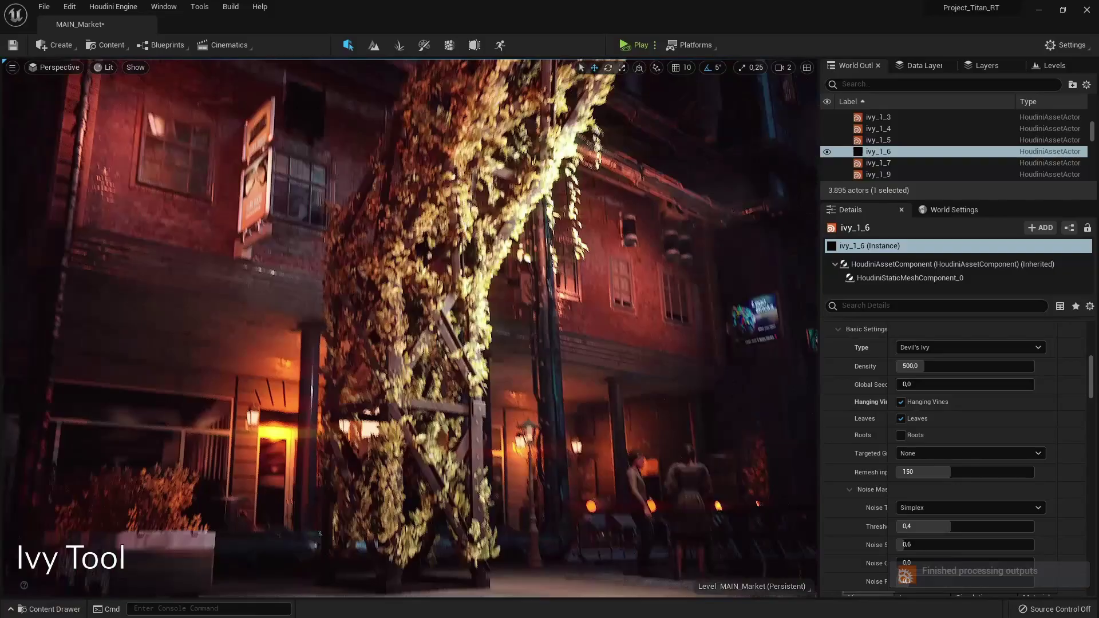
click(939, 347)
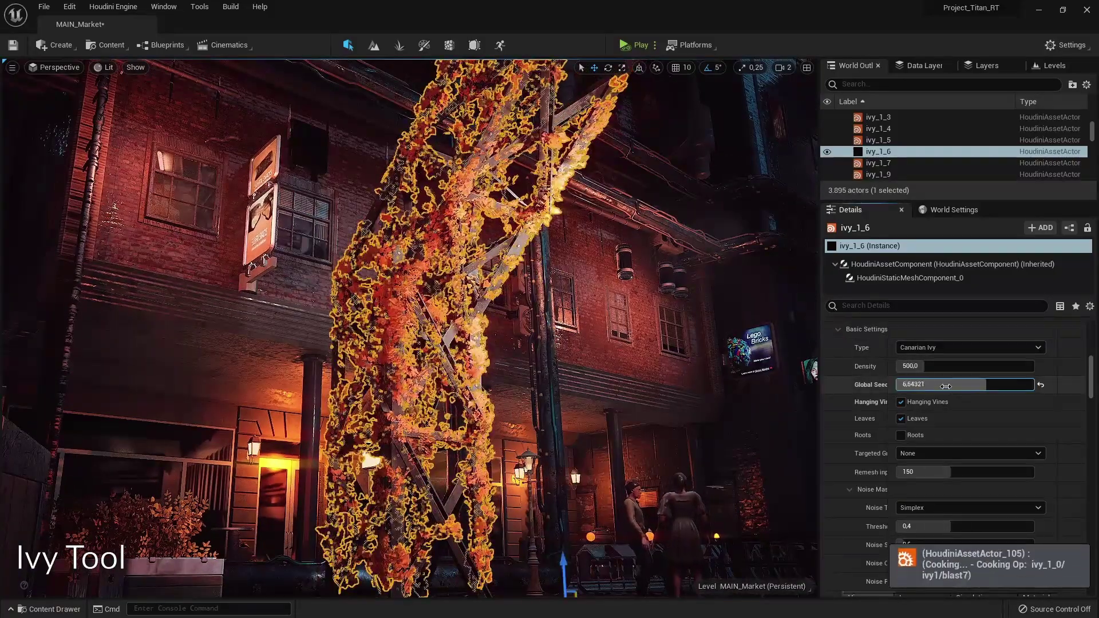
scroll(947, 437, down, 5)
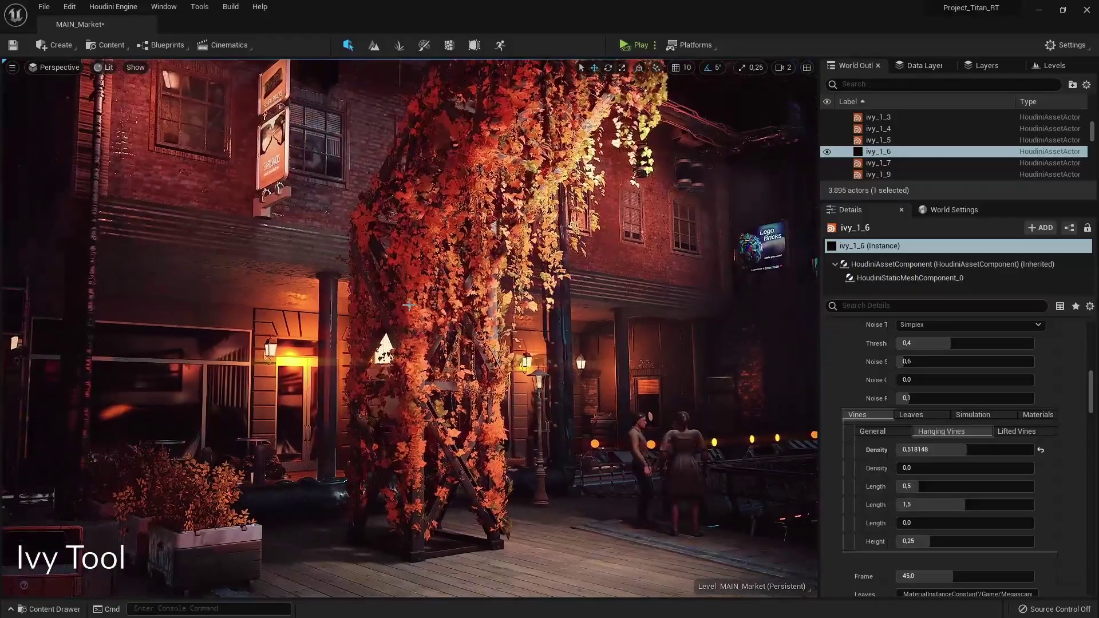
Reset the ivy growth simulation and set Prune to 0.25.
scroll(879, 451, down, 3)
click(973, 323)
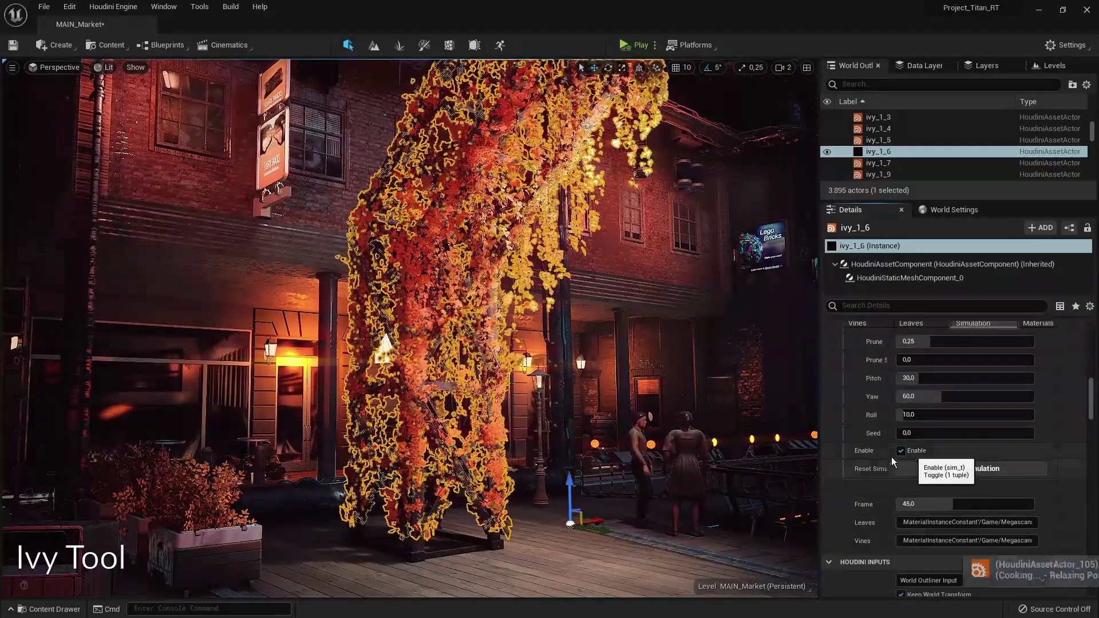
click(942, 468)
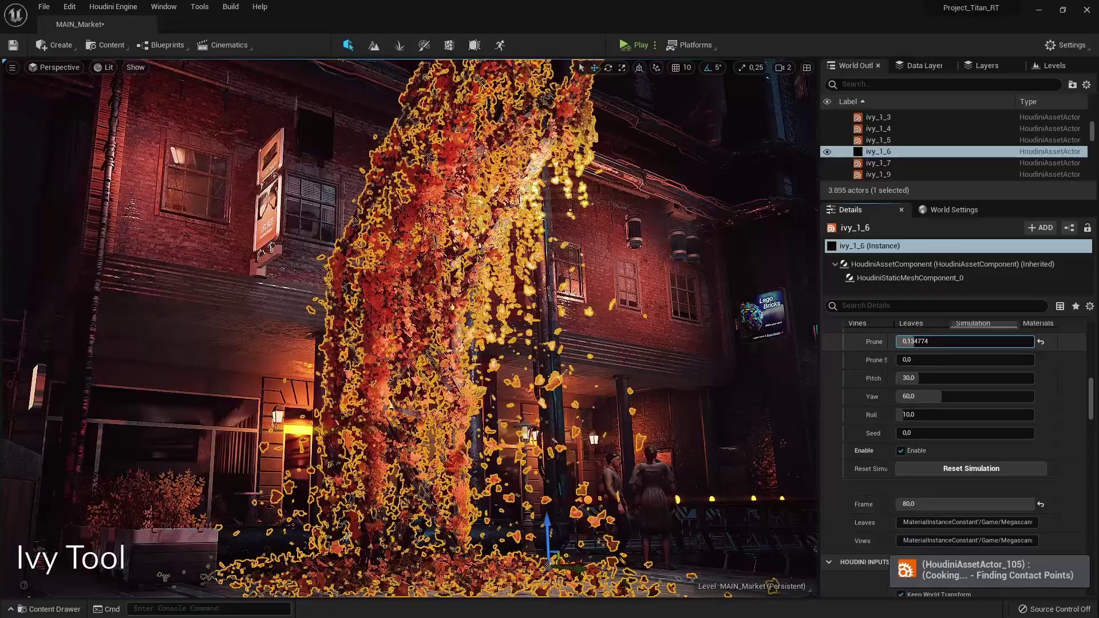
text(0.25)
key(Return)
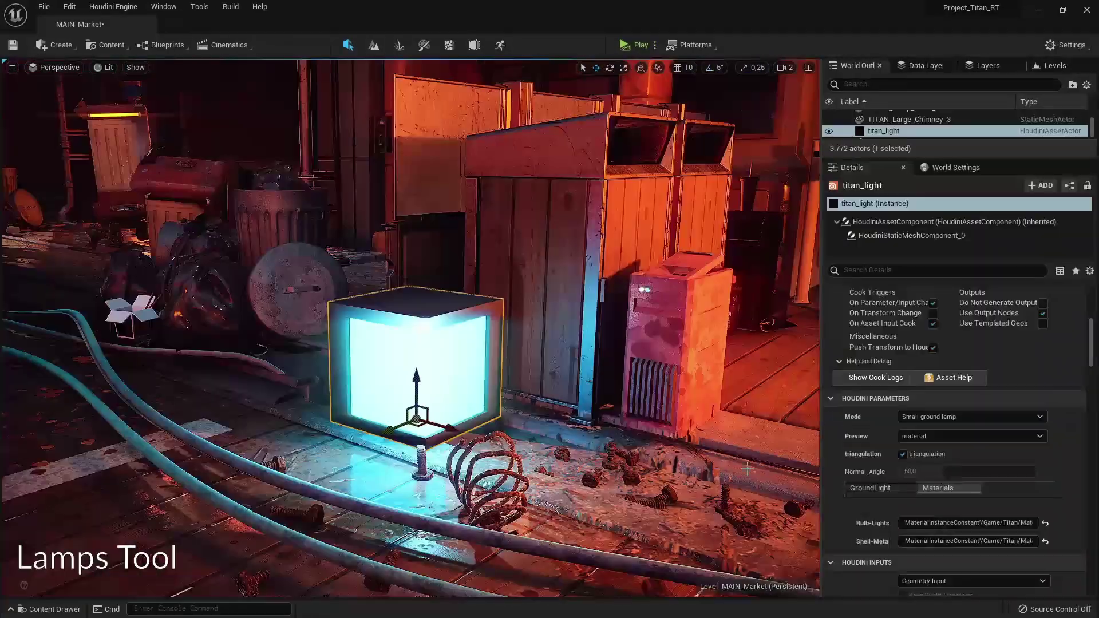
Cycle the Groundlight variant through Glight03 and Glight04, ending on Glight05.
click(878, 488)
scroll(870, 473, down, 3)
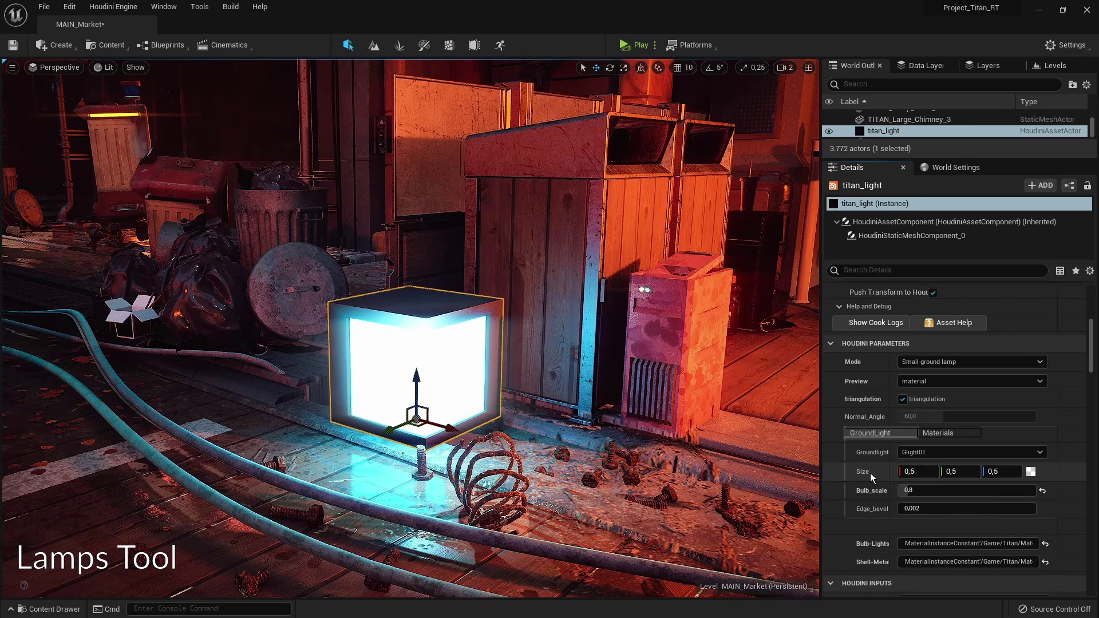
click(913, 397)
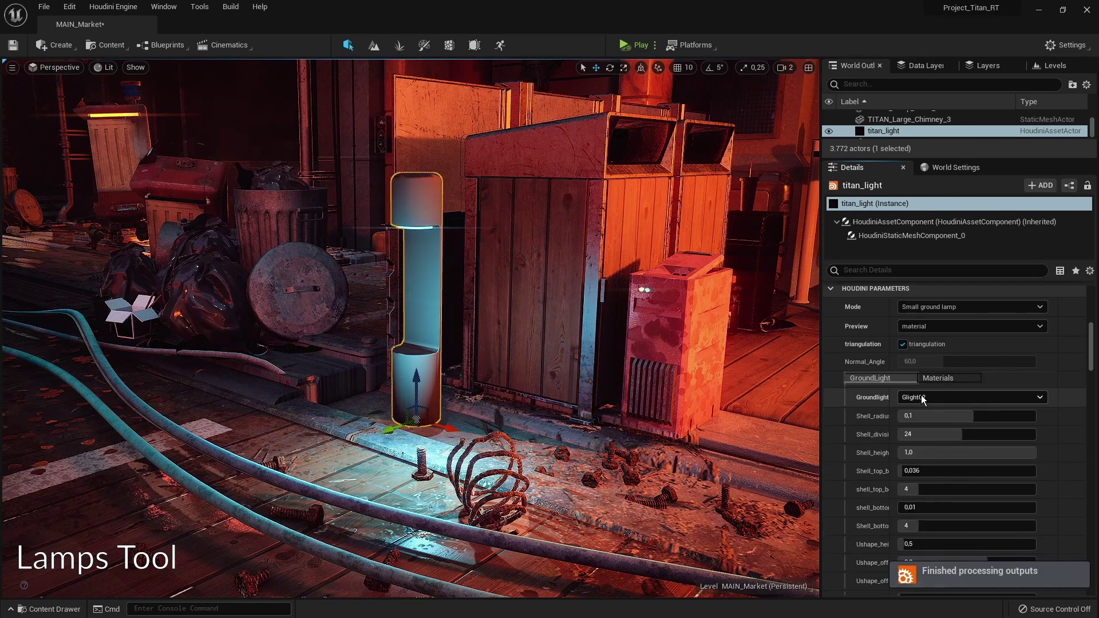
click(917, 435)
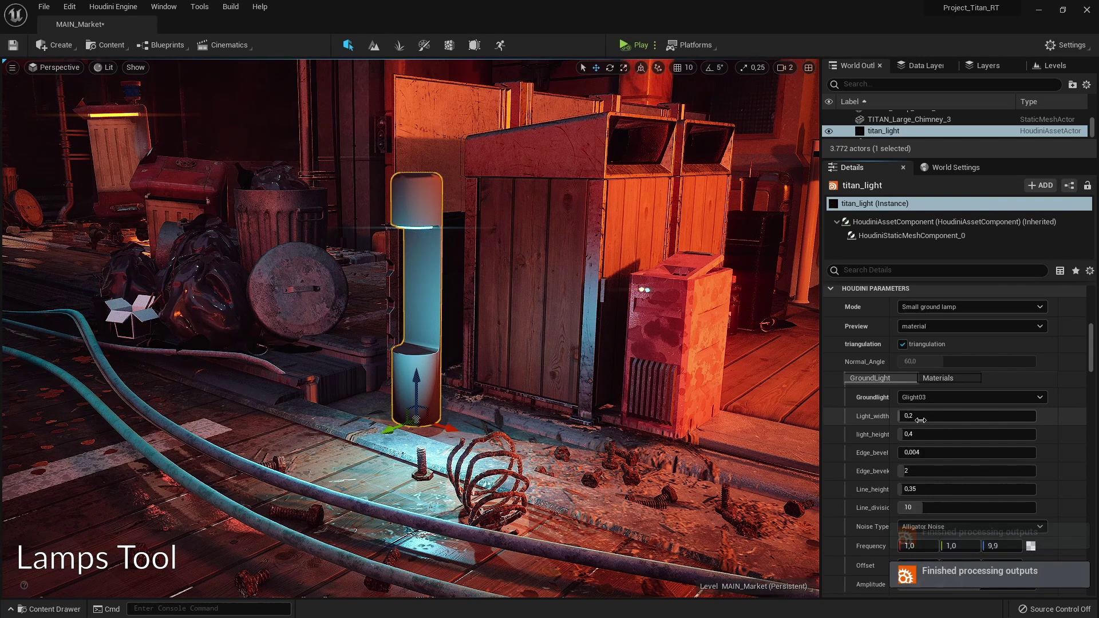
click(920, 399)
click(923, 445)
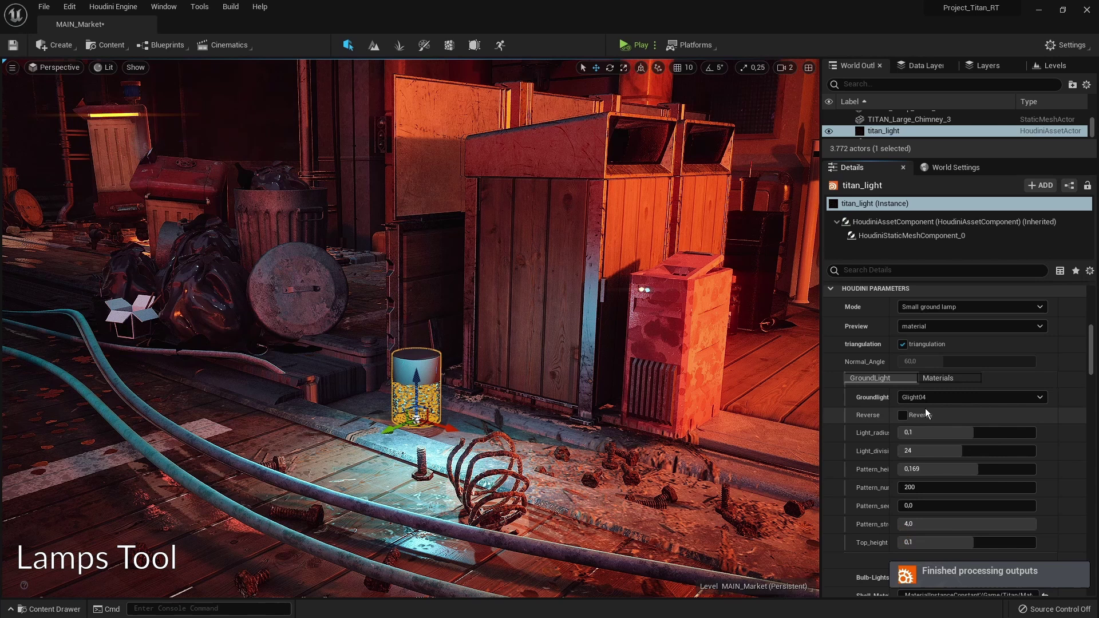
click(923, 396)
click(923, 447)
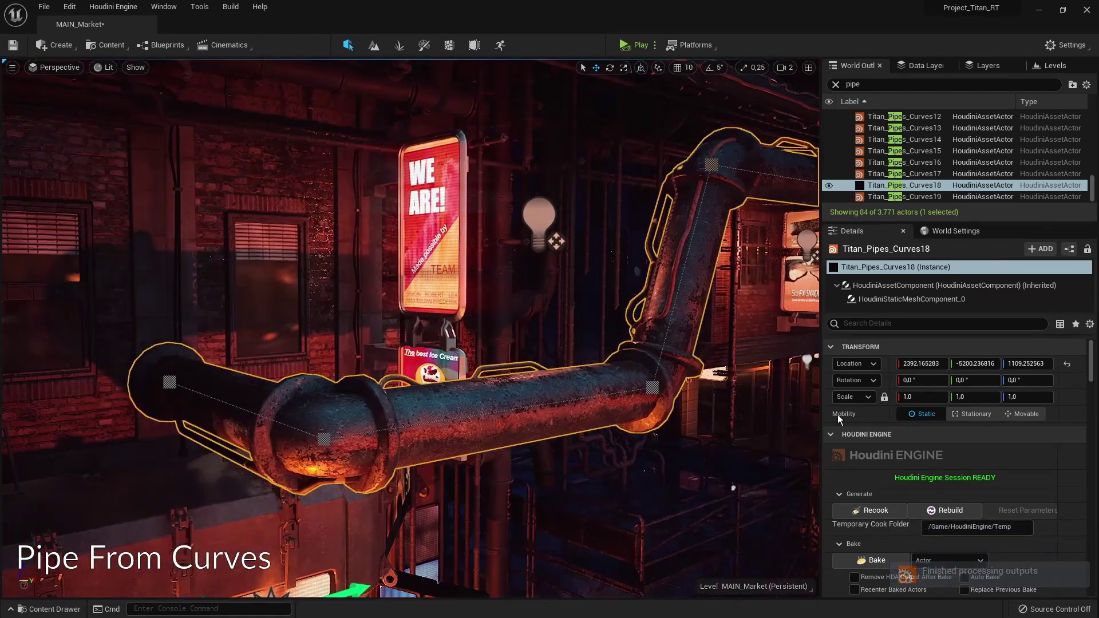
Set 20 sub-pipes at angle 25, randomise their noise and seed, and disable the main pipe.
scroll(880, 482, down, 5)
drag(911, 463, 923, 462)
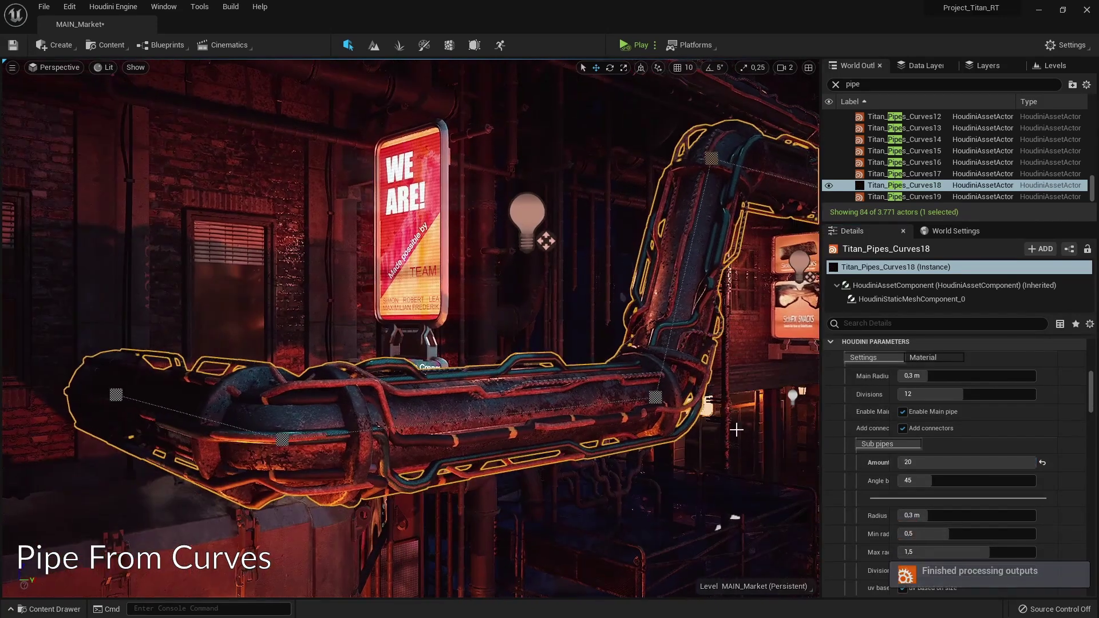
drag(939, 481, 962, 484)
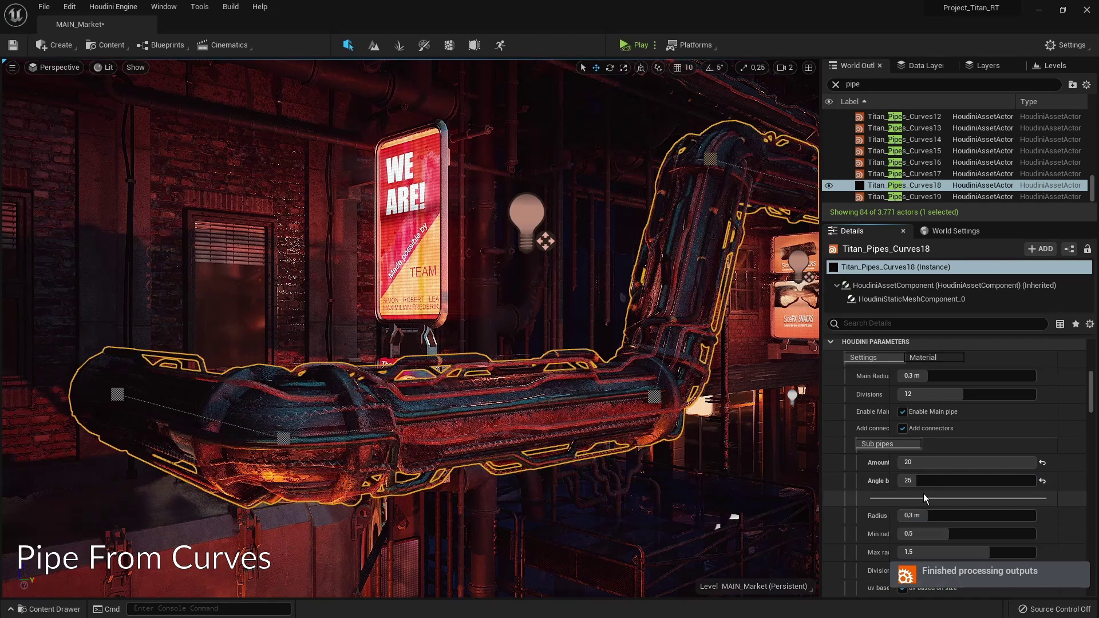
scroll(962, 481, down, 2)
scroll(945, 480, down, 5)
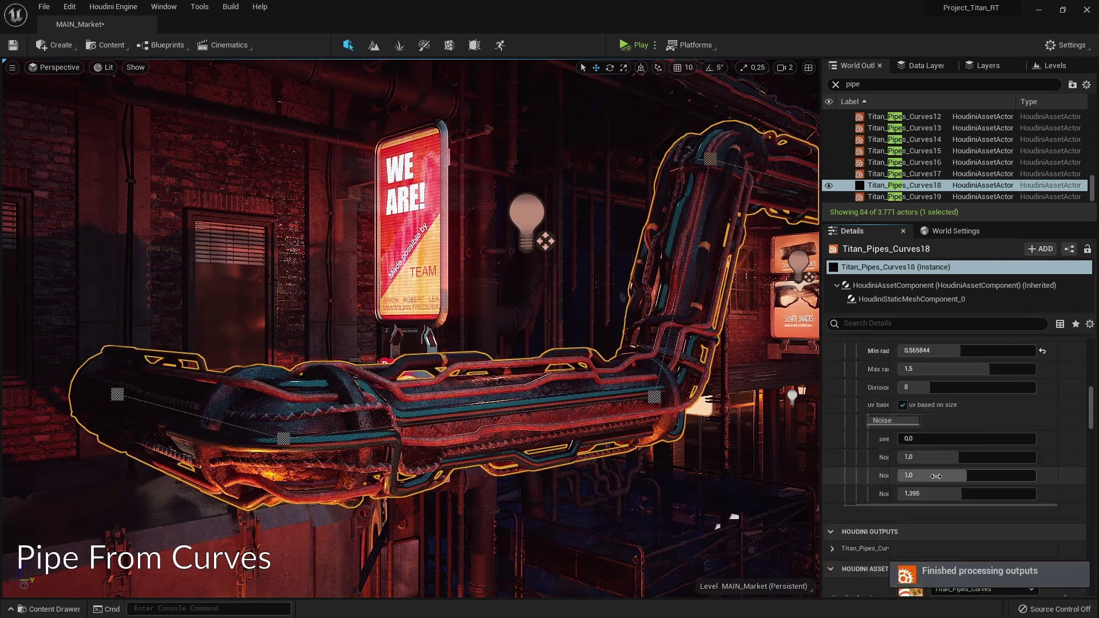
drag(928, 439, 989, 494)
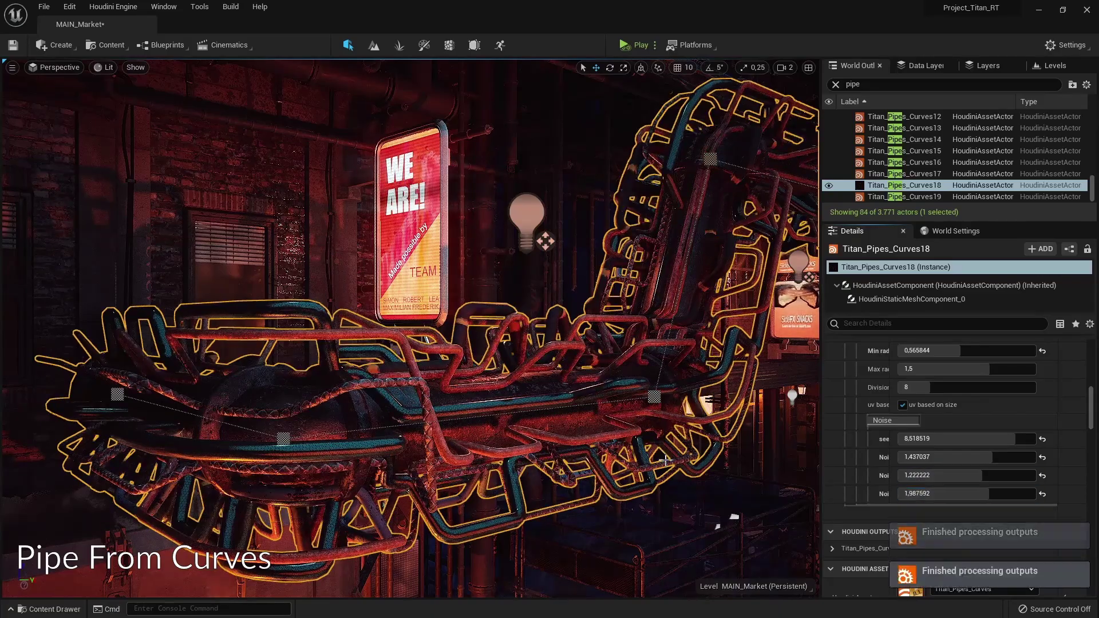
scroll(911, 439, up, 7)
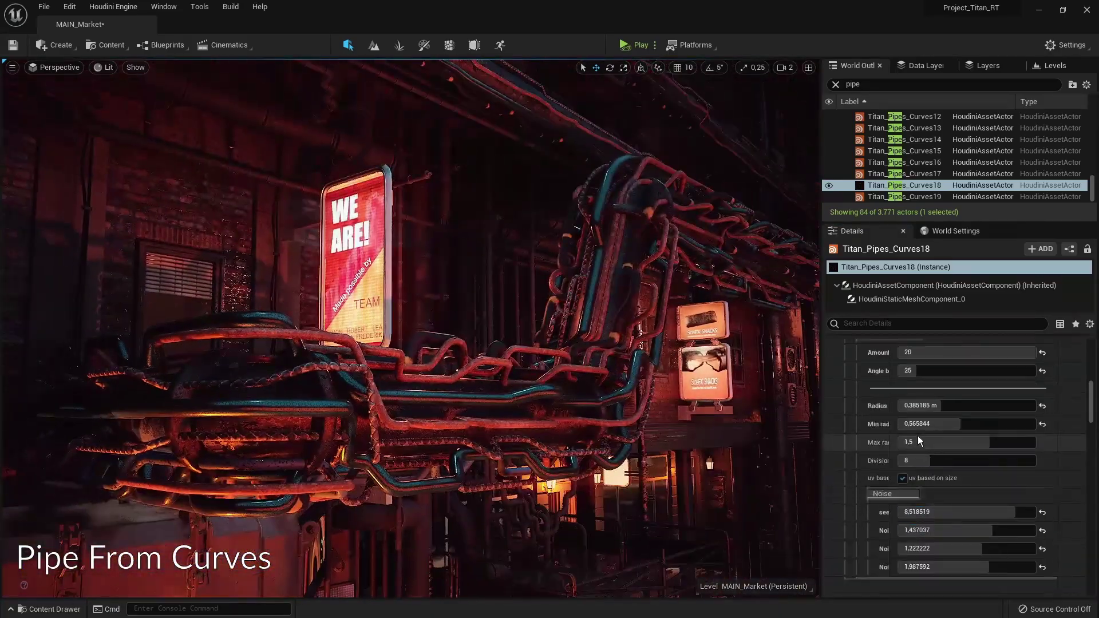
click(903, 412)
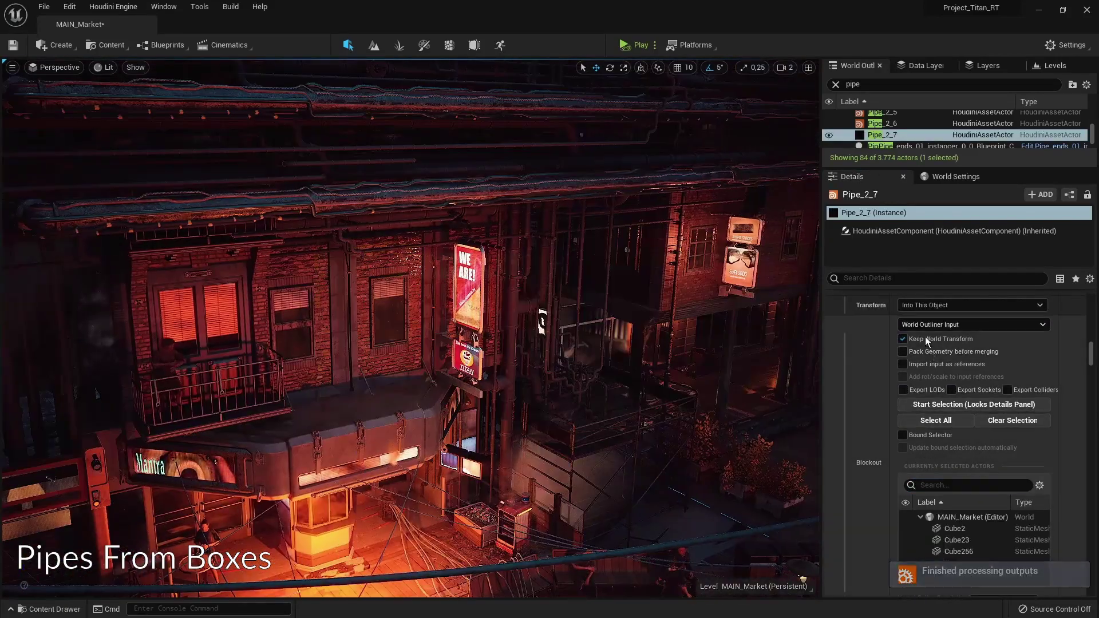
Adjust then reset Pipe_2_7's size value, and add another size layer.
drag(973, 431, 948, 431)
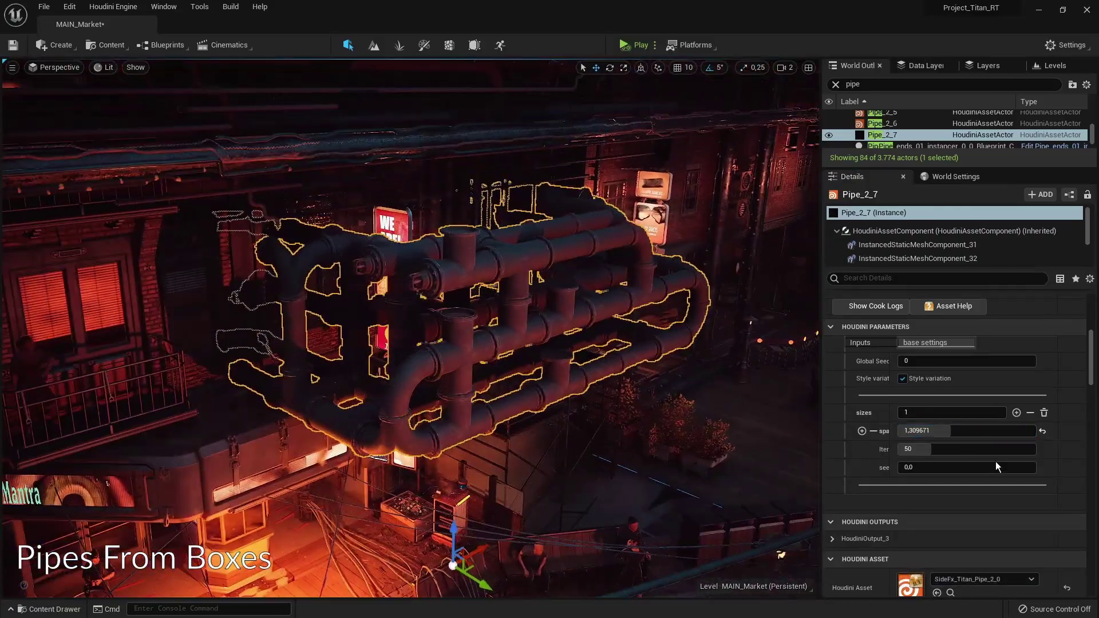
click(1043, 432)
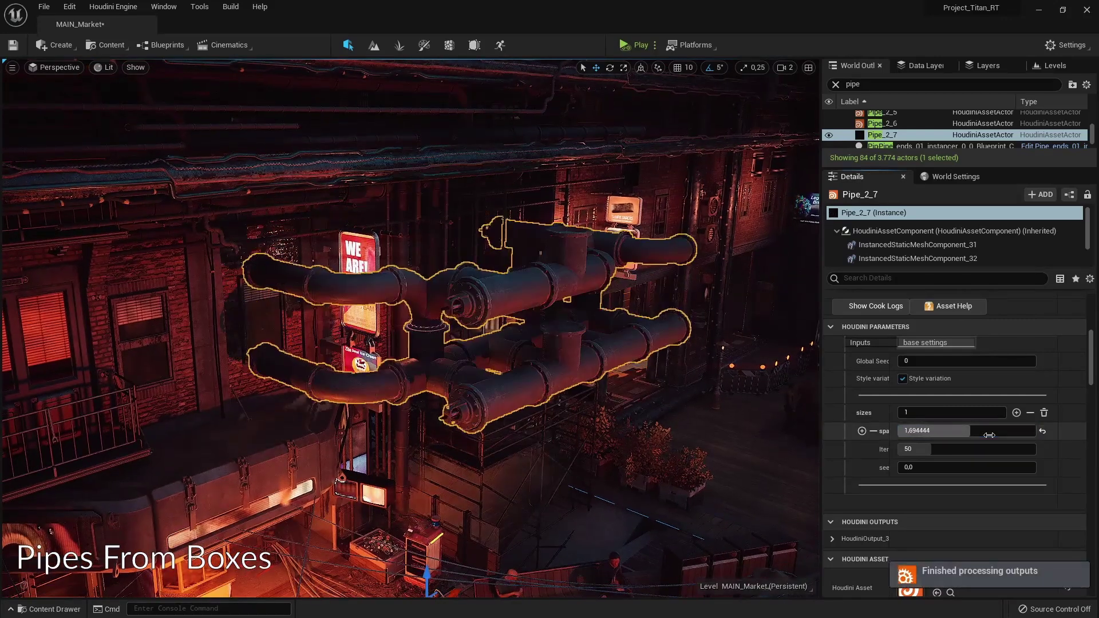
click(1017, 413)
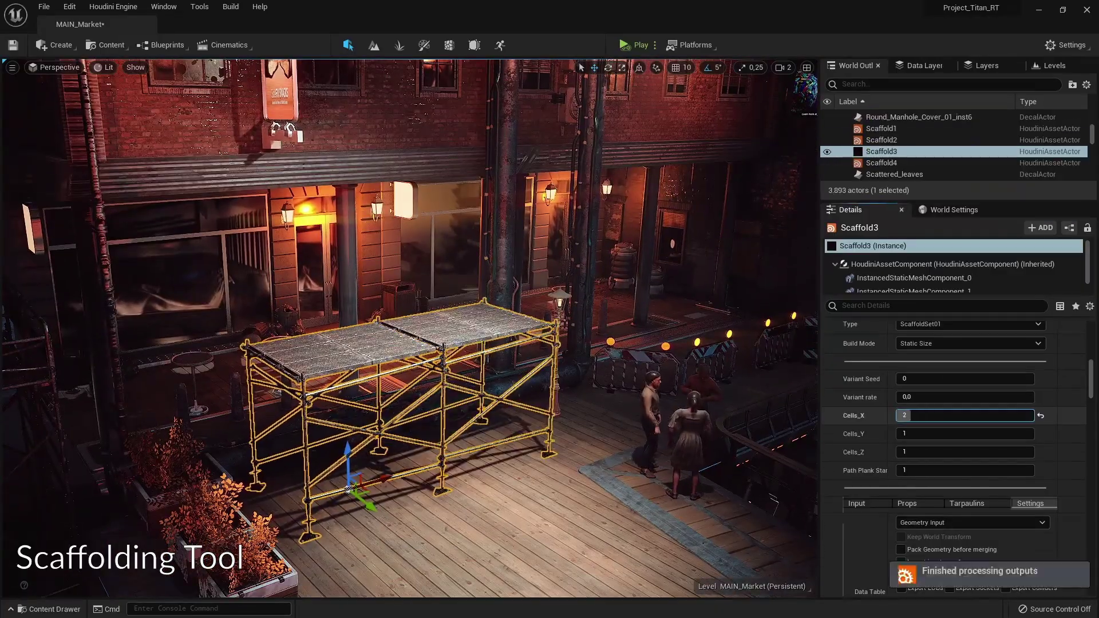
Set Scaffold3's Cells_Y to 3, reset Cells_Z, and add cube Cube259 to the level.
drag(942, 433, 926, 434)
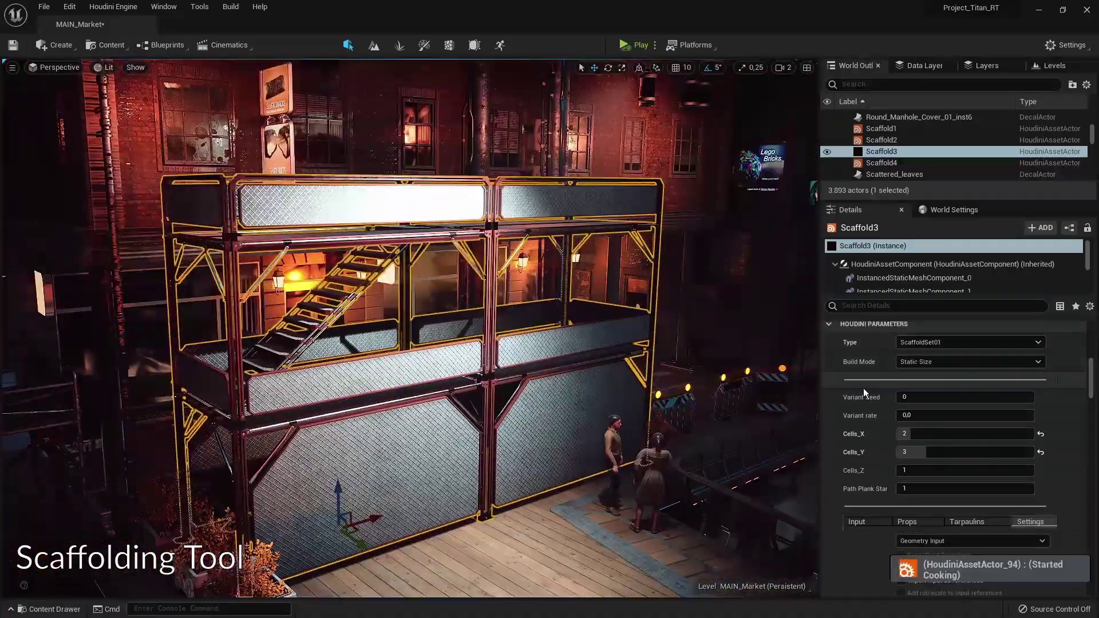
drag(911, 470, 933, 470)
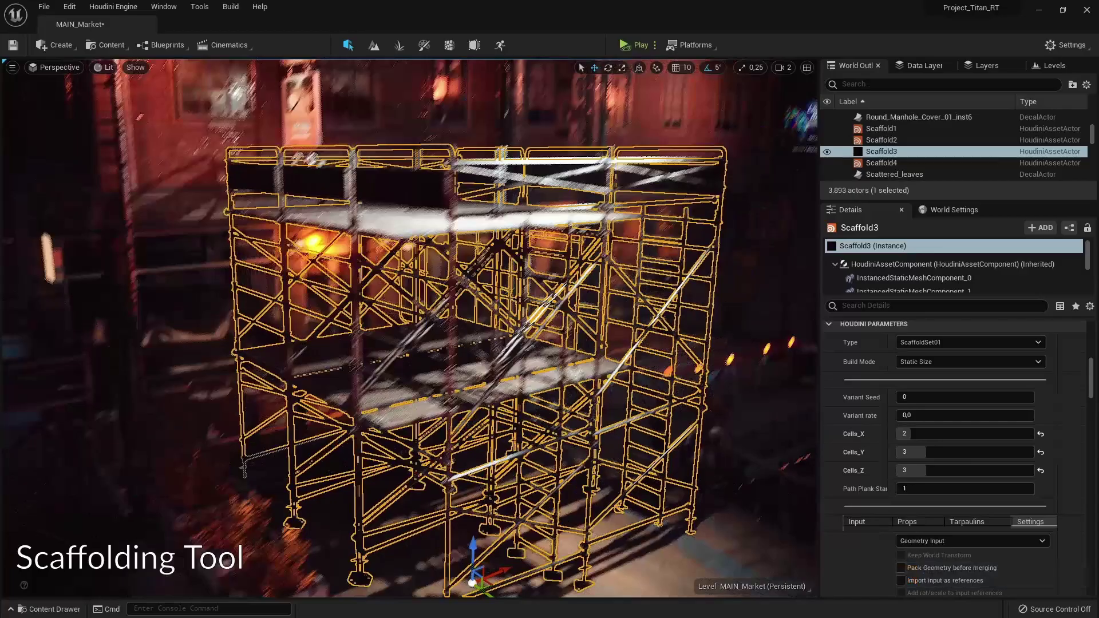
click(1041, 470)
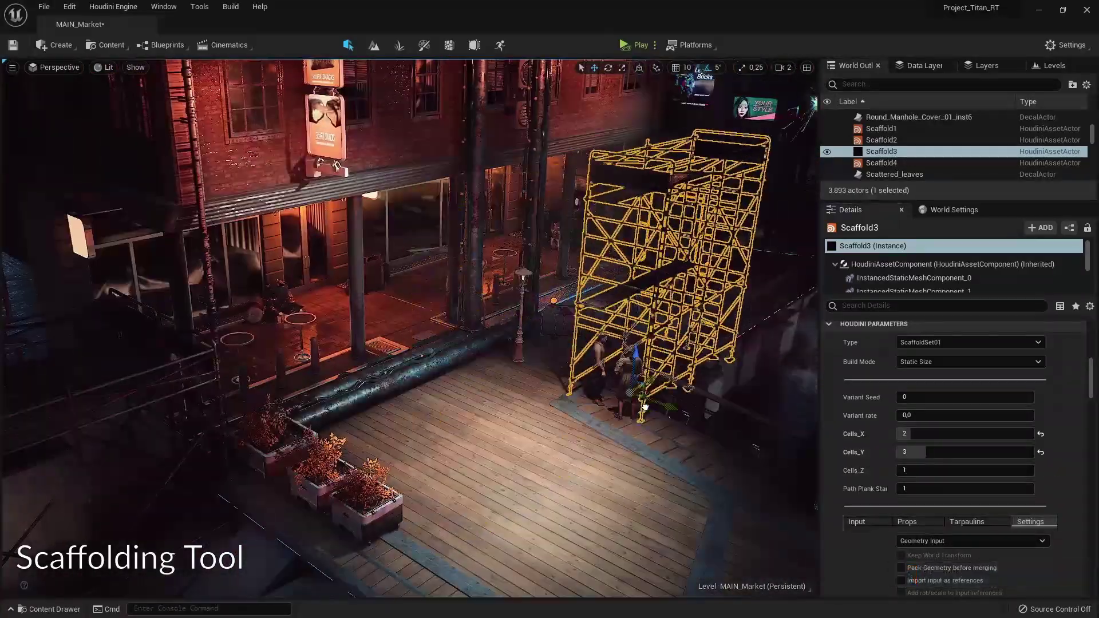
click(60, 46)
click(210, 95)
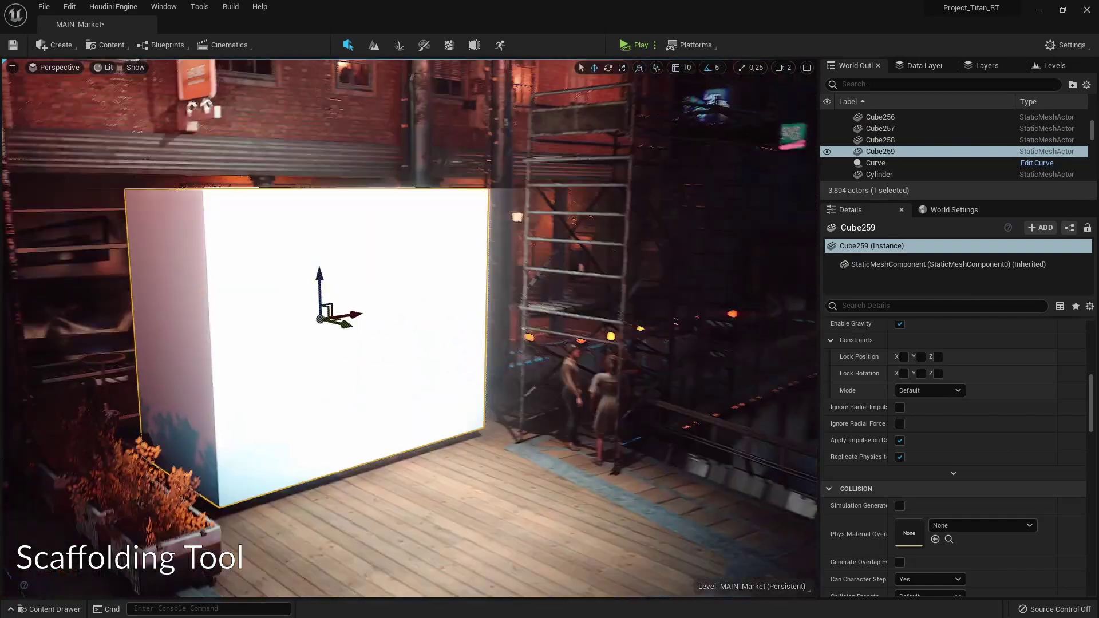
Switch the scaffold's Box Shape input to World Outliner Input and use Cube259.
click(574, 212)
click(853, 390)
click(861, 520)
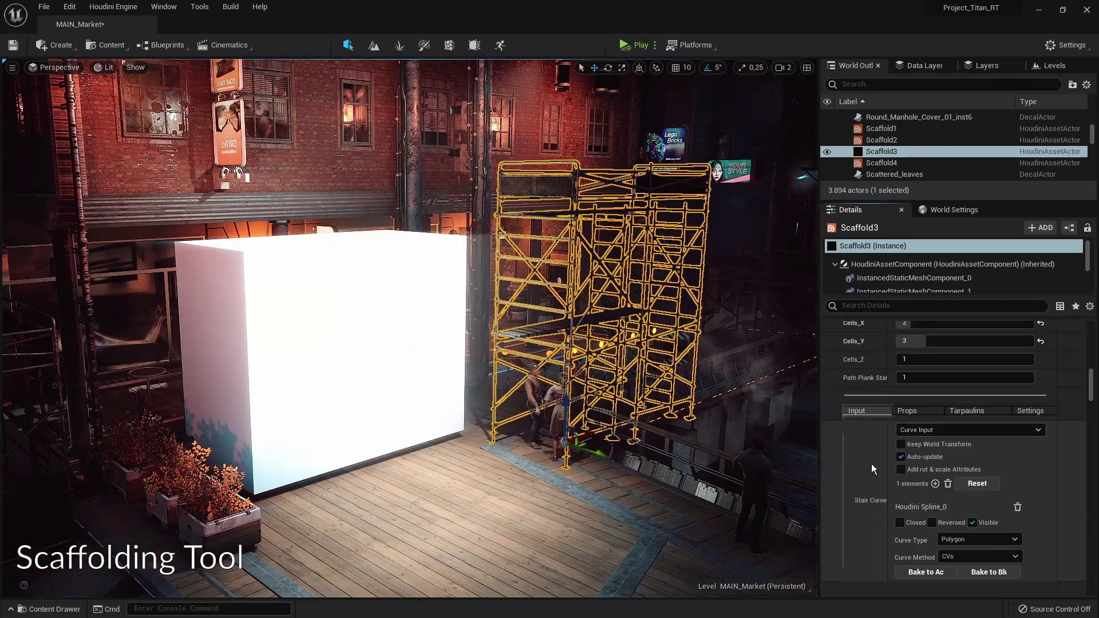
click(916, 347)
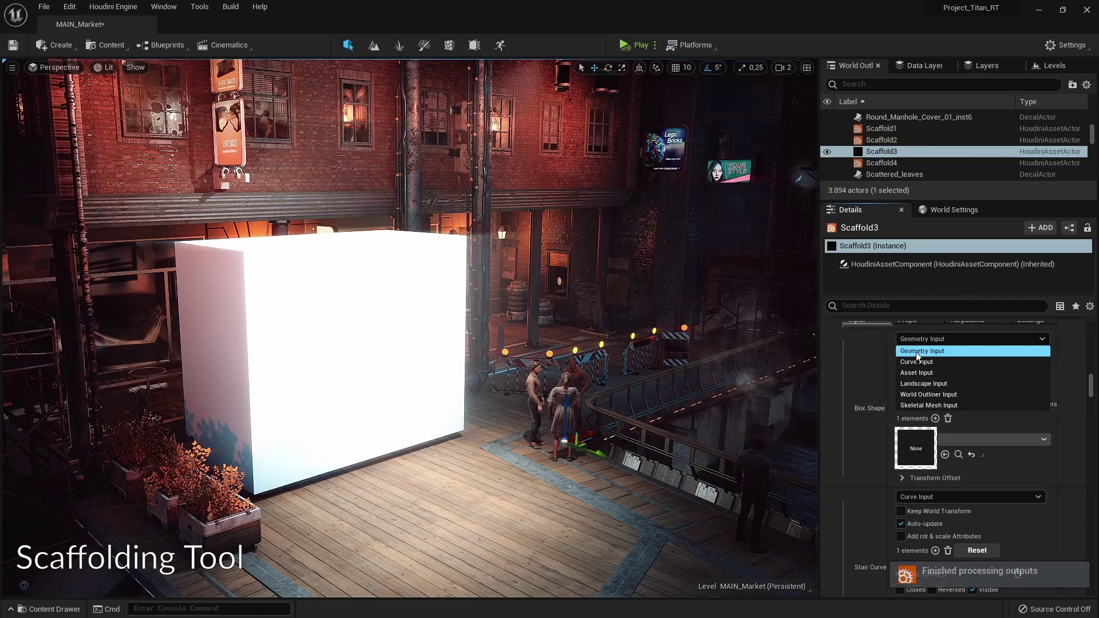
click(916, 372)
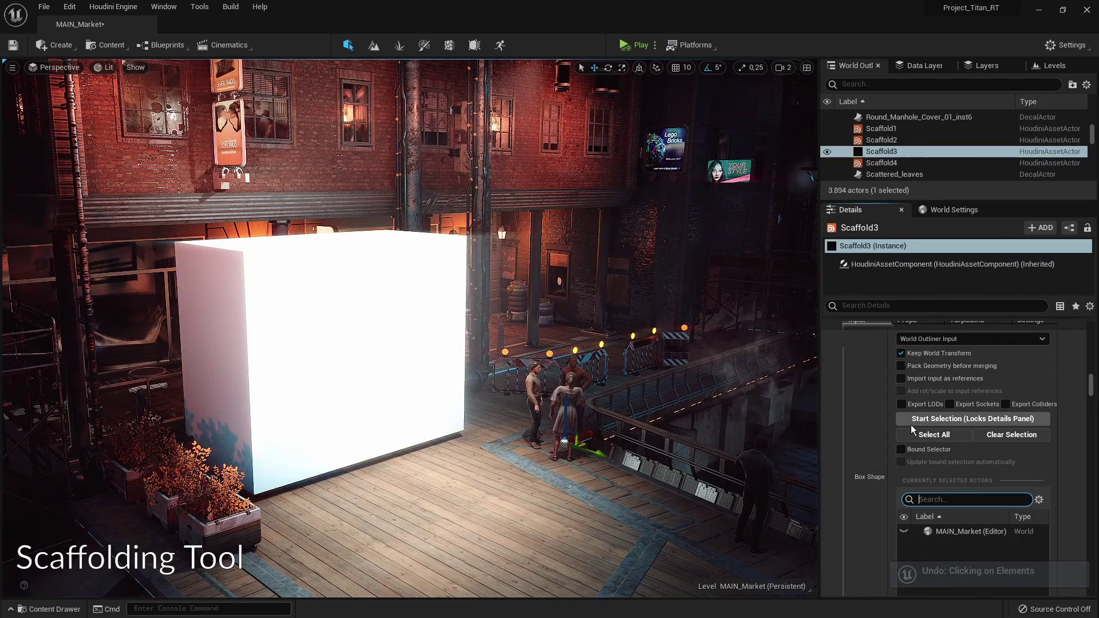
click(974, 419)
click(974, 418)
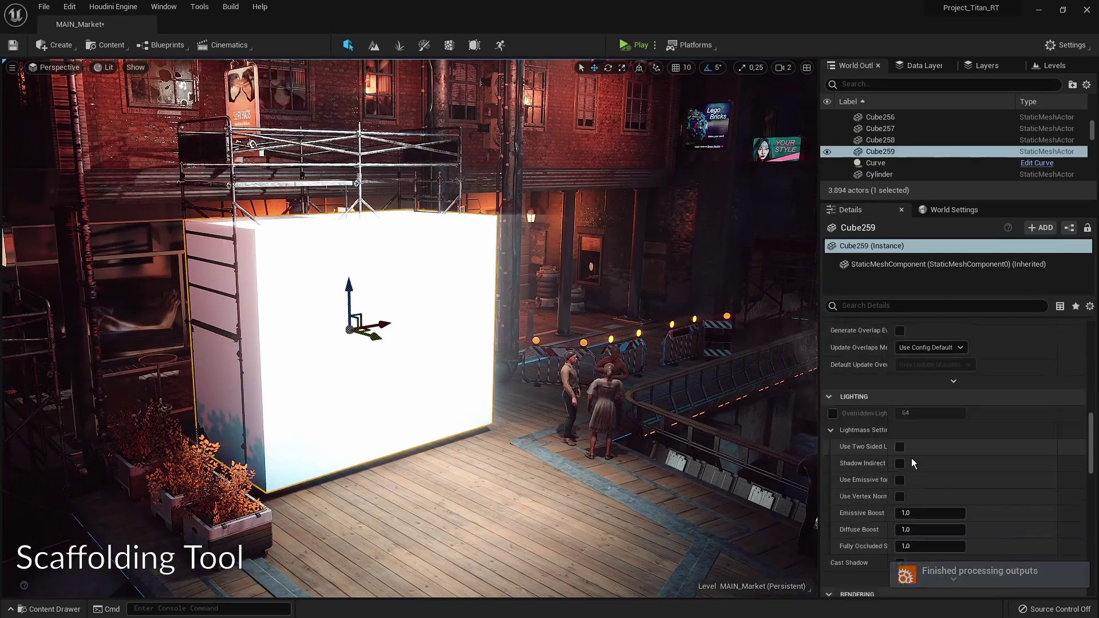
Select the white blockout box and move Cube260 toward the camera.
scroll(912, 458, up, 2)
click(900, 372)
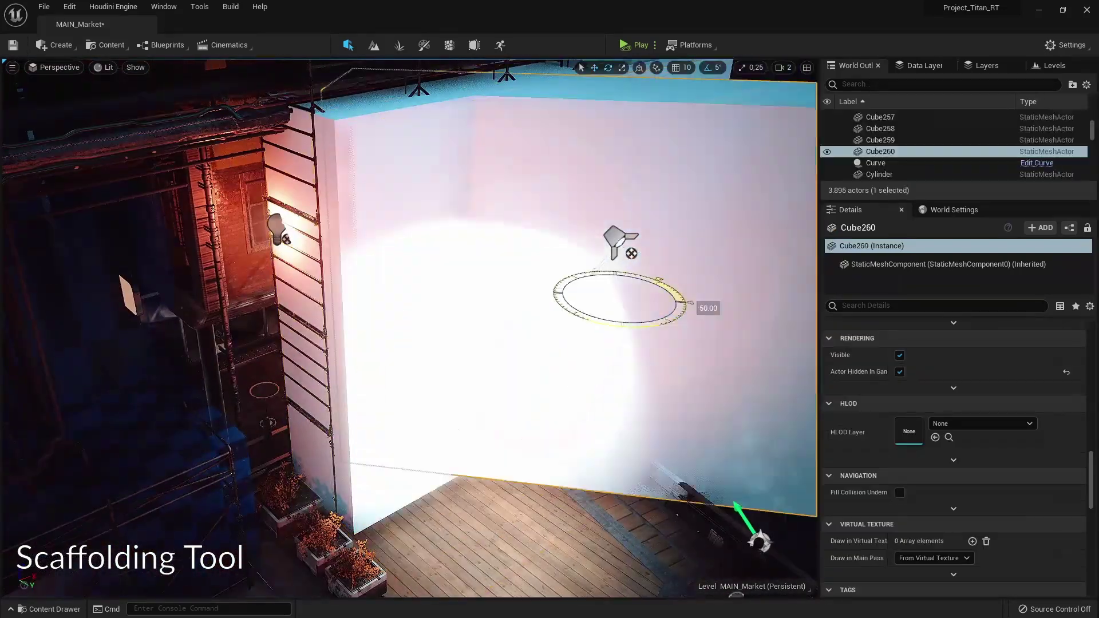
drag(614, 291, 449, 425)
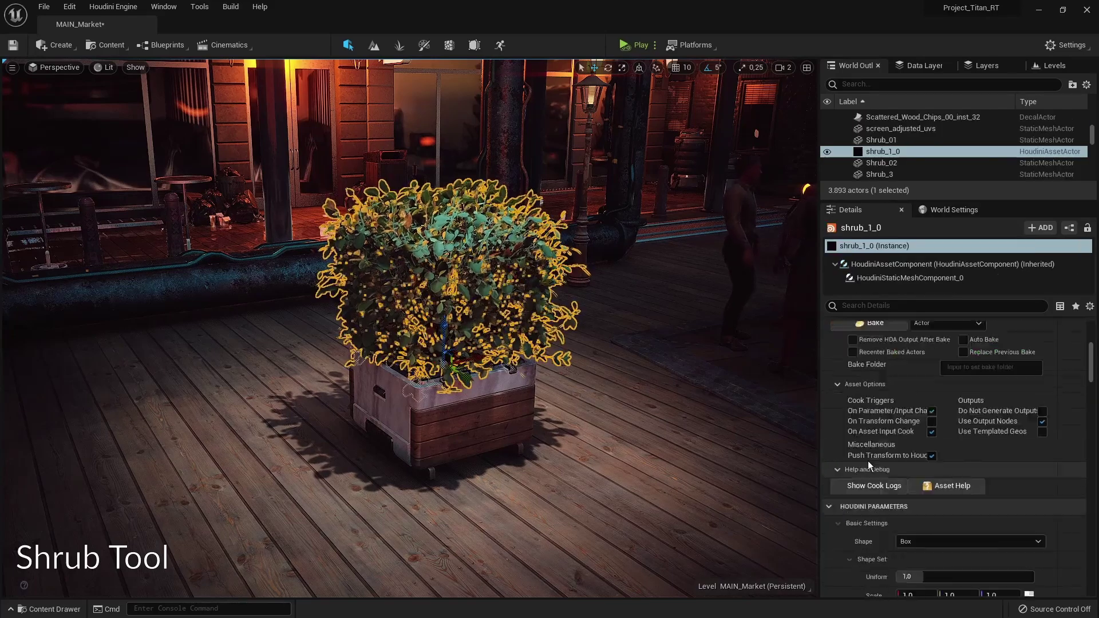
Make the shrub a cone with relaxed scattering and Worley/Cellular F1 shape noise.
click(971, 396)
click(917, 424)
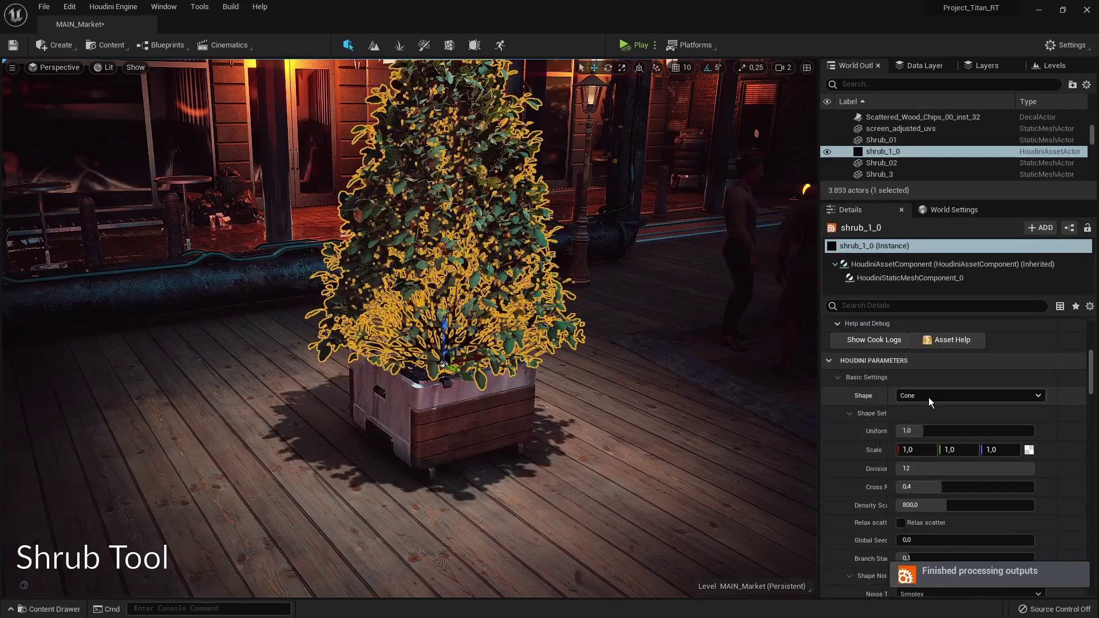
scroll(858, 485, down, 1)
drag(916, 394, 950, 395)
scroll(912, 394, down, 3)
click(923, 378)
scroll(924, 399, down, 2)
click(924, 393)
click(925, 474)
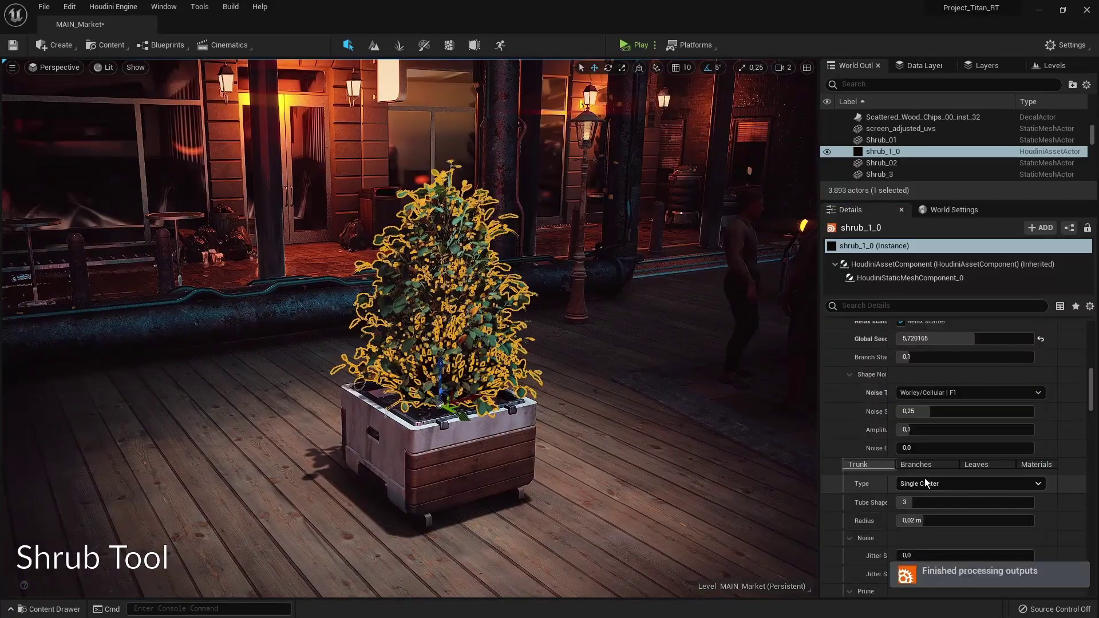
scroll(925, 458, down, 3)
Enlarge the shrub's branches and leaves and change the leaf variant seed.
click(917, 354)
drag(916, 373, 1008, 373)
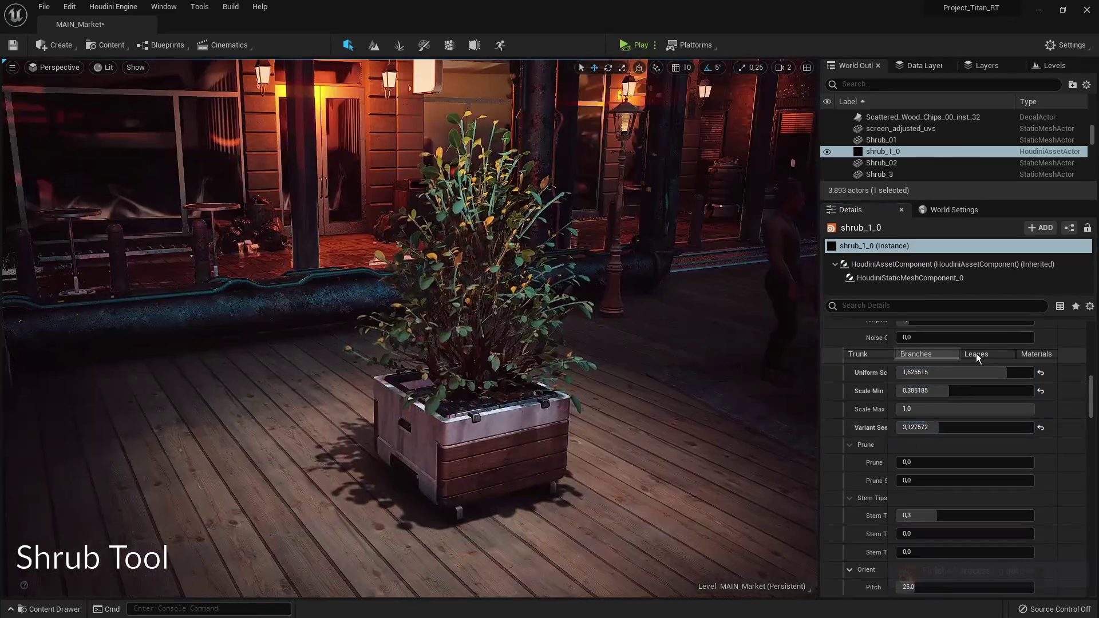
click(977, 354)
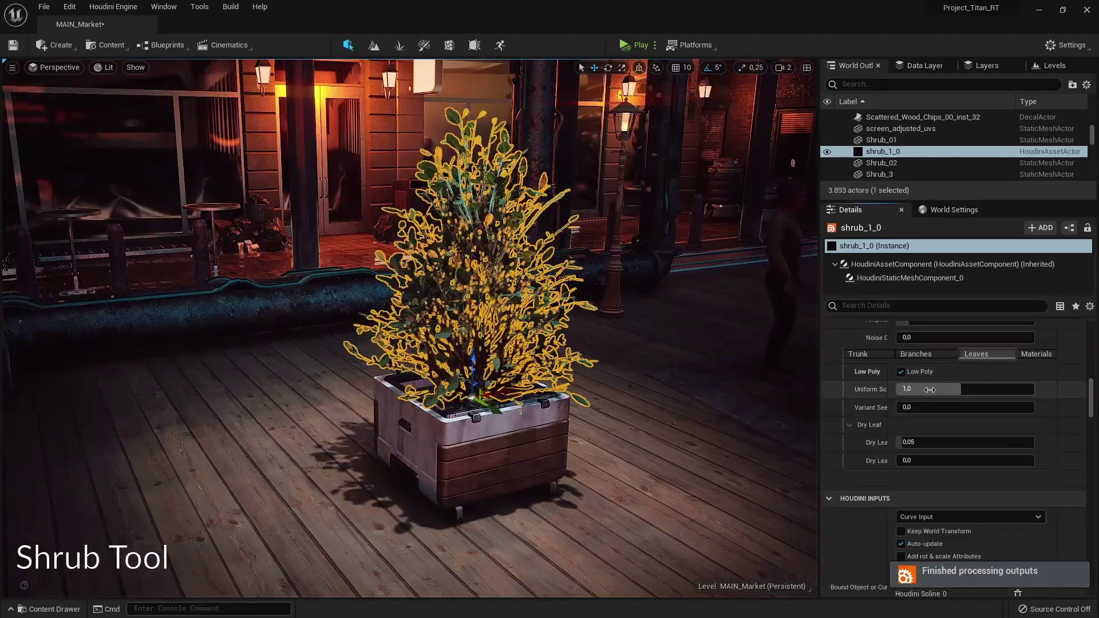
drag(973, 389, 1011, 389)
drag(907, 407, 927, 406)
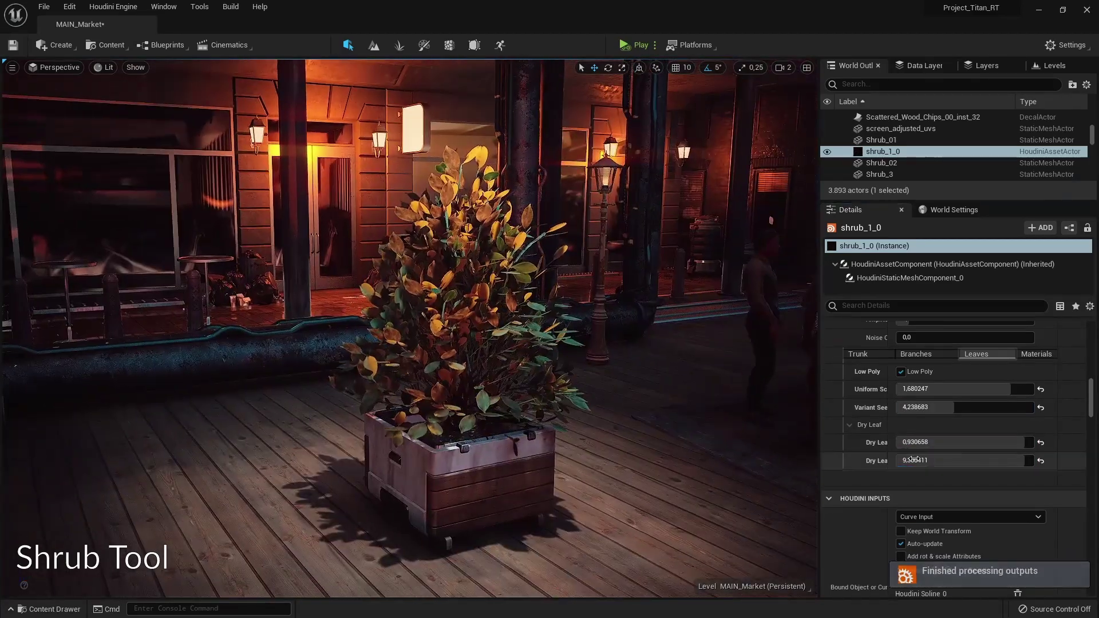
Try the Torus shape, return to Cone, and adjust the overall size.
scroll(1020, 434, up, 10)
click(921, 377)
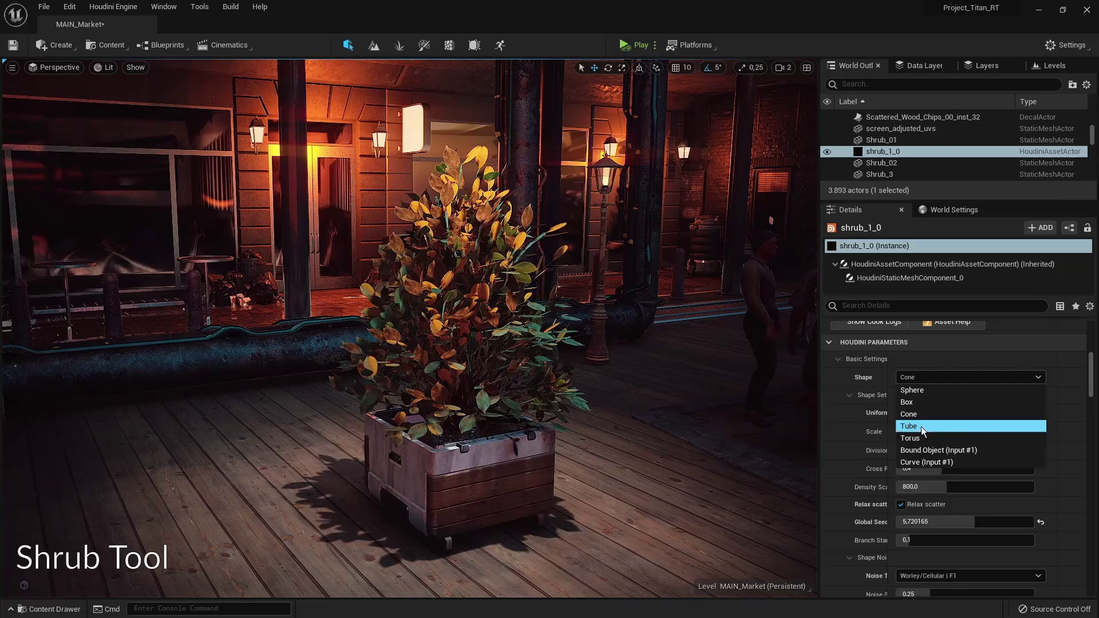
click(911, 438)
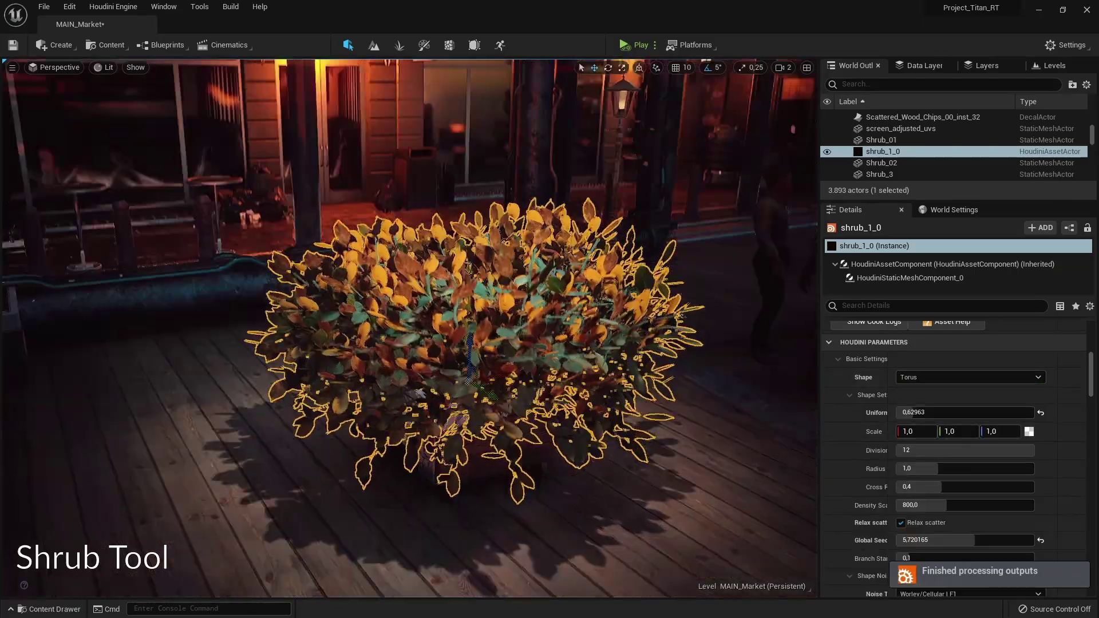
click(920, 378)
click(911, 427)
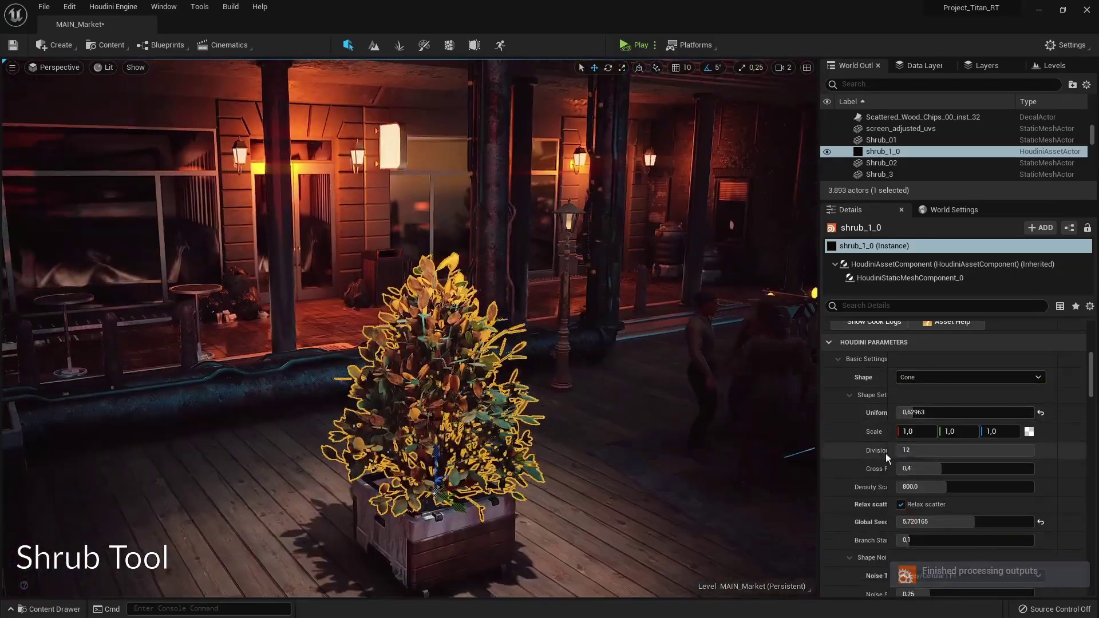
mouse_move(916, 412)
mouse_down()
mouse_move(967, 412)
mouse_move(925, 413)
mouse_up()
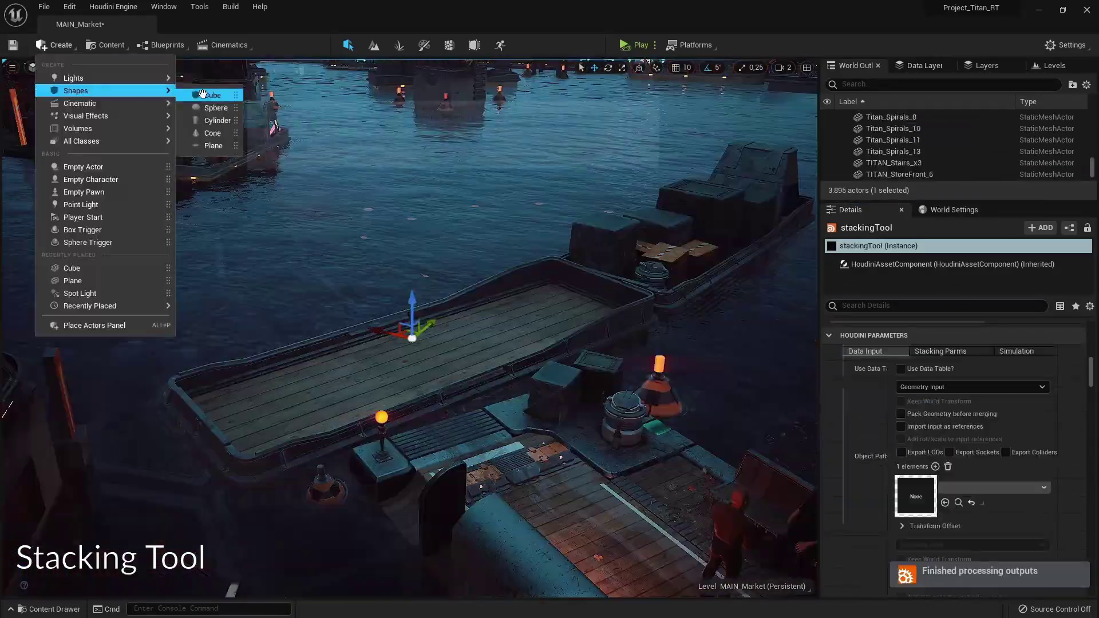
Set the stacking data table to Props_Crates and use the boat's white box as the volume.
click(209, 91)
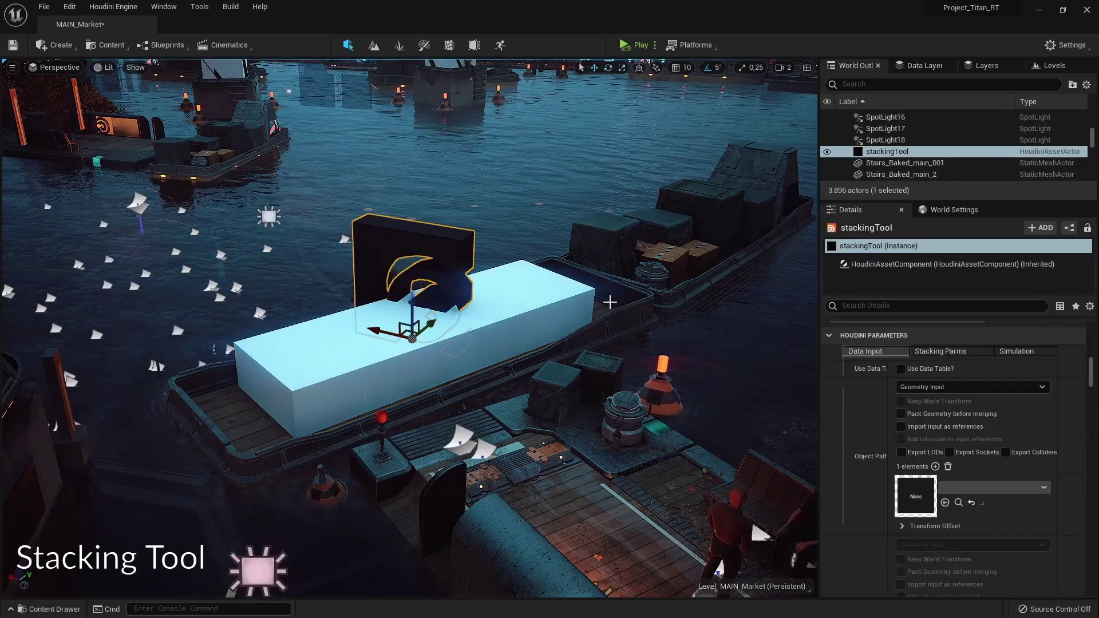
click(973, 479)
text(prop)
click(976, 361)
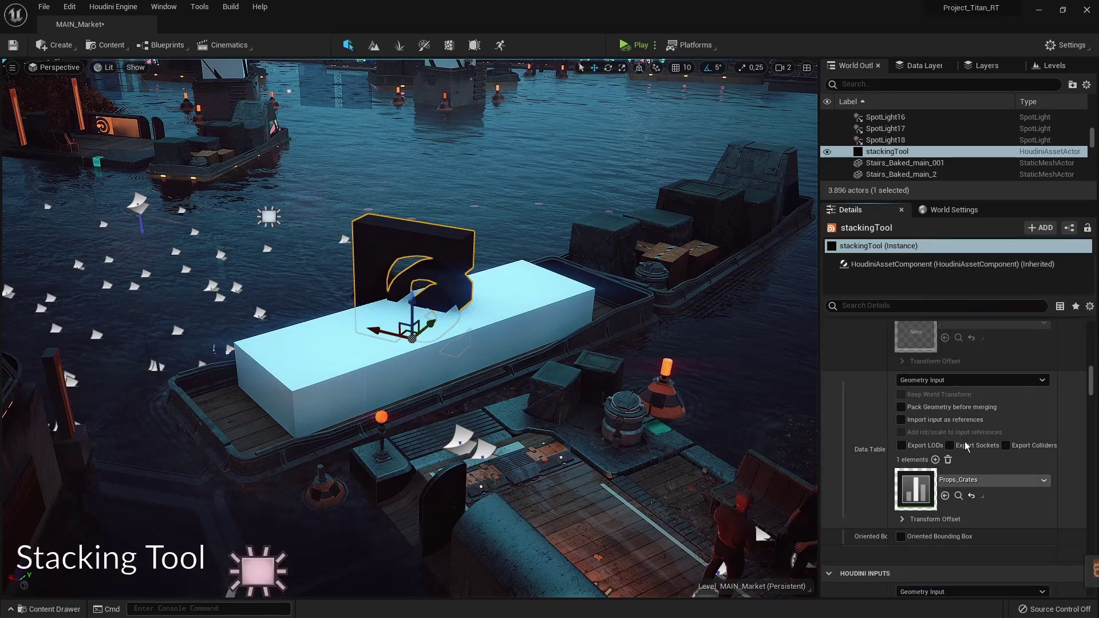
double_click(916, 492)
click(924, 107)
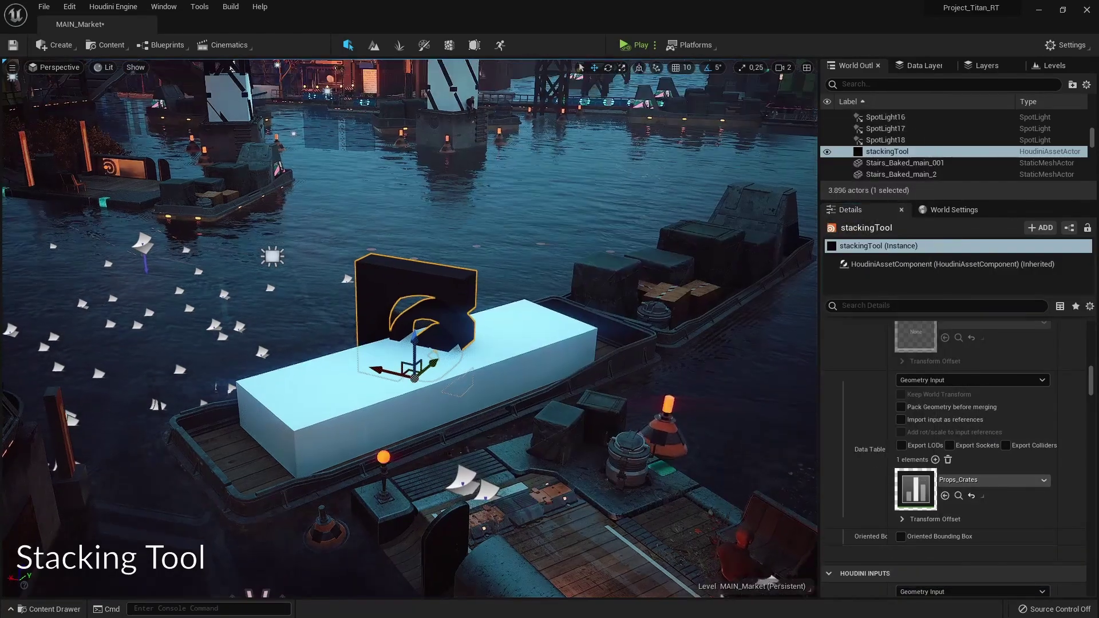
click(525, 332)
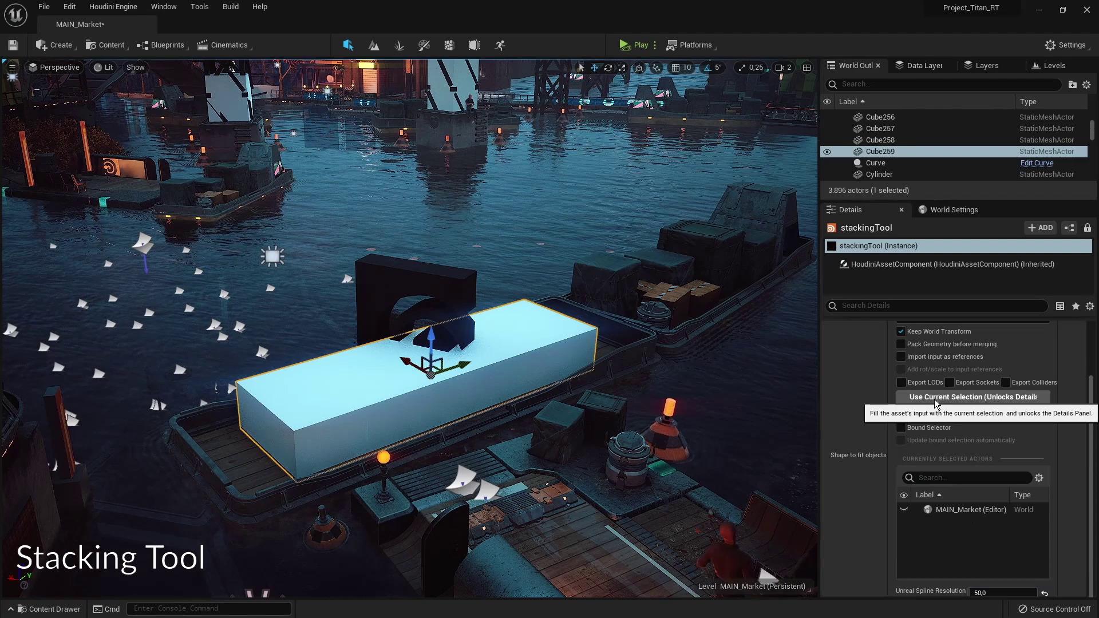
click(973, 397)
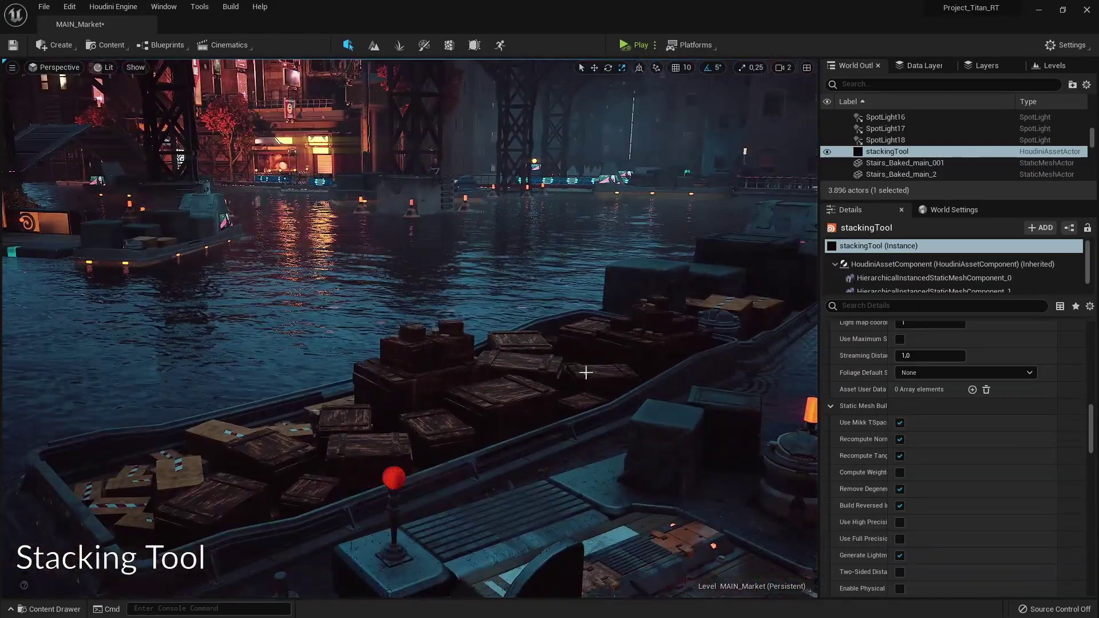
Raise the crates' minimum rotation angle and minimum scale.
click(585, 373)
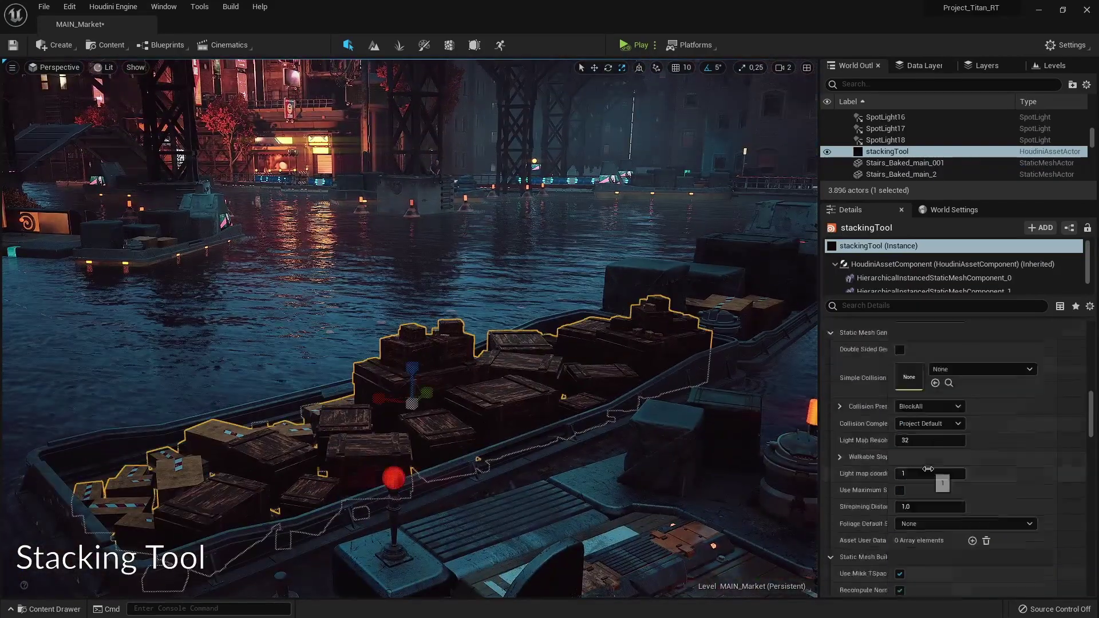
click(924, 376)
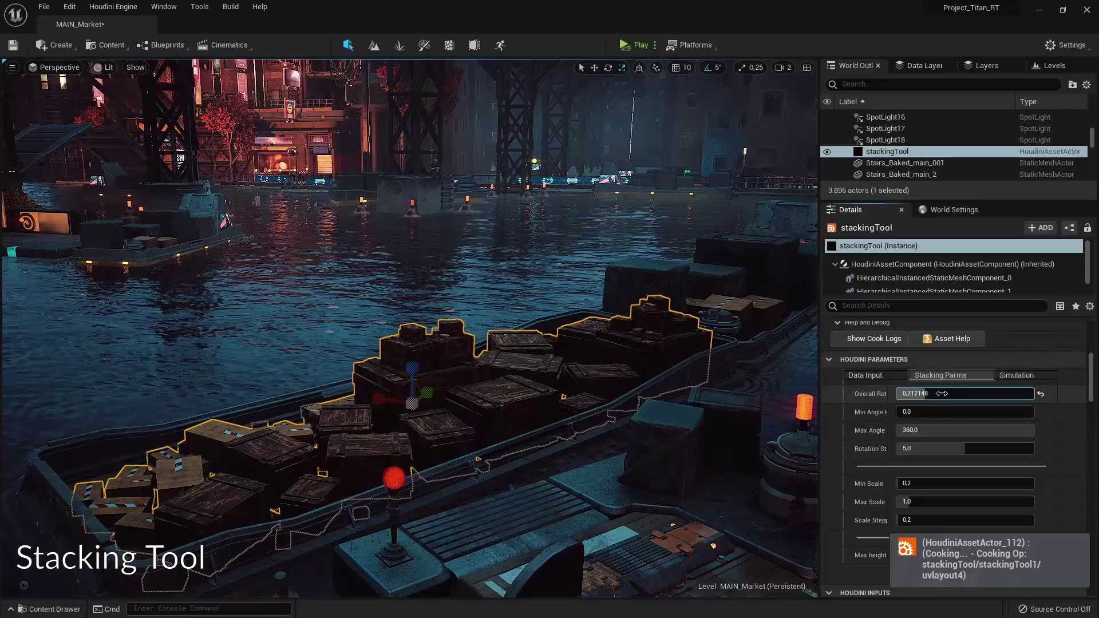
drag(942, 411, 967, 411)
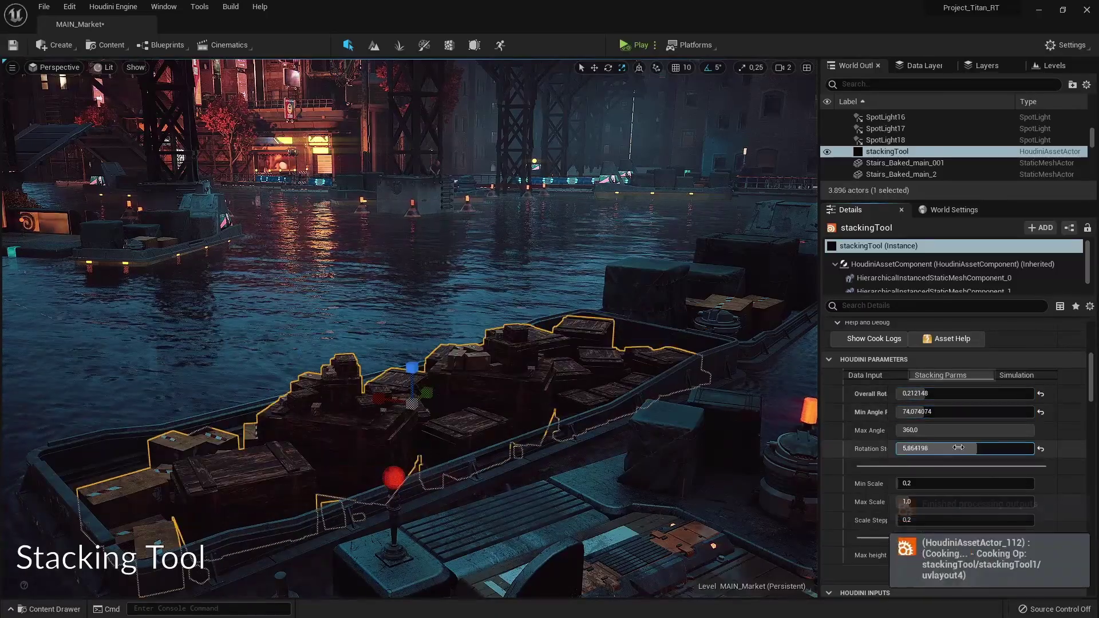
drag(914, 484, 936, 484)
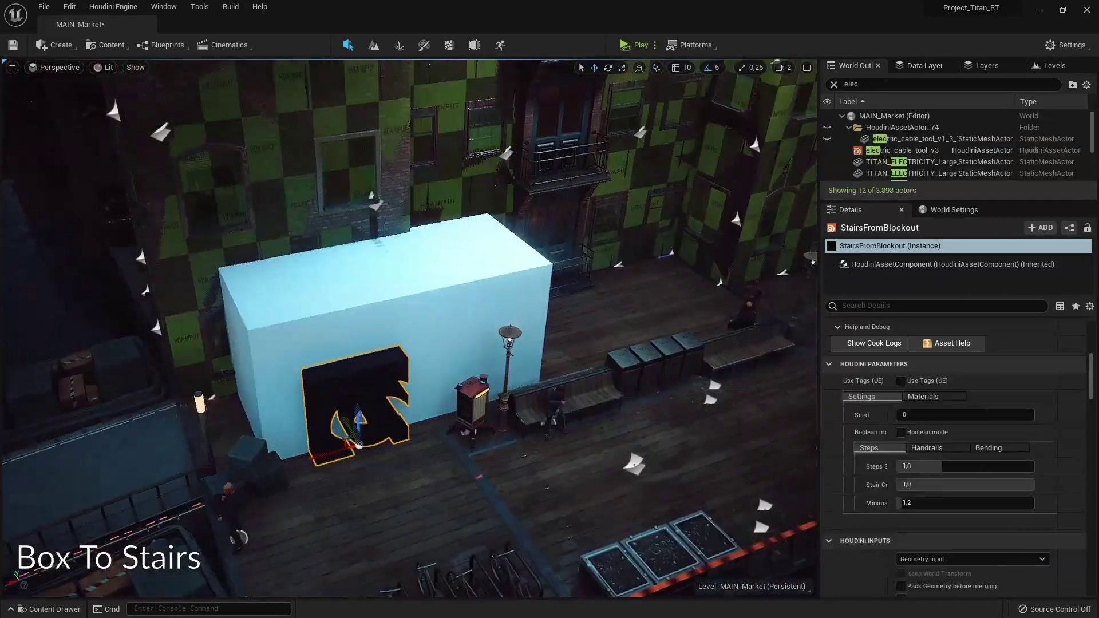
Make the blockout input take level actors and increase the stairs' Minimal value.
scroll(912, 369, down, 5)
click(916, 358)
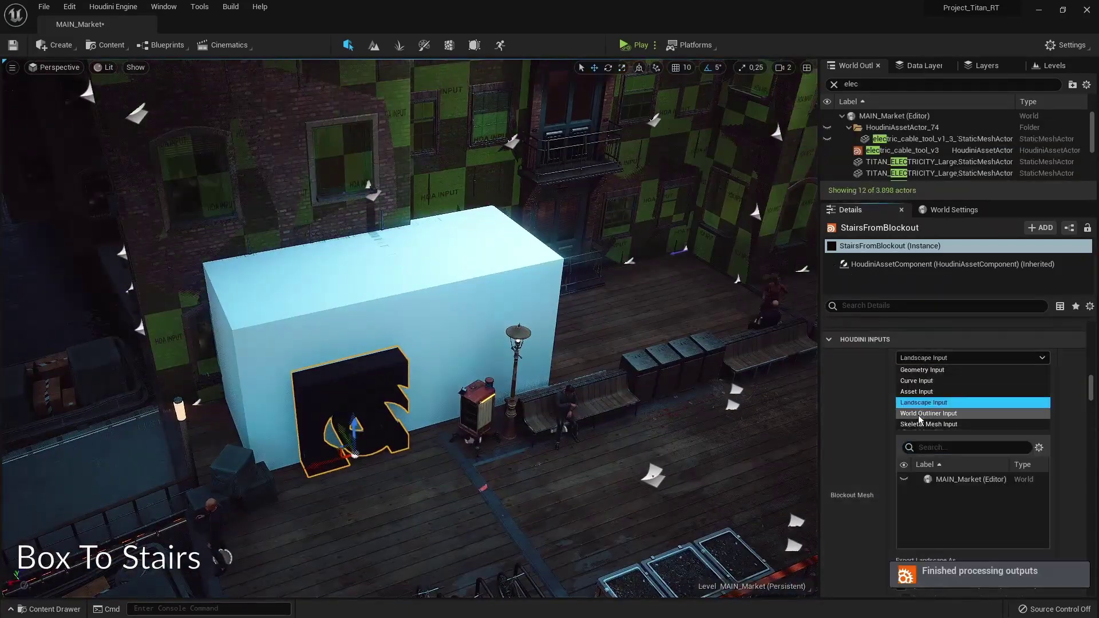
click(918, 414)
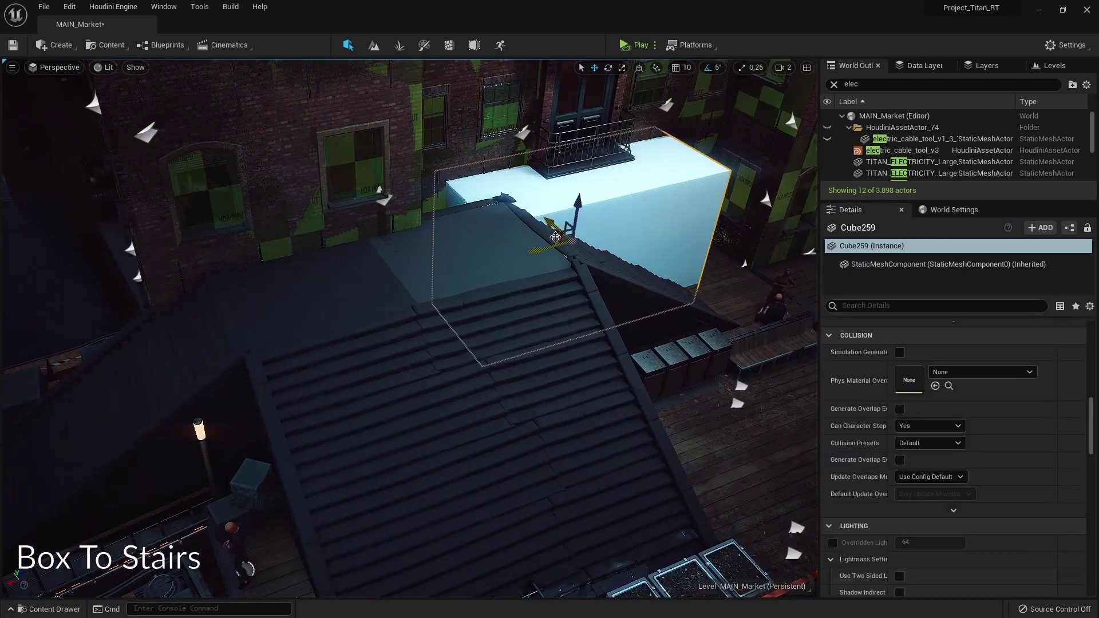
click(663, 291)
right_drag(663, 292, 662, 292)
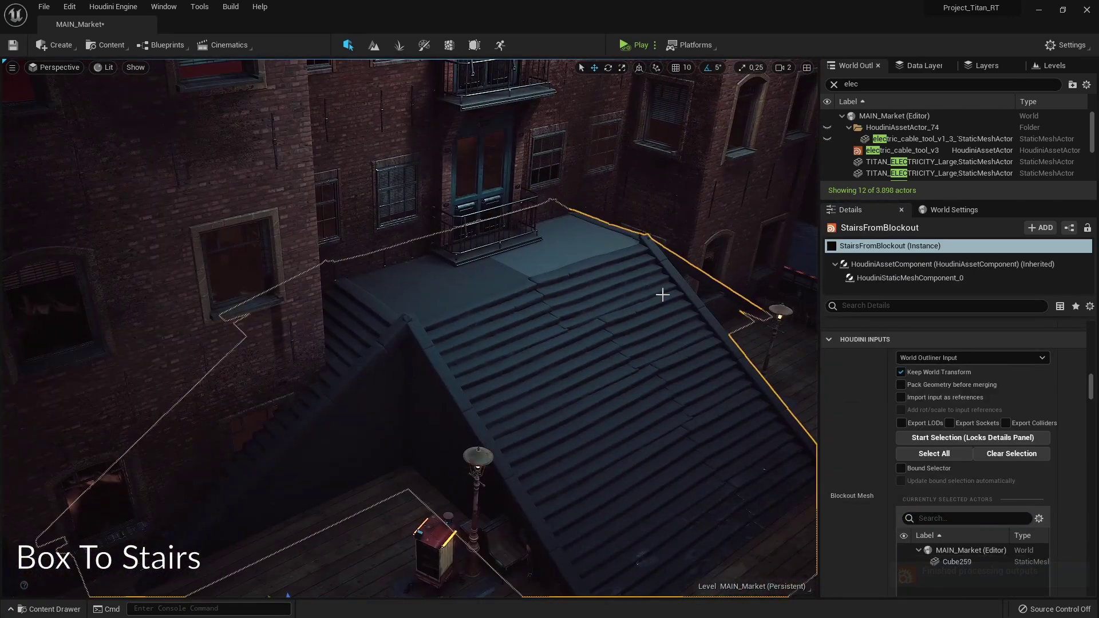
drag(916, 466, 939, 467)
right_drag(700, 369, 700, 370)
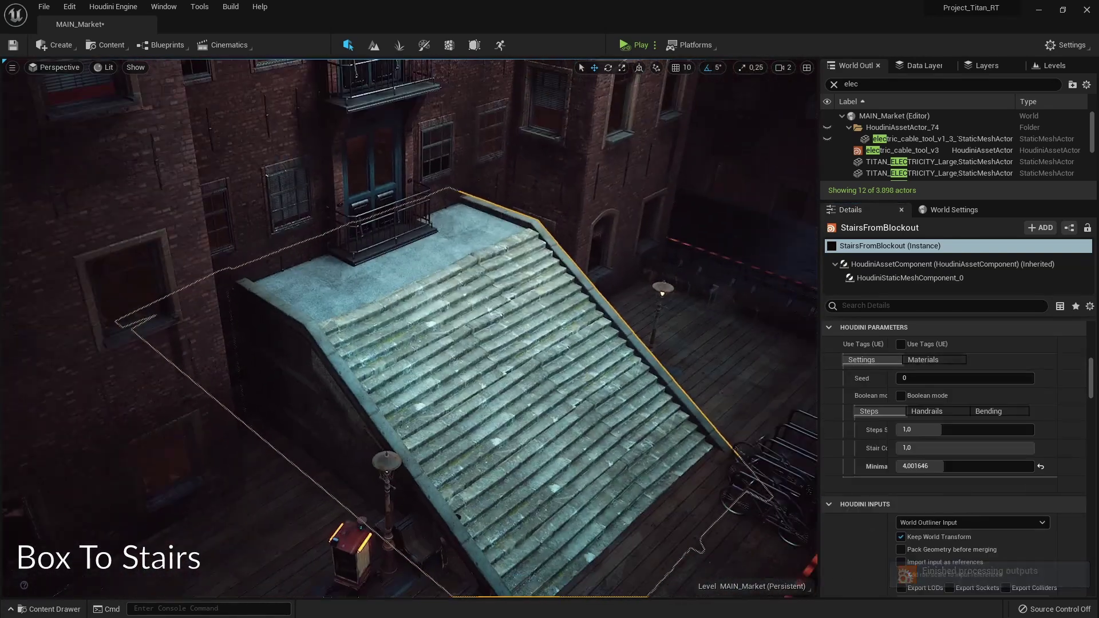
Remove the stairs' handrails and enable bending with a stronger curve.
click(926, 412)
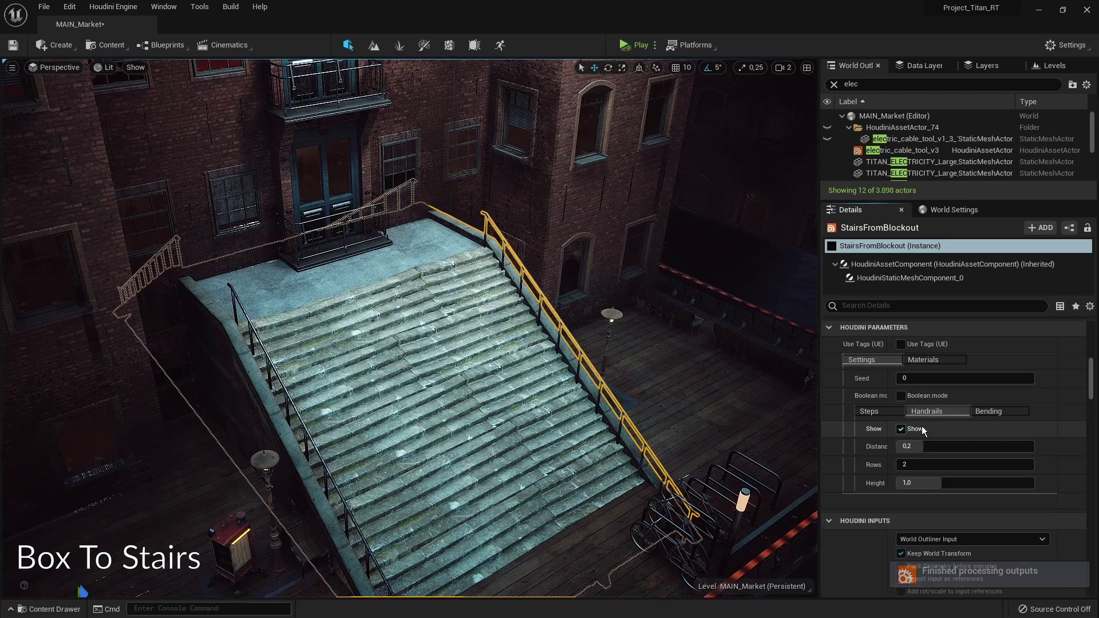
click(921, 426)
click(988, 412)
click(900, 429)
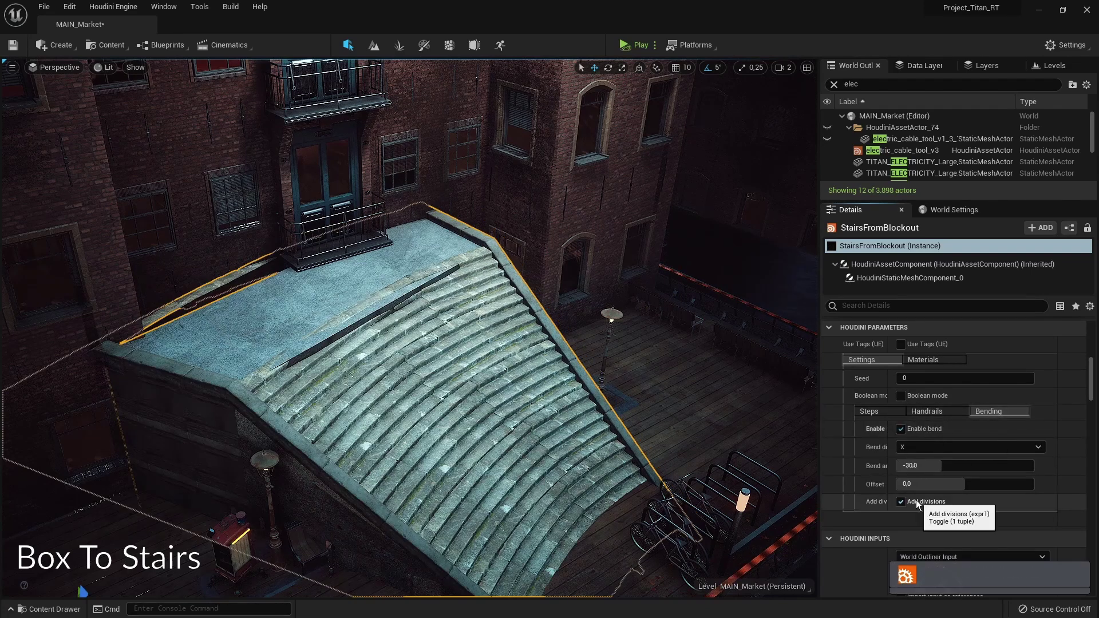
drag(928, 466, 1017, 484)
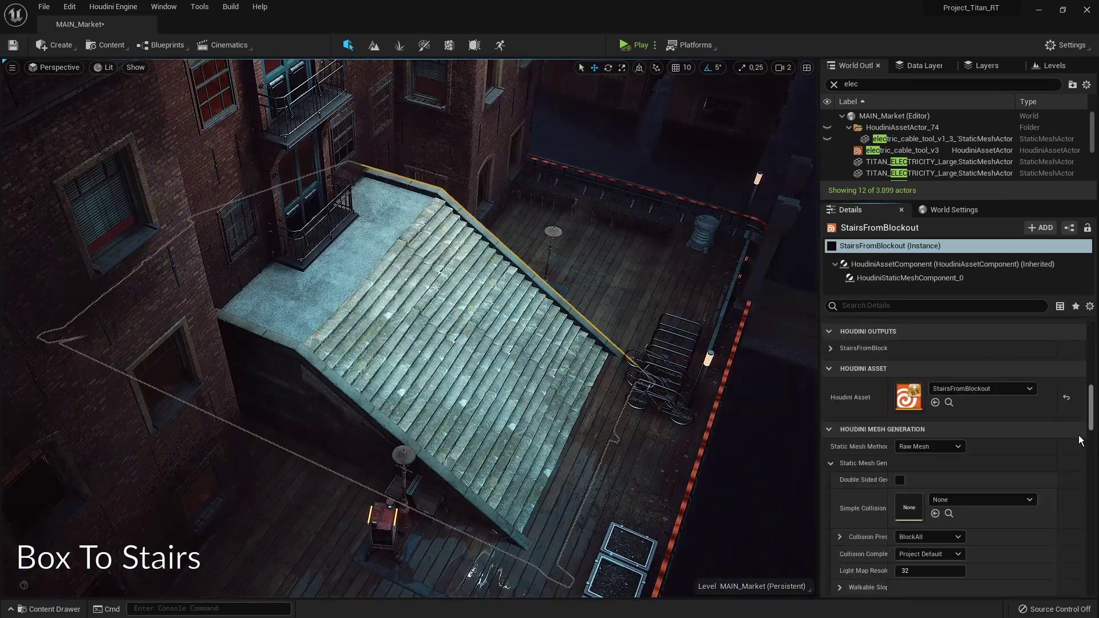
Make the selected white box the StairsFromBlockout input and turn on Handrails.
click(973, 358)
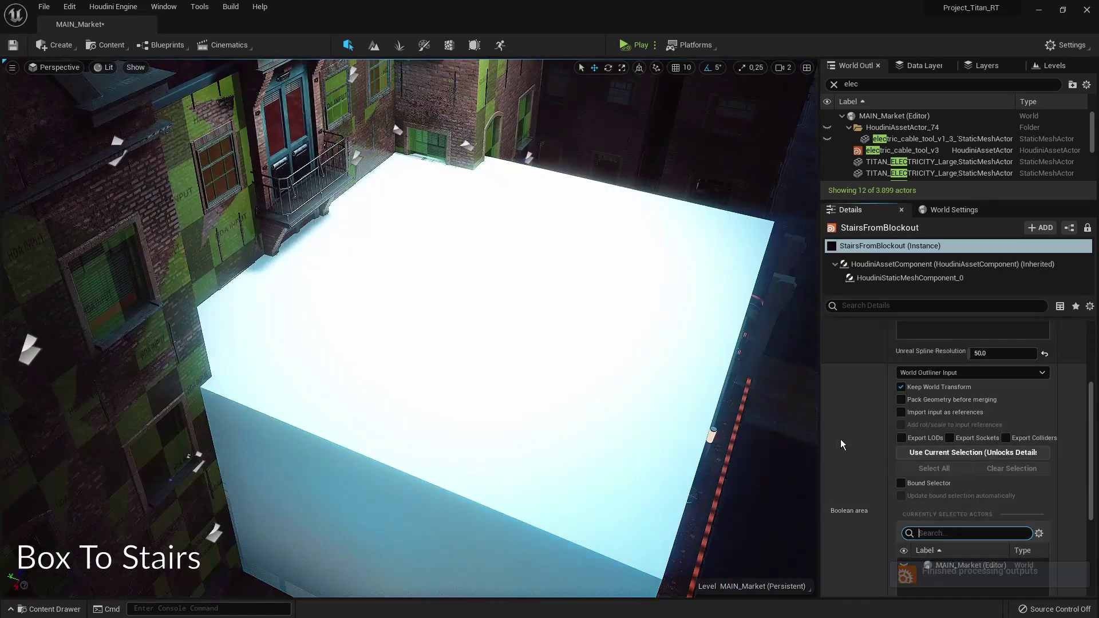
click(946, 453)
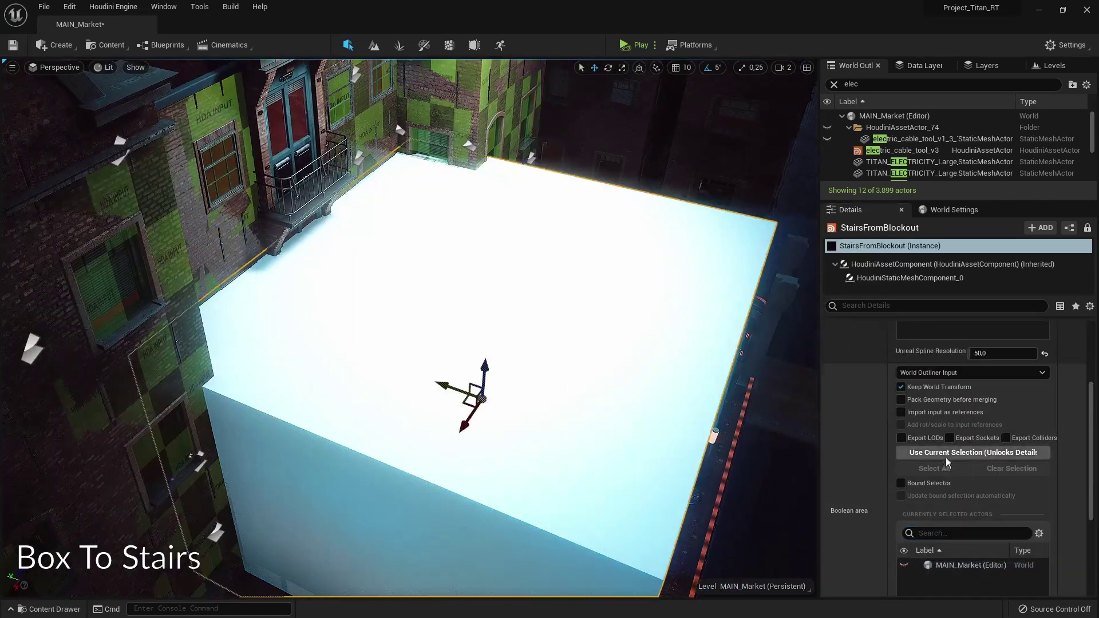
click(946, 454)
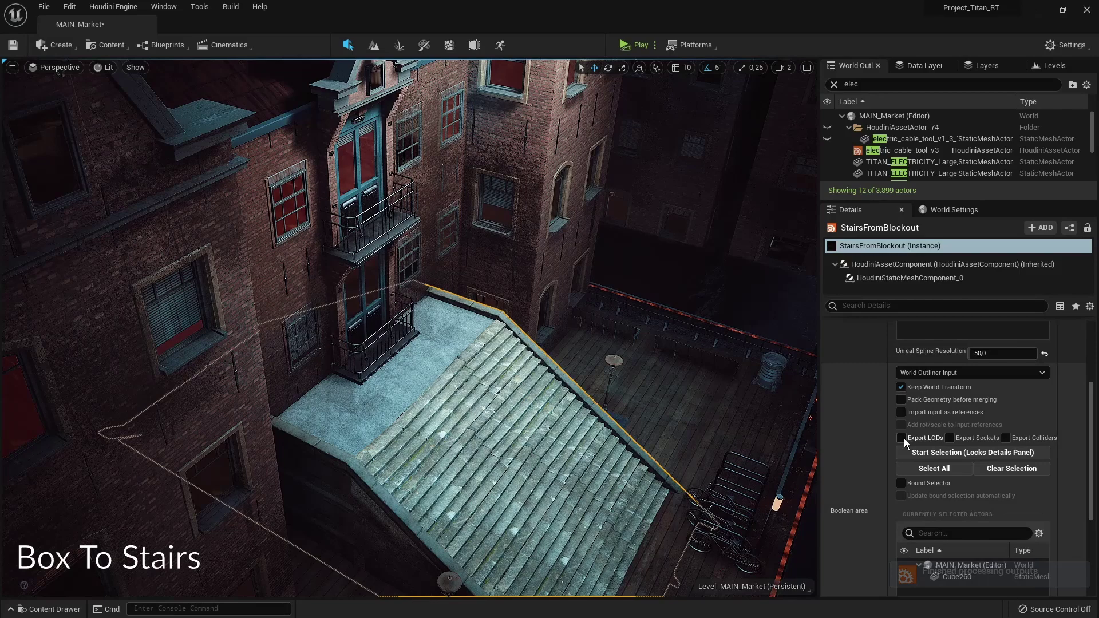
scroll(909, 433, up, 5)
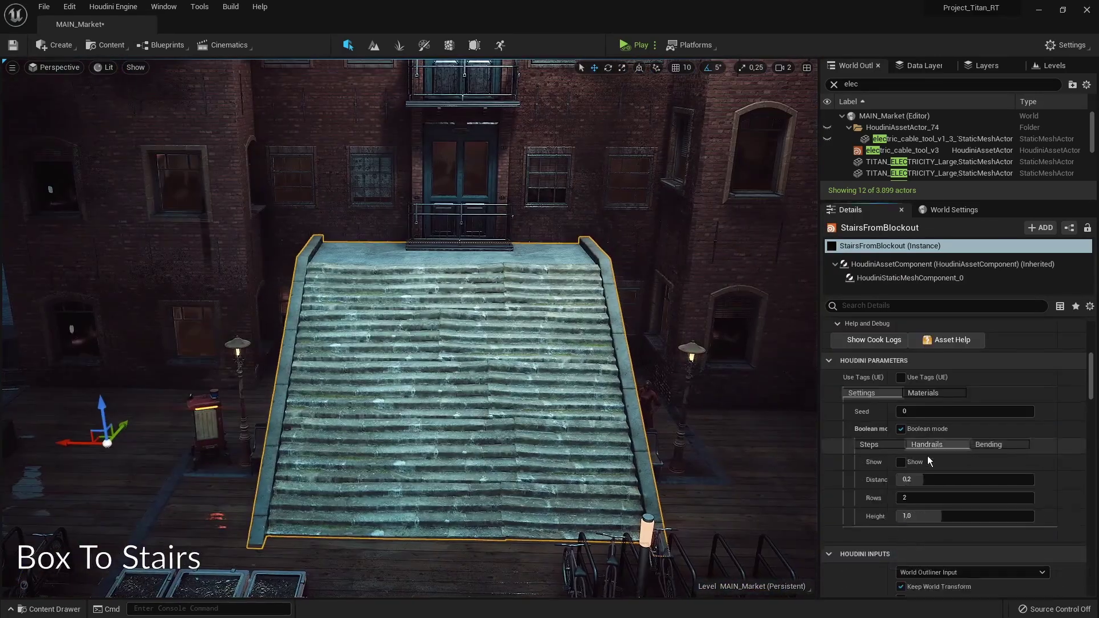
click(901, 462)
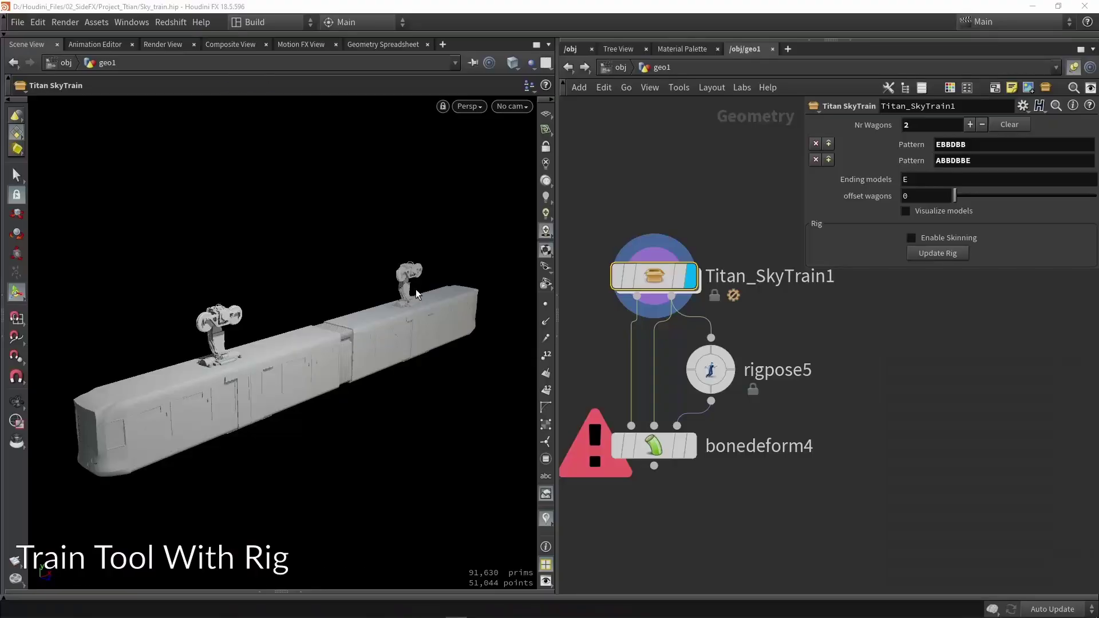
Preview the wagons colour-coded by model, then bend the train at its first rig joint.
click(906, 211)
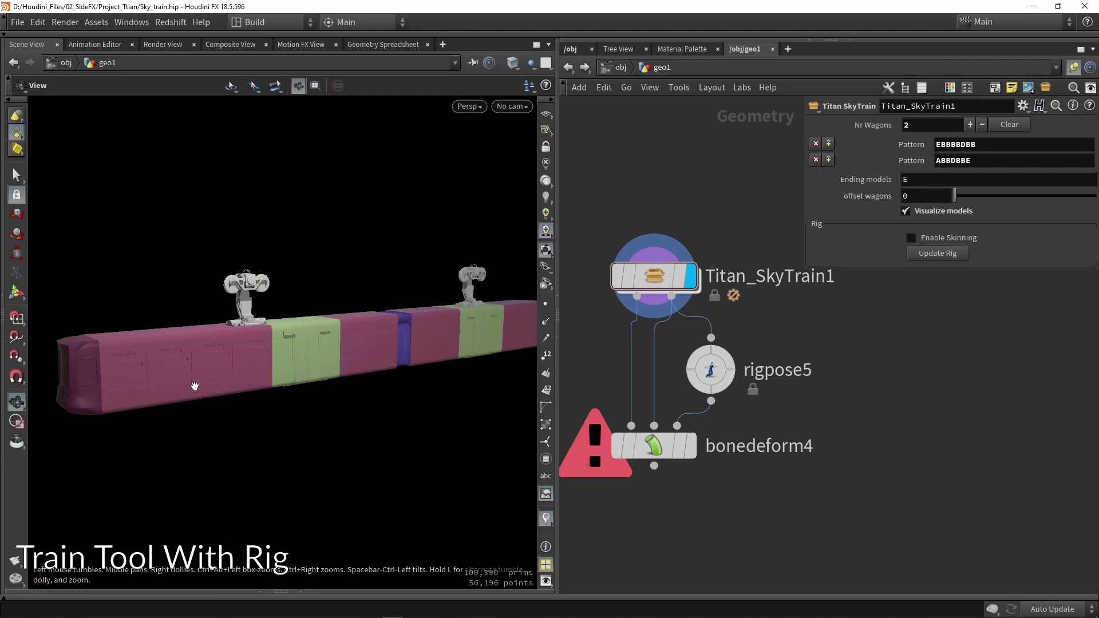
click(952, 145)
text(CBC)
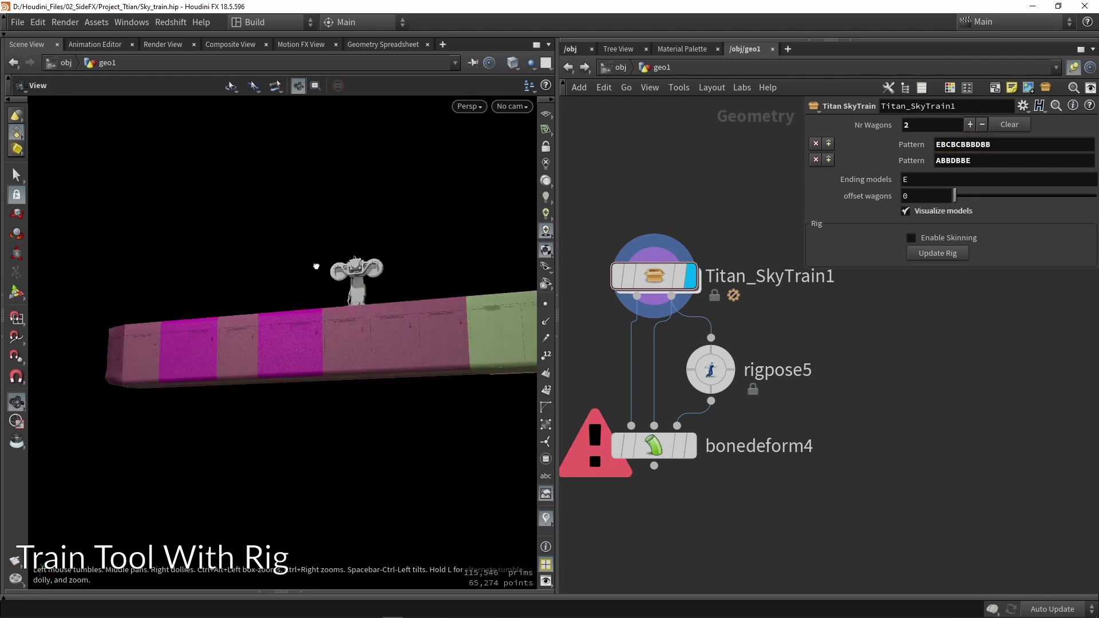
key(BackSpace)
key(BackSpace)
key(BackSpace)
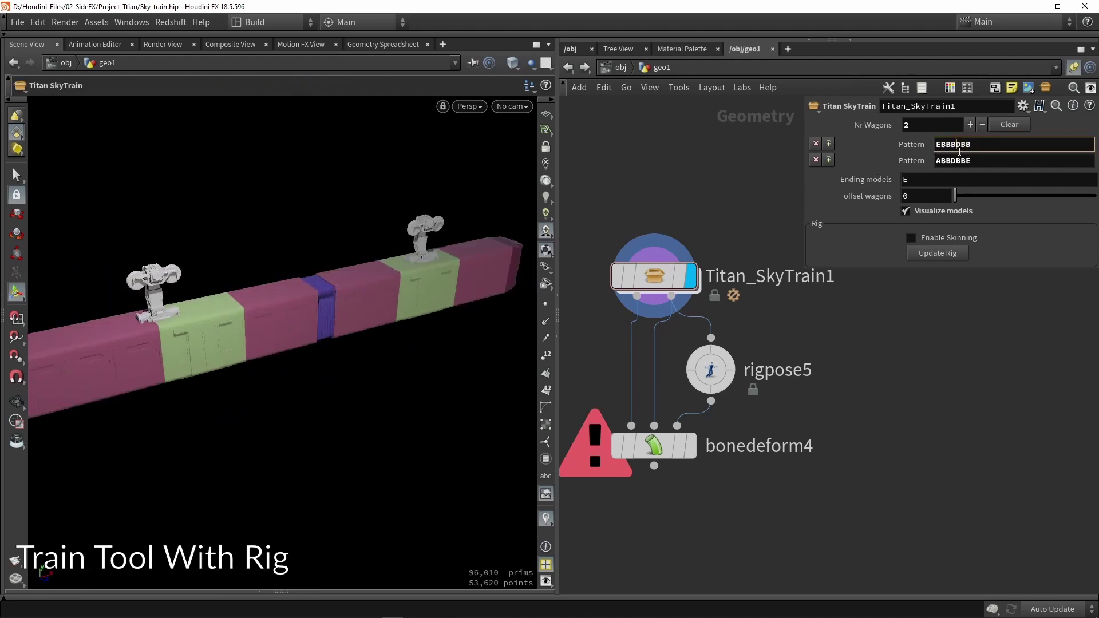
click(691, 446)
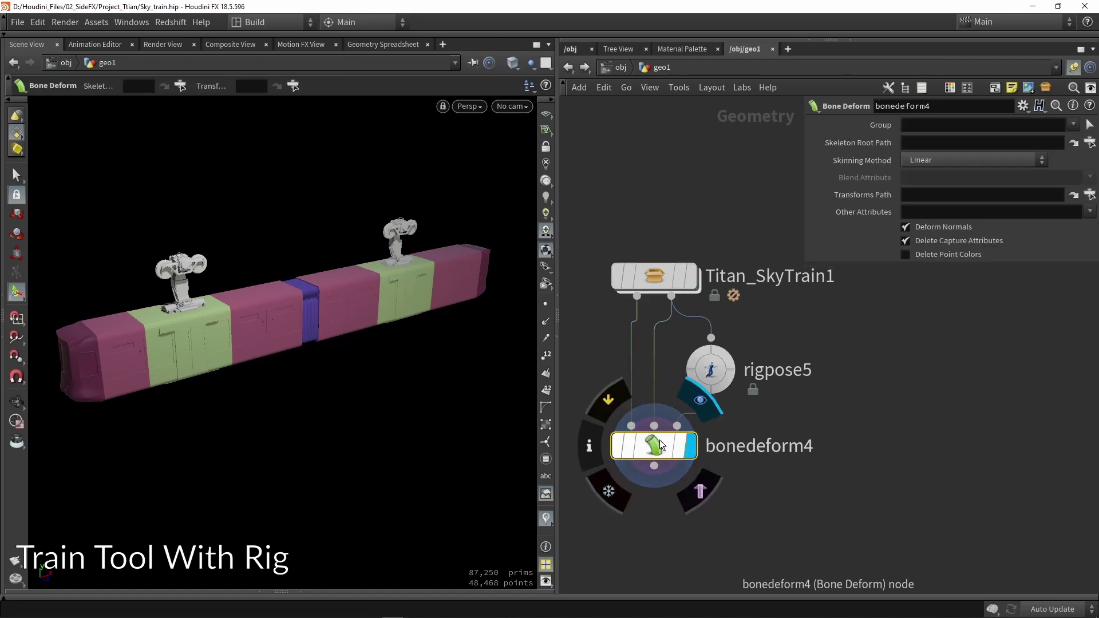
click(711, 370)
key(Return)
mouse_move(320, 338)
mouse_down()
mouse_move(343, 344)
mouse_move(312, 348)
mouse_up()
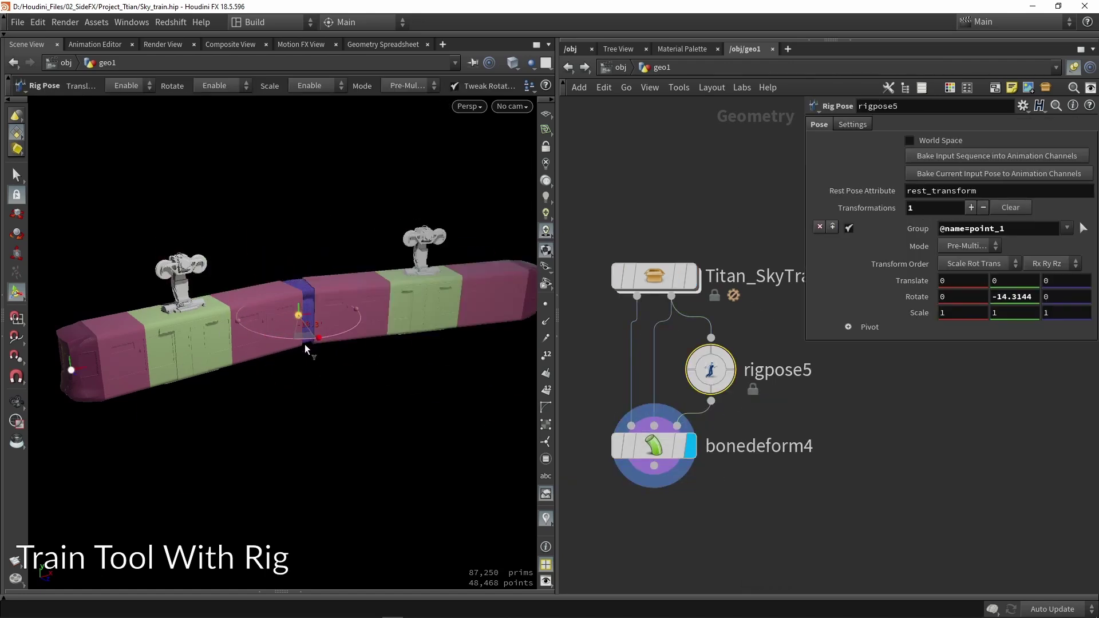
Raise the train tool's Nr Wagons to 4 and view the train side-on.
click(691, 276)
click(657, 286)
click(970, 124)
click(970, 124)
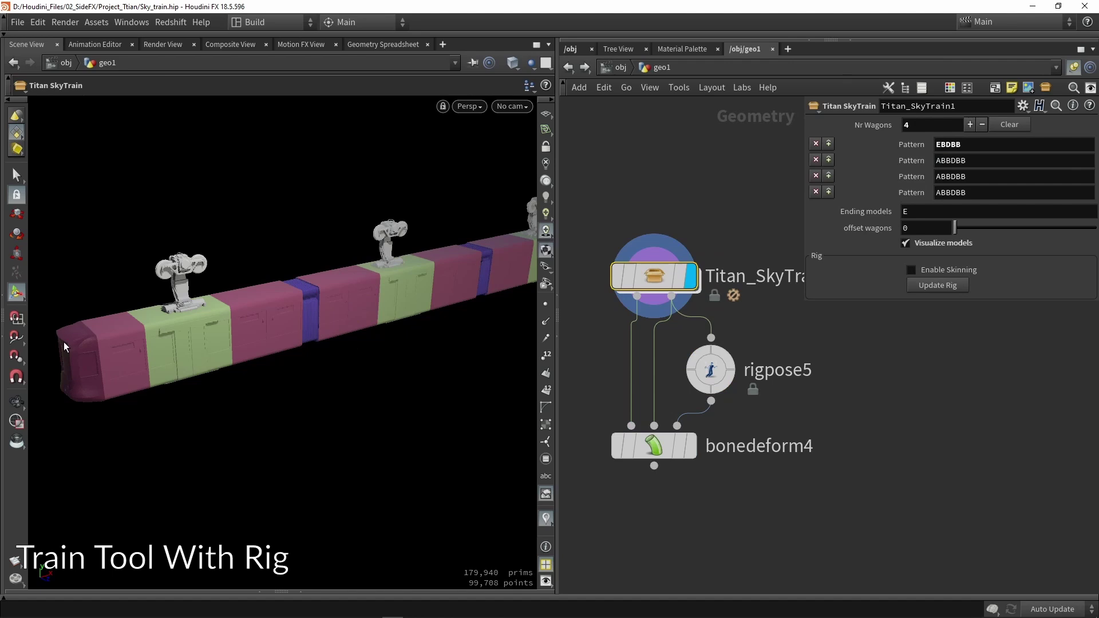
key(Escape)
drag(287, 287, 351, 304)
key(Return)
Edit the second wagon pattern, disable the colour preview, update the rig and rotate joints.
click(959, 161)
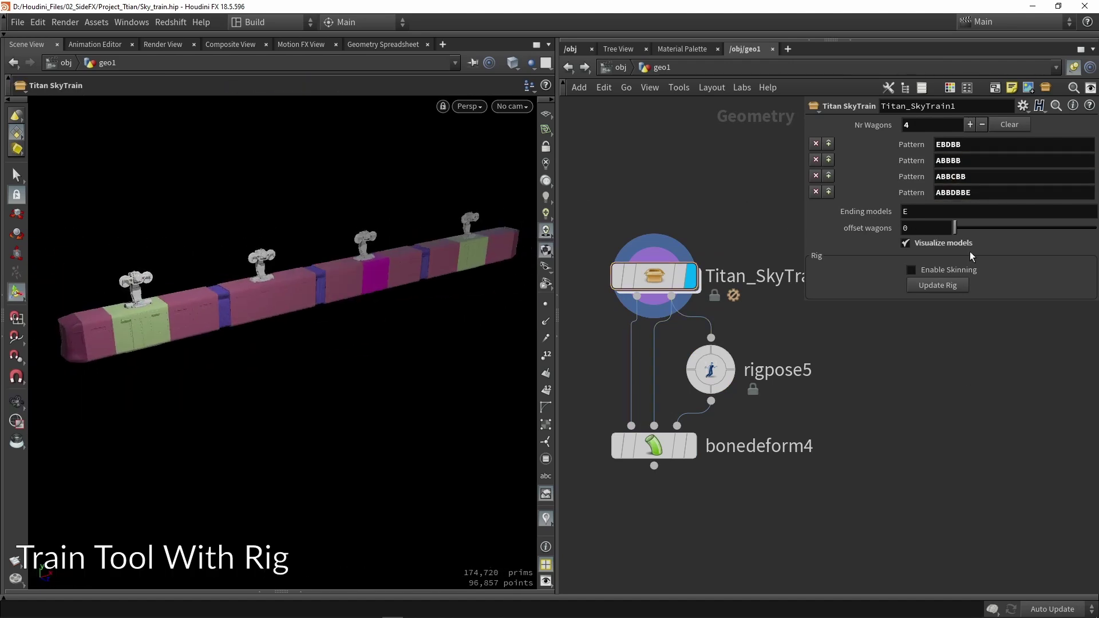
click(906, 242)
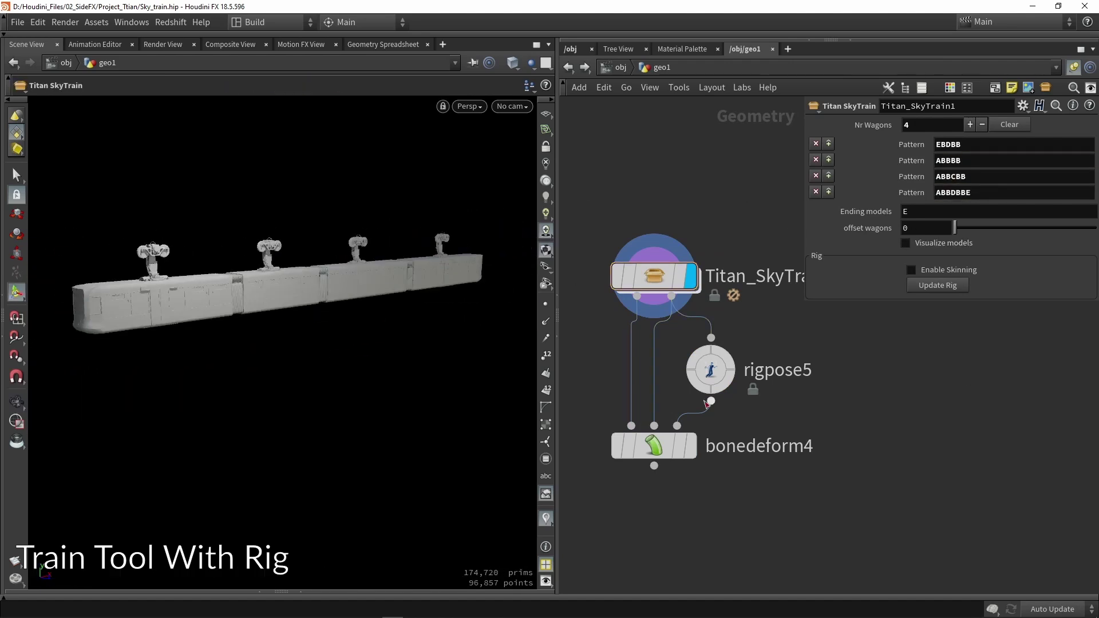
click(937, 285)
drag(321, 270, 328, 309)
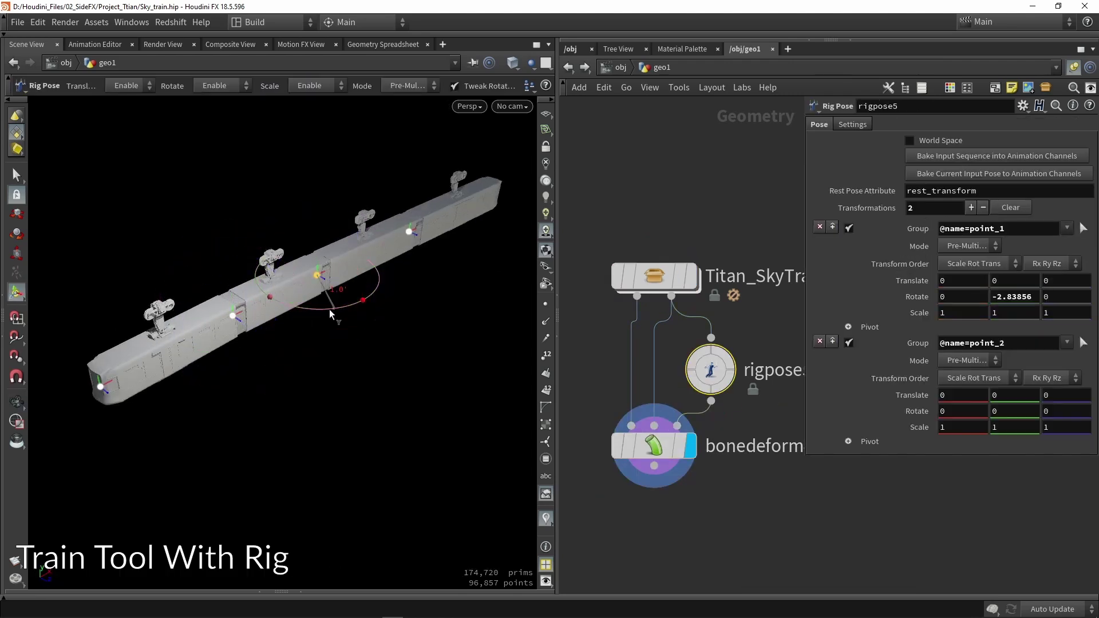
click(371, 272)
drag(187, 314, 195, 235)
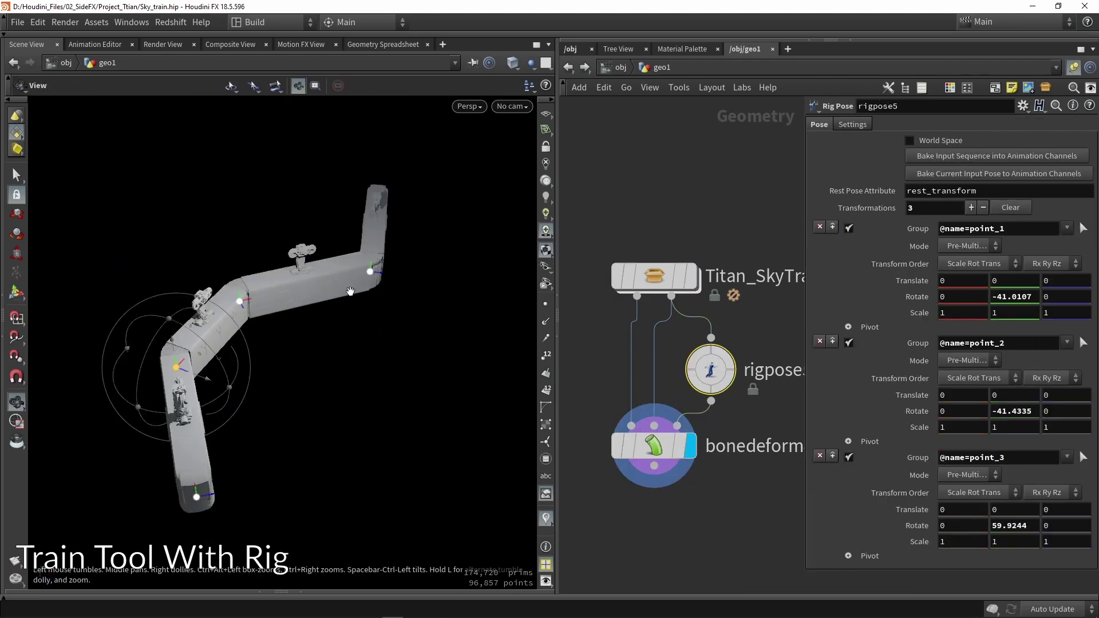
Add more wagons, update the rig again and orbit around the zigzag train.
click(660, 280)
click(970, 124)
click(970, 125)
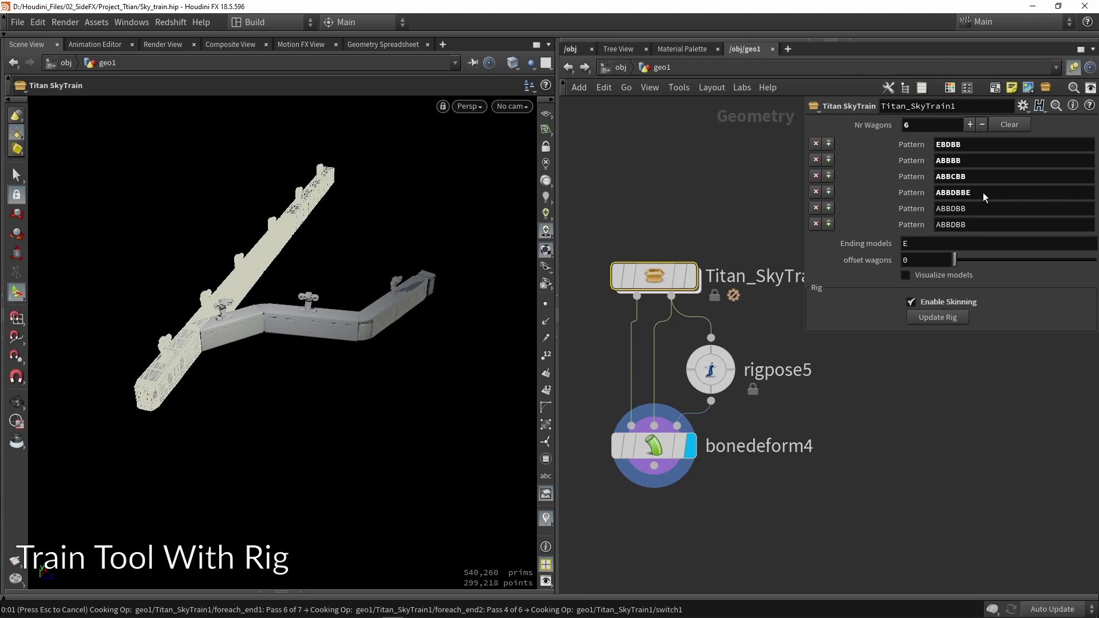
click(970, 125)
click(987, 197)
click(938, 333)
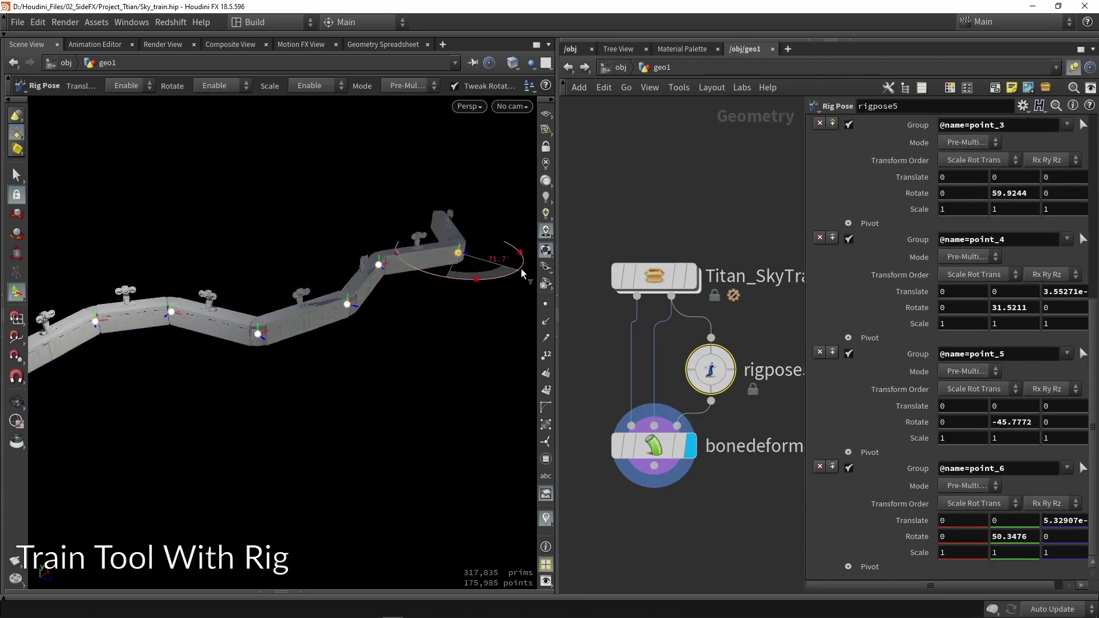
drag(523, 273, 321, 343)
Thicken the elm trunk and shorten the tree with Trunk Radius and Height.
click(654, 447)
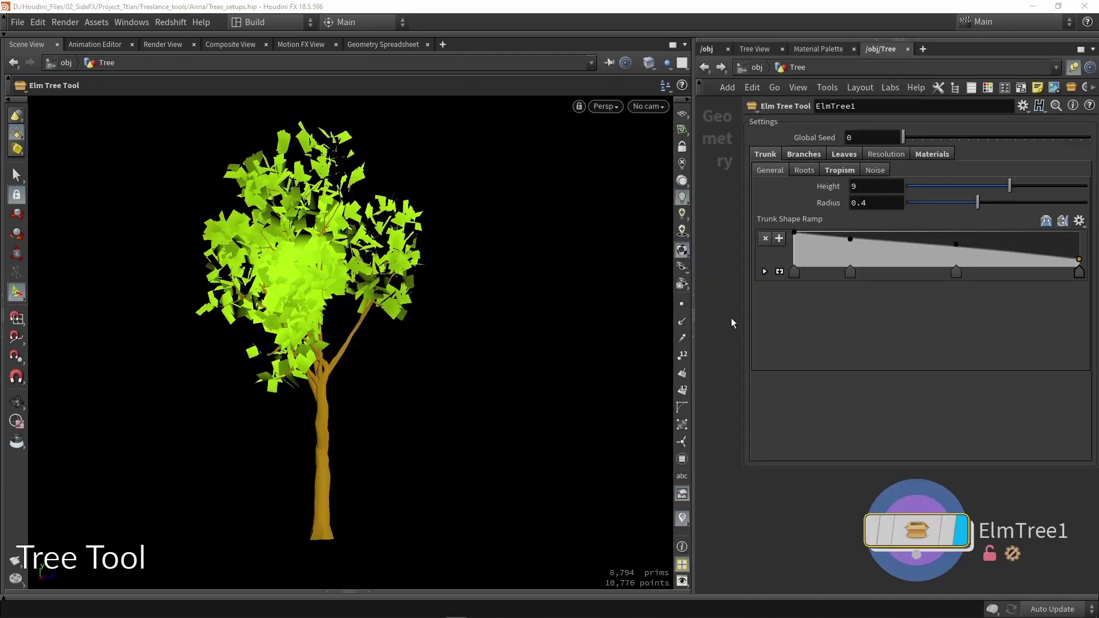
drag(975, 204, 1011, 203)
middle_drag(876, 186, 881, 192)
Increase Tropism Bend and Gravity Strength so the elm's crown droops.
click(806, 170)
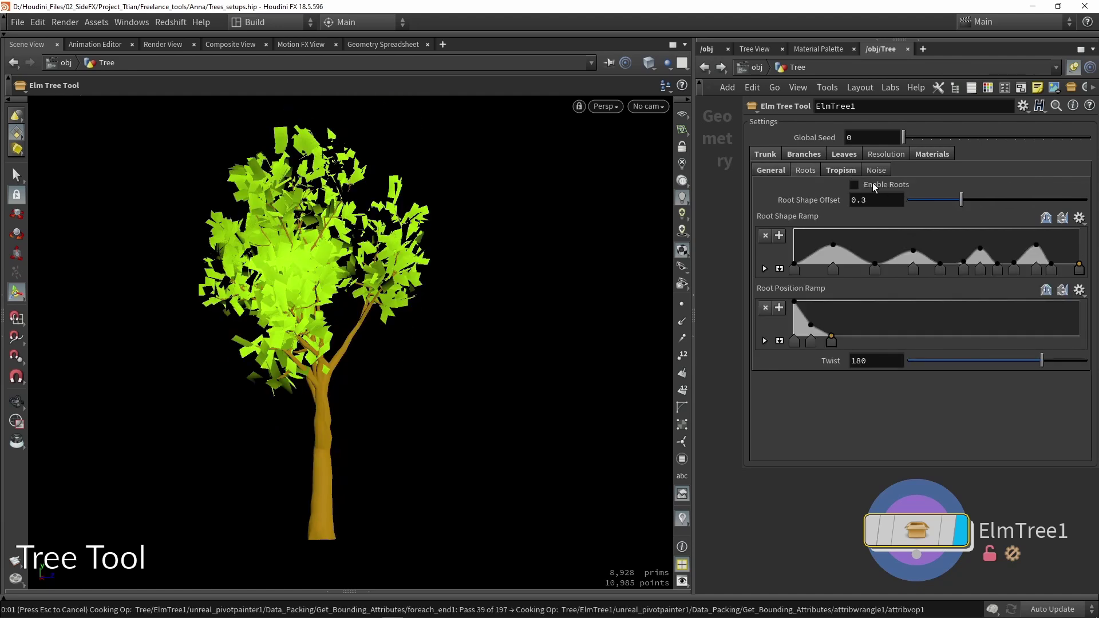
click(841, 170)
drag(989, 186, 1065, 188)
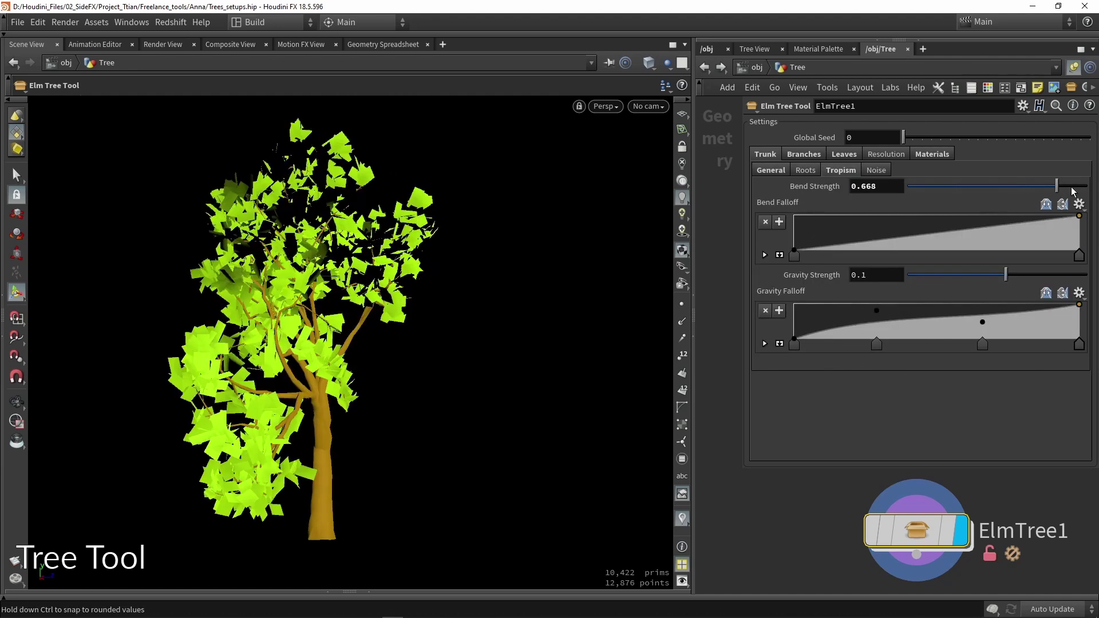
key(Escape)
drag(1006, 275, 1077, 275)
drag(298, 355, 251, 362)
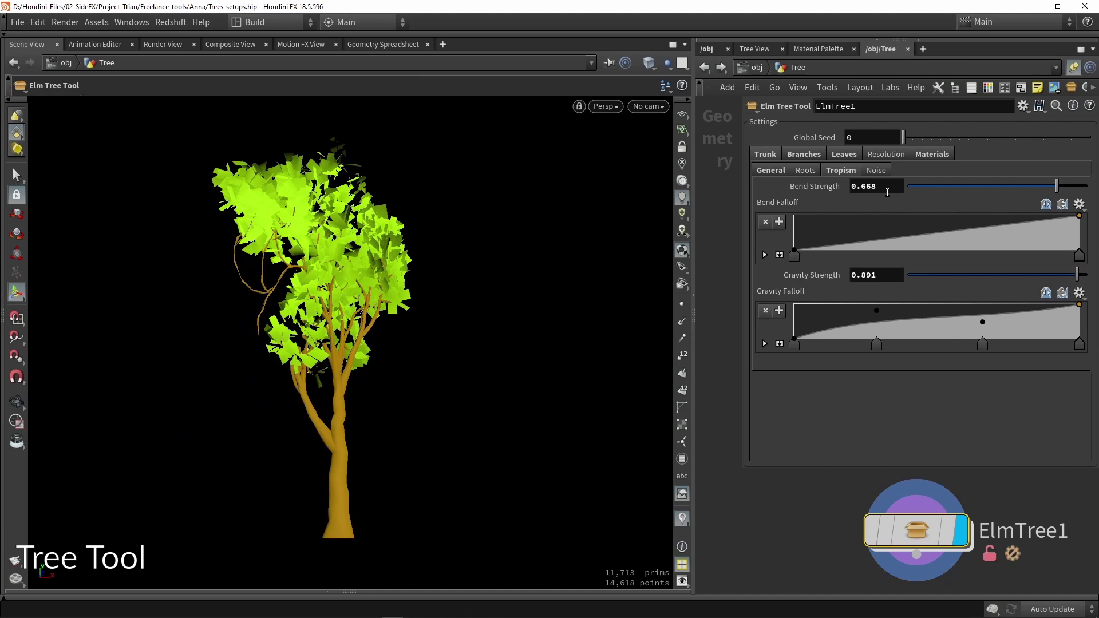
Change Level 1 branch Randomize and Branching Angle, and Level 2 Roll settings.
click(804, 154)
drag(944, 186, 922, 191)
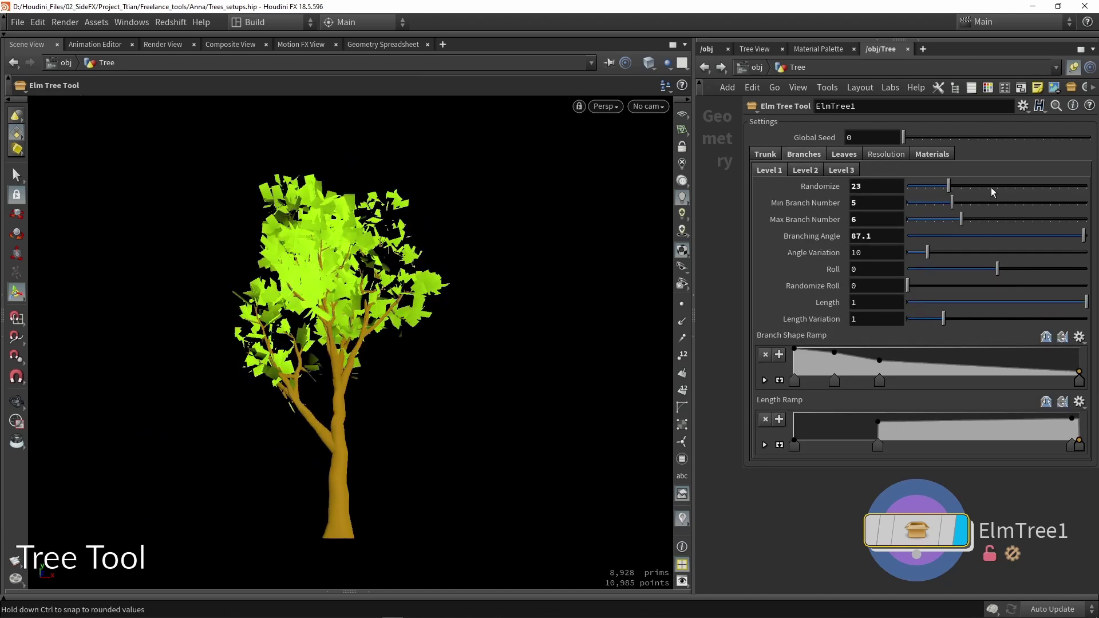
drag(1084, 236, 1082, 240)
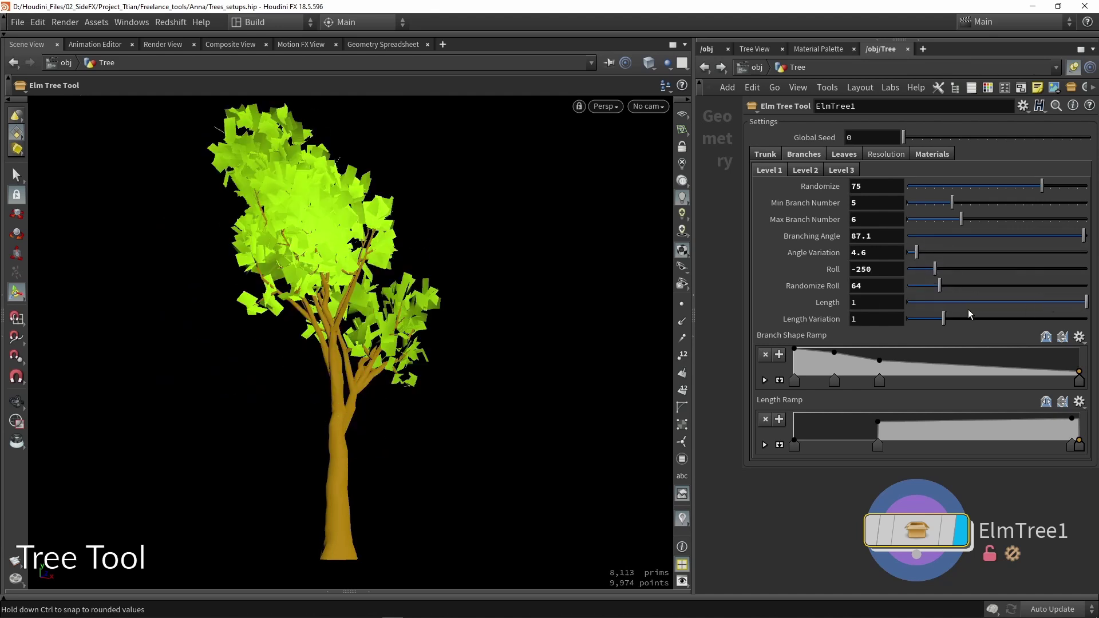
click(804, 170)
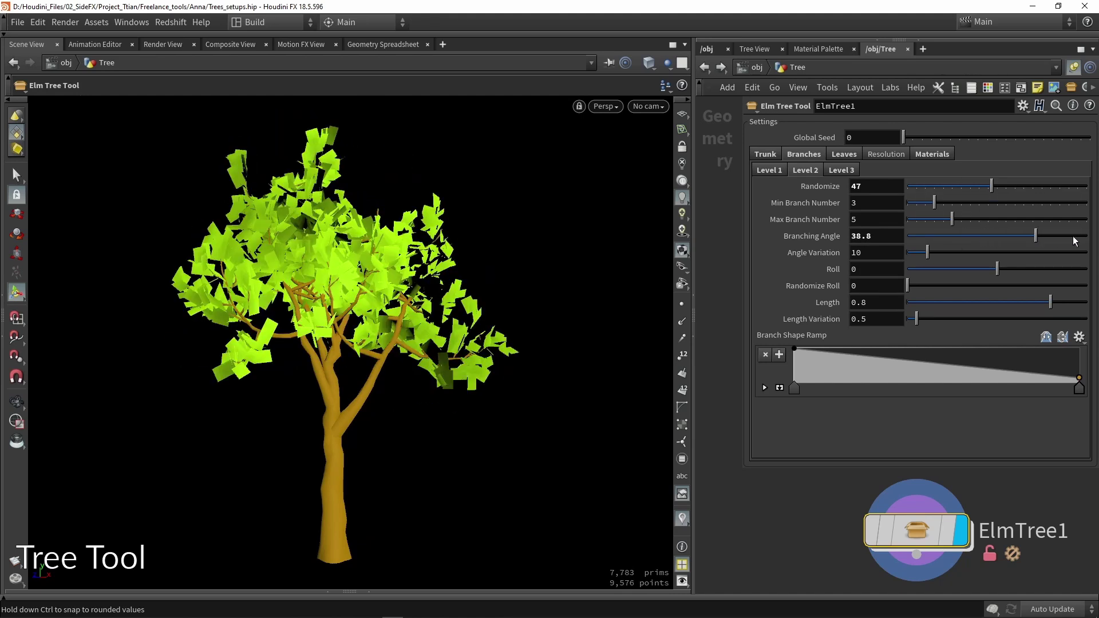
drag(964, 270, 1059, 270)
drag(908, 286, 929, 294)
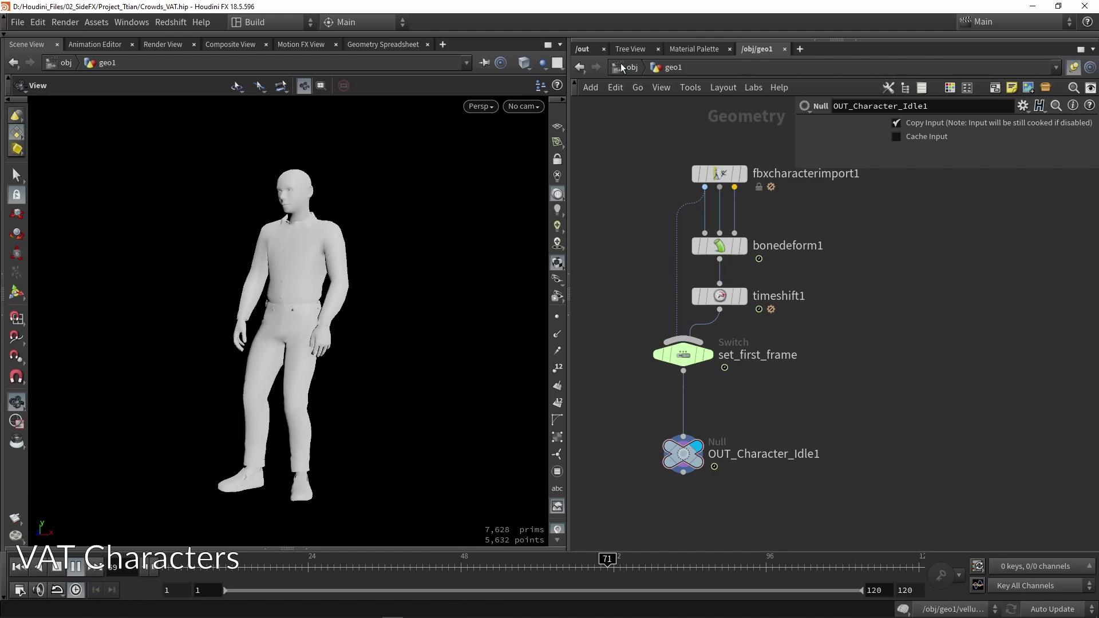
Switch the network editor to /out to show the Labs Vertex Animation Textures nodes.
click(582, 48)
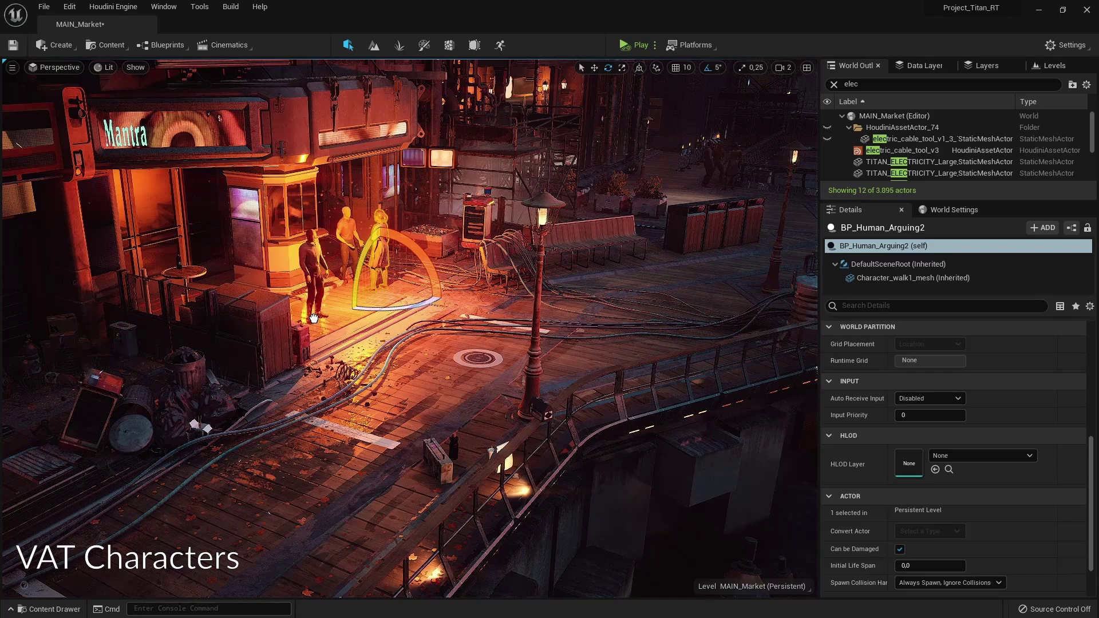
Place the BP_Human_Idle4 character from the Content Drawer into the market.
key(ctrl+space)
drag(320, 475, 240, 290)
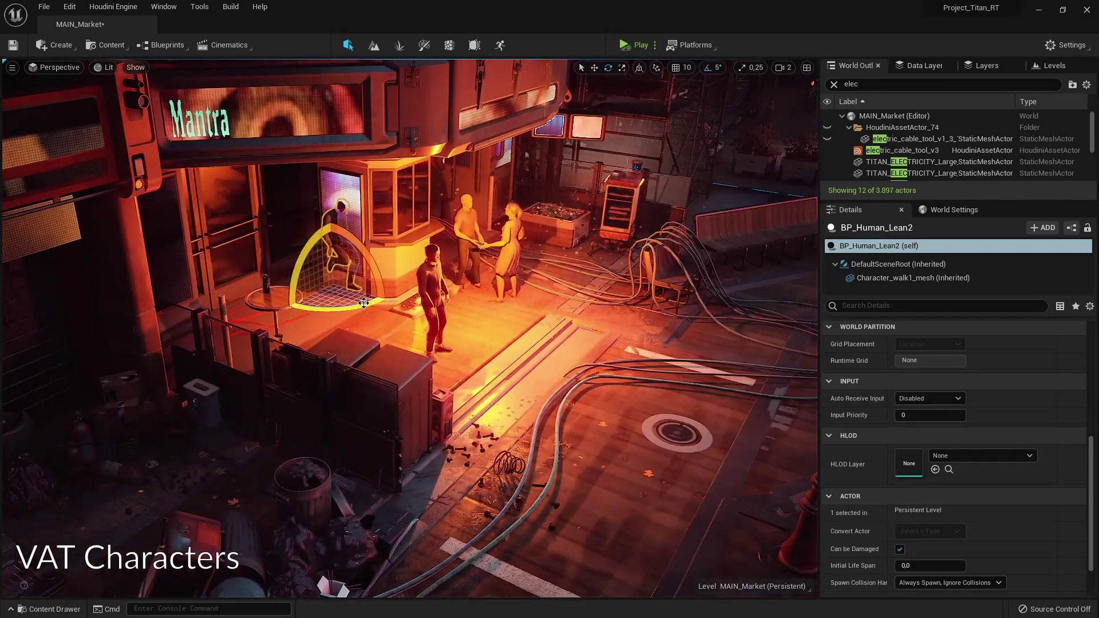